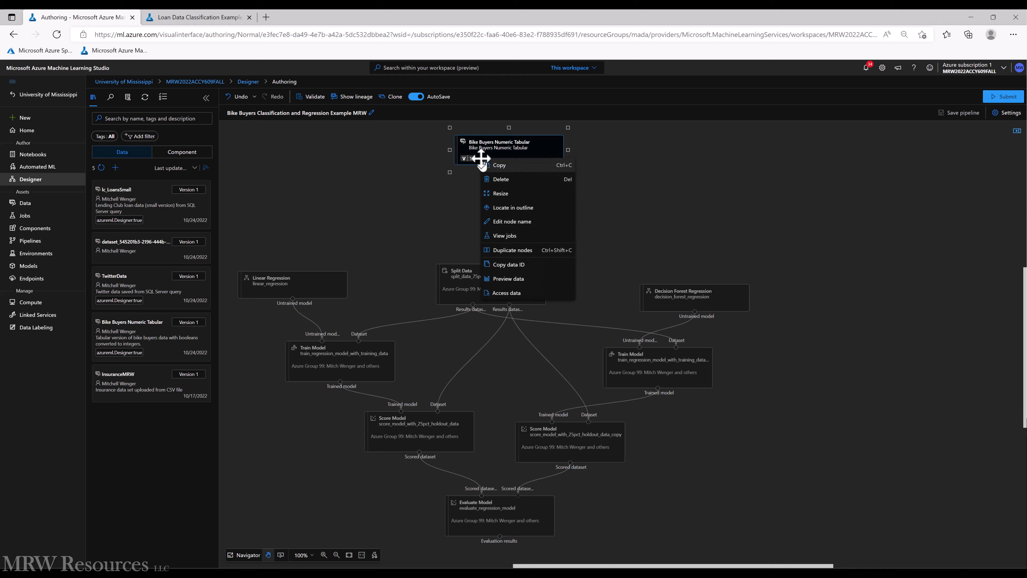
Preview the Bike Buyers Numeric Tabular dataset in an enlarged view, examine its columns and rows, and close the preview
click(509, 278)
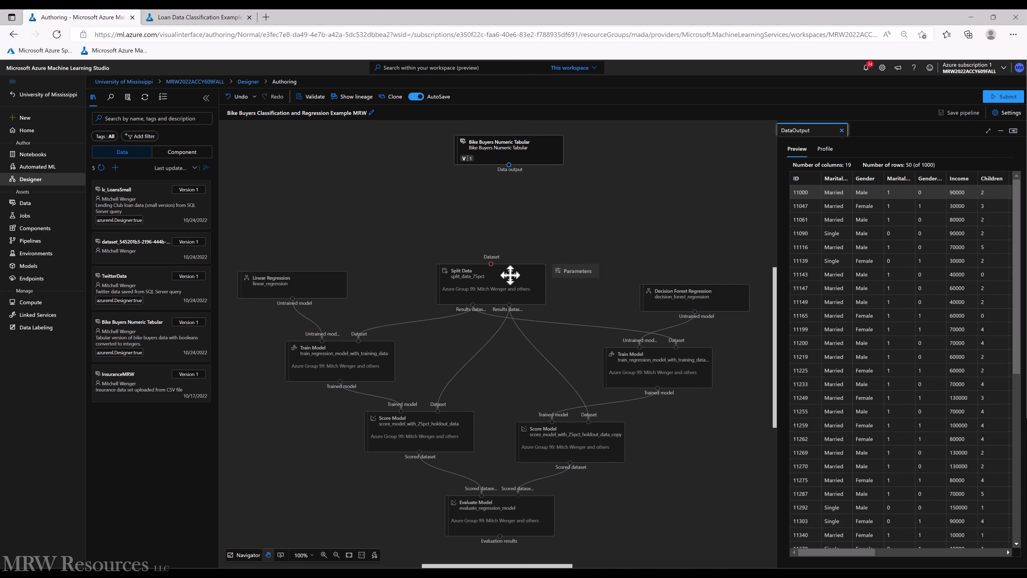
click(987, 132)
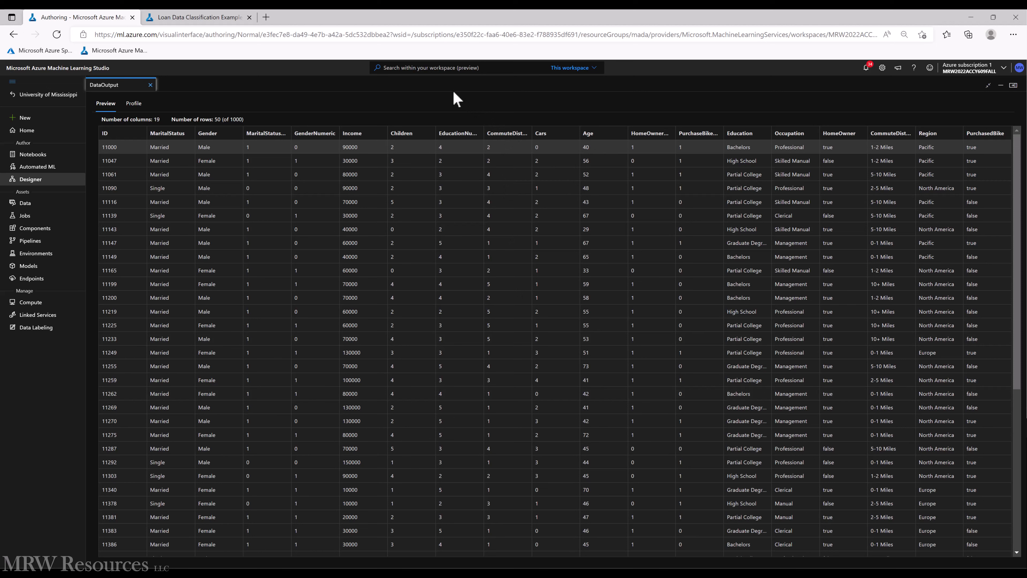
click(150, 84)
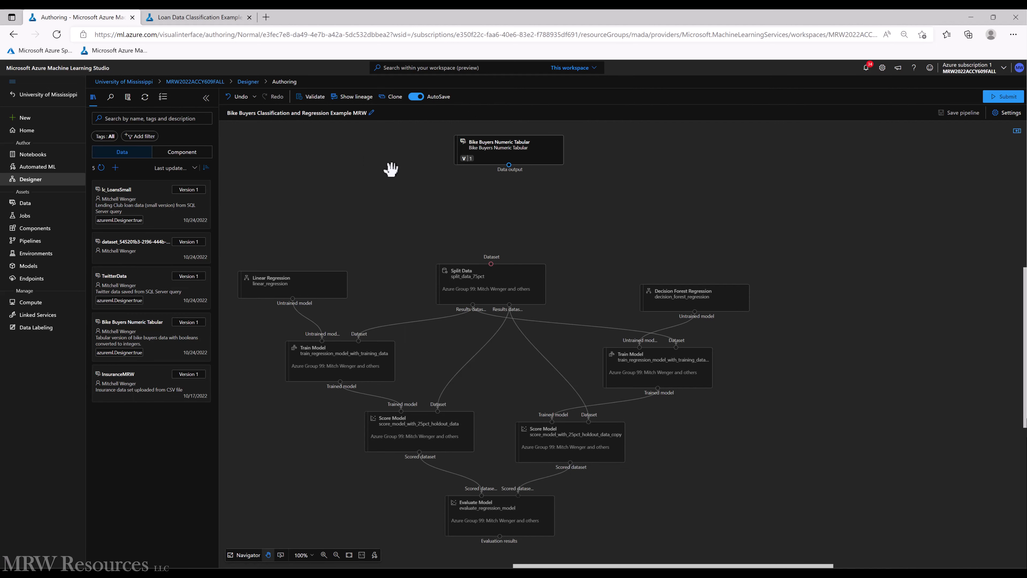
Search the components for "select columns" and place a Select Columns in Dataset component below the Bike Buyers Numeric Tabular dataset, connected to its output
drag(476, 150, 462, 147)
click(128, 118)
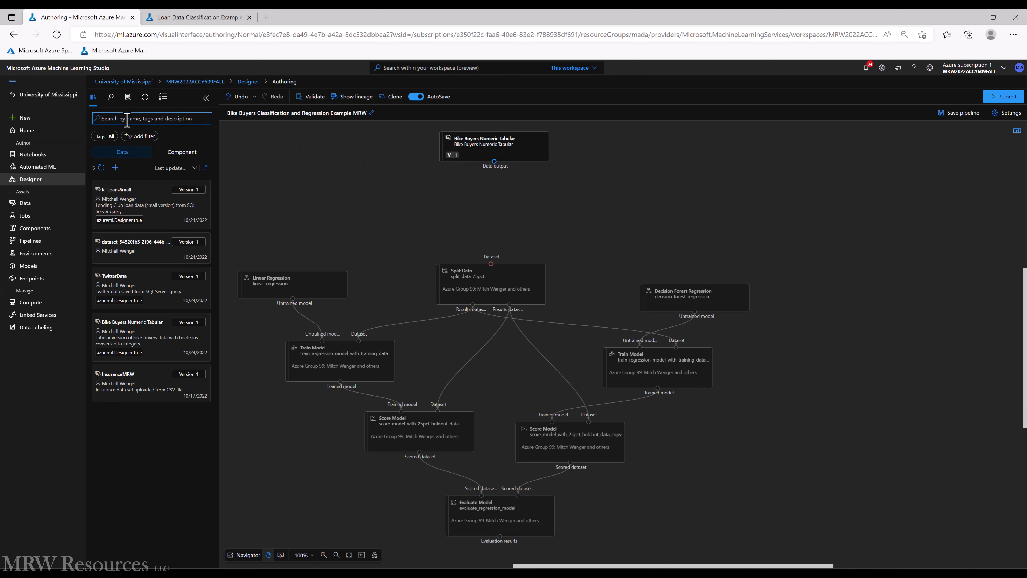
click(288, 227)
click(175, 157)
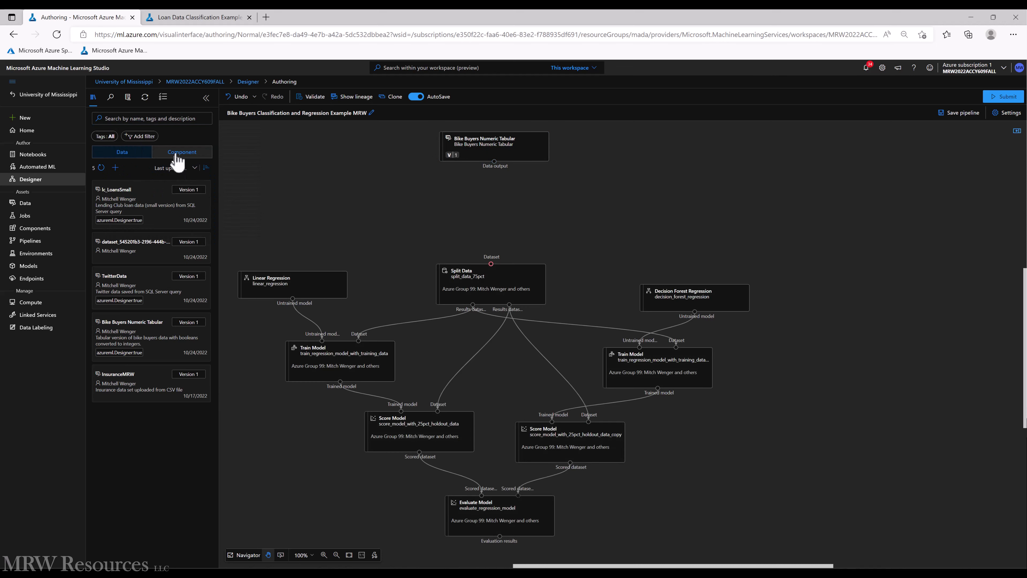
click(148, 119)
text(sele)
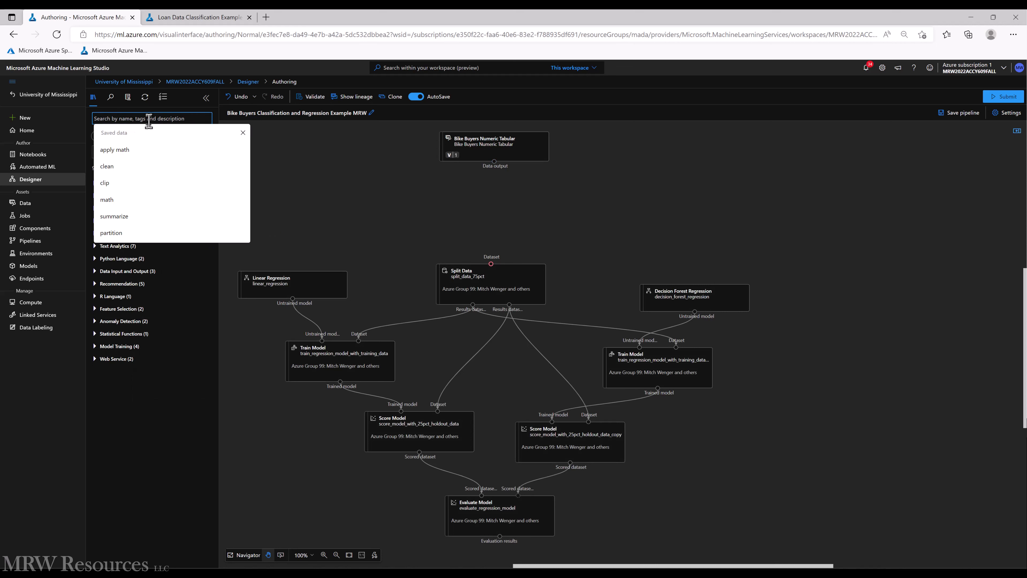
text(ct columns)
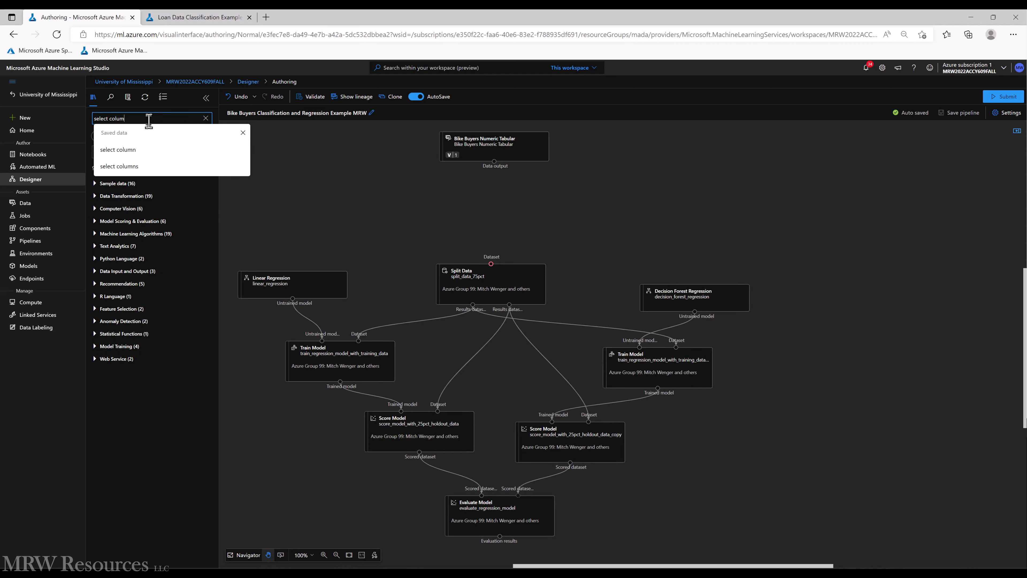
key(Return)
drag(129, 239, 470, 190)
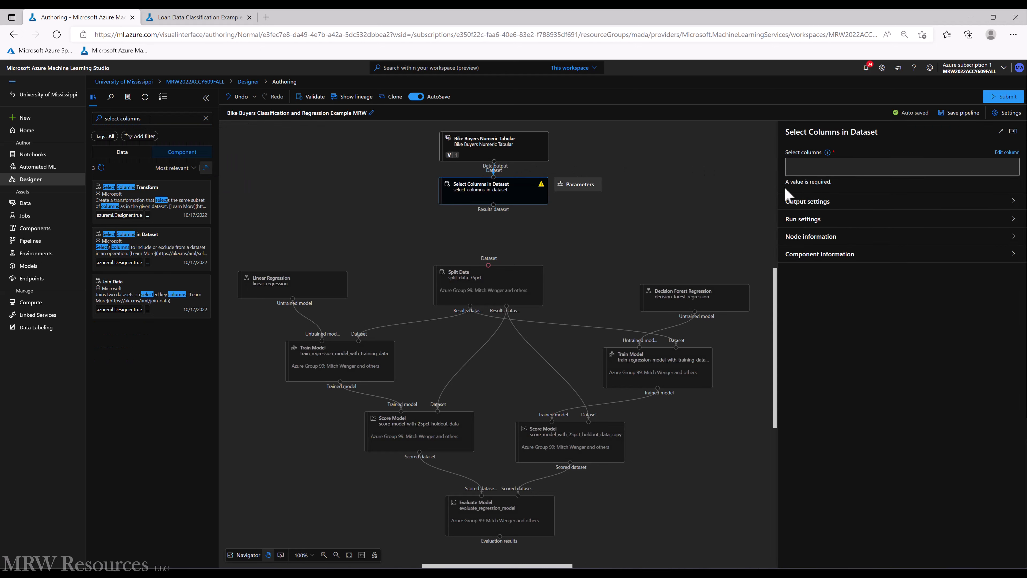
Edit the columns of Select Columns in Dataset, choosing them by name, and add all available columns to the selection
click(1007, 152)
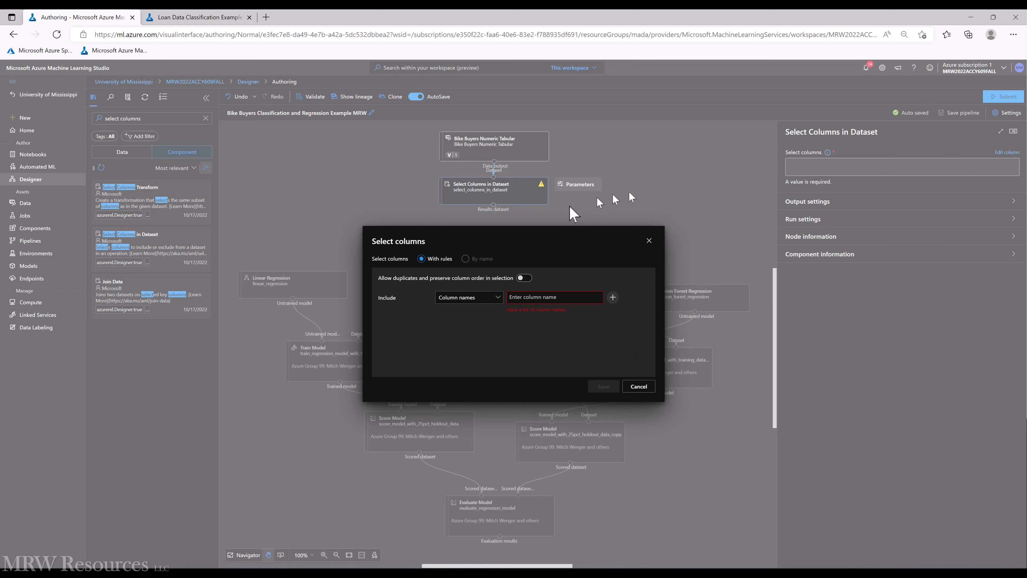
click(465, 258)
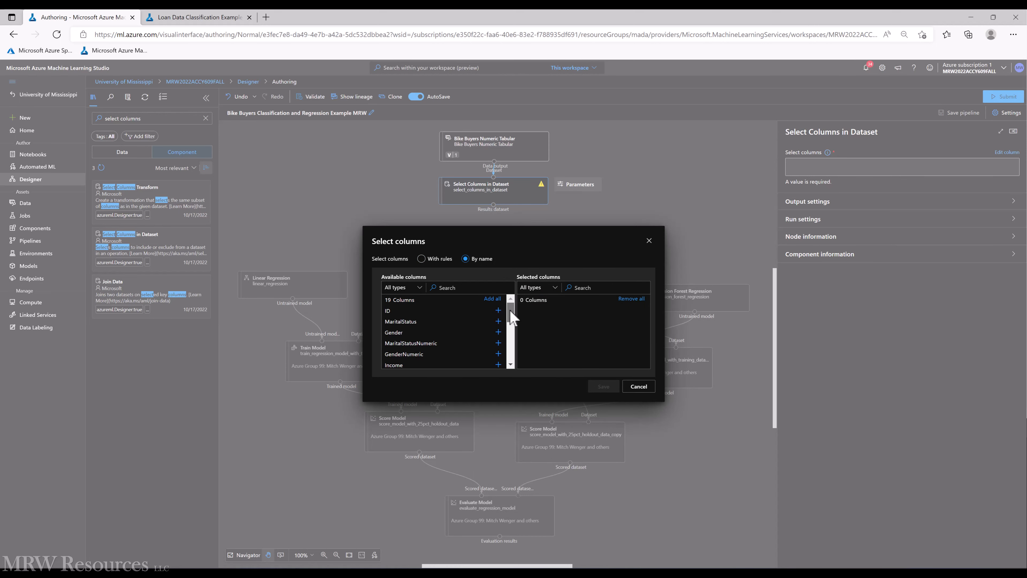
click(499, 311)
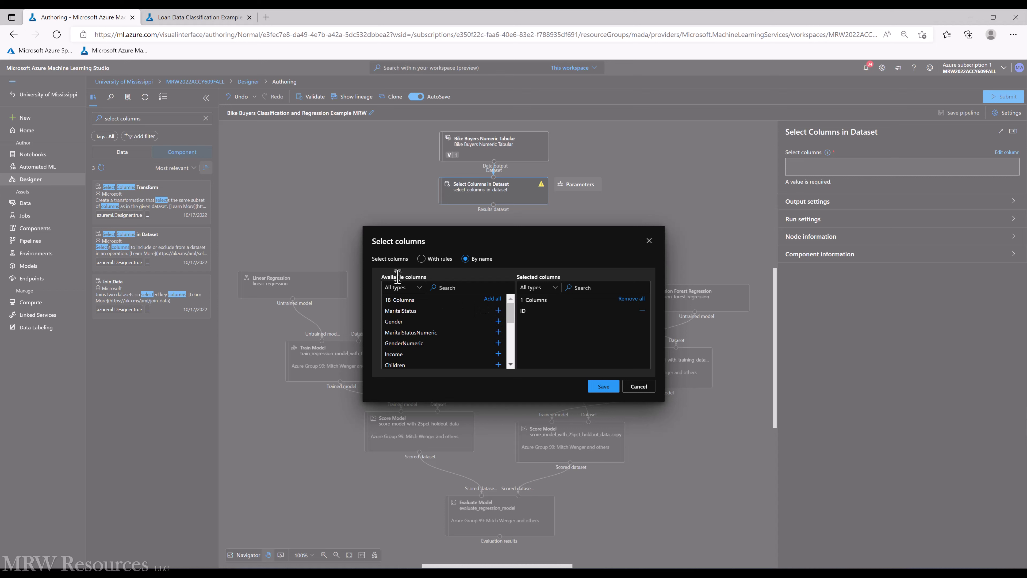
click(492, 299)
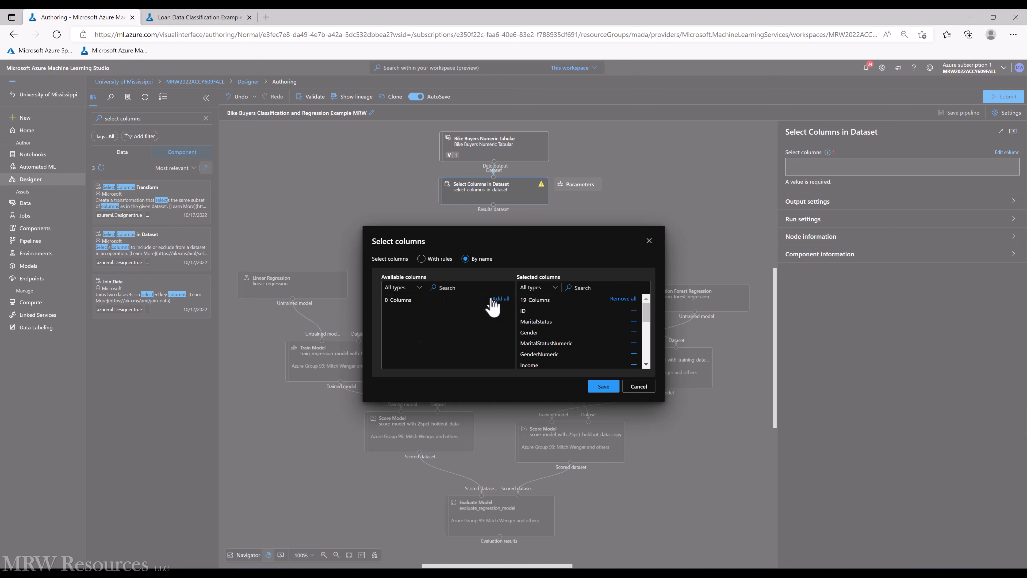
Remove ID, MaritalStatusNumeric, GenderNumeric, EducationNumeric, CommuteDistanceNumeric and HomeOwnerNumeric from the selected columns and save the selection
click(633, 311)
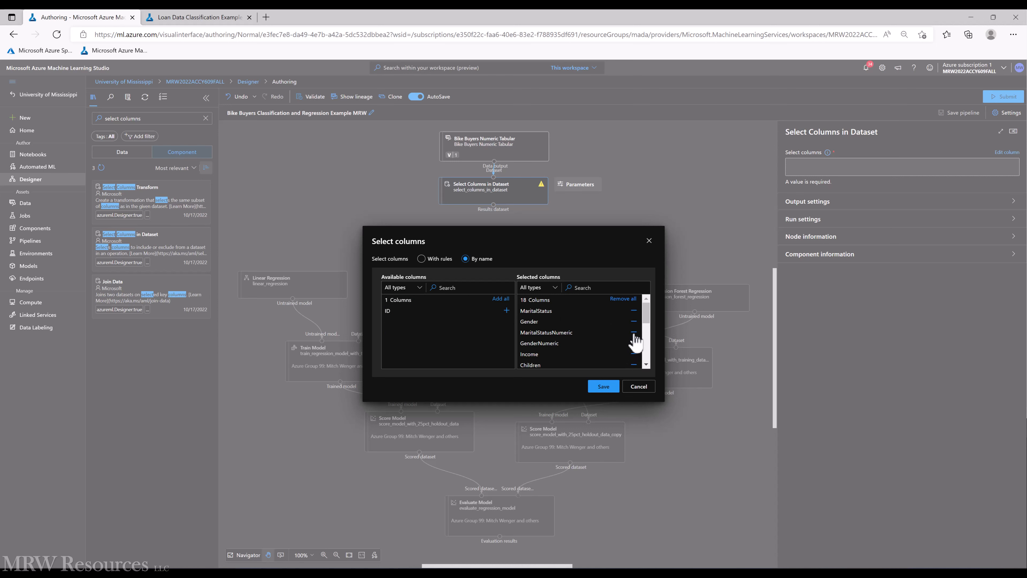
click(633, 333)
click(634, 333)
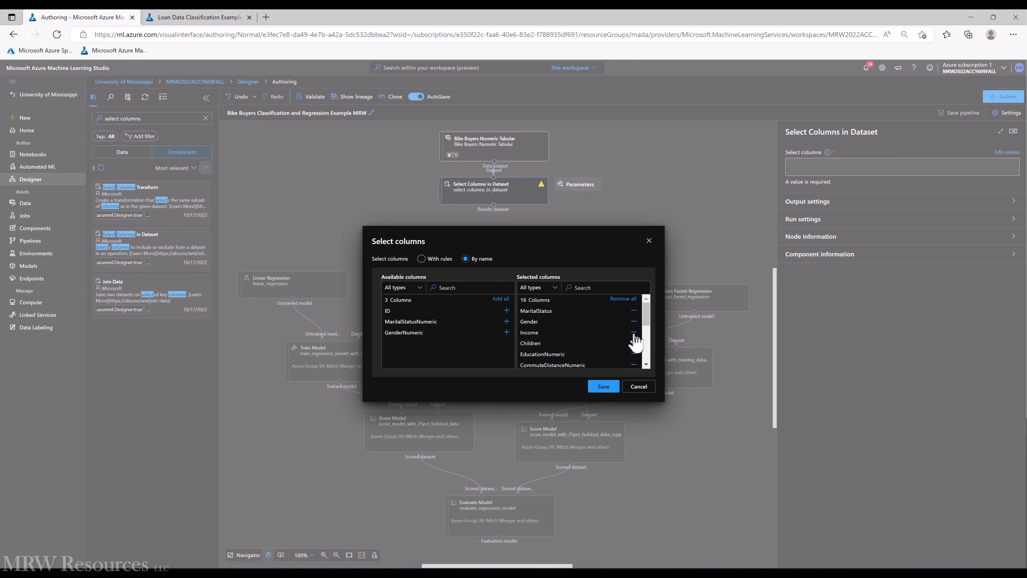
click(633, 354)
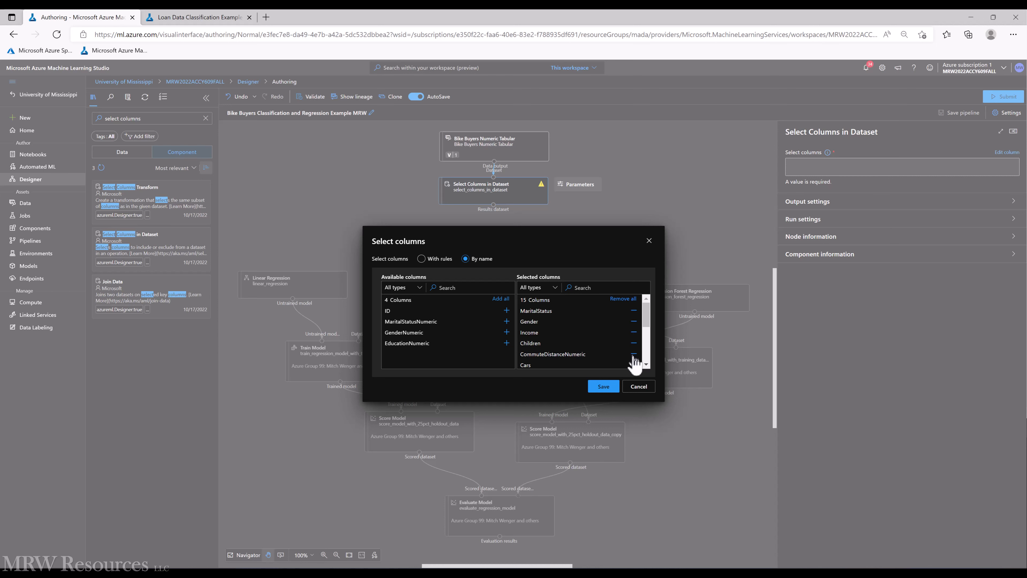
click(633, 354)
drag(647, 328, 646, 347)
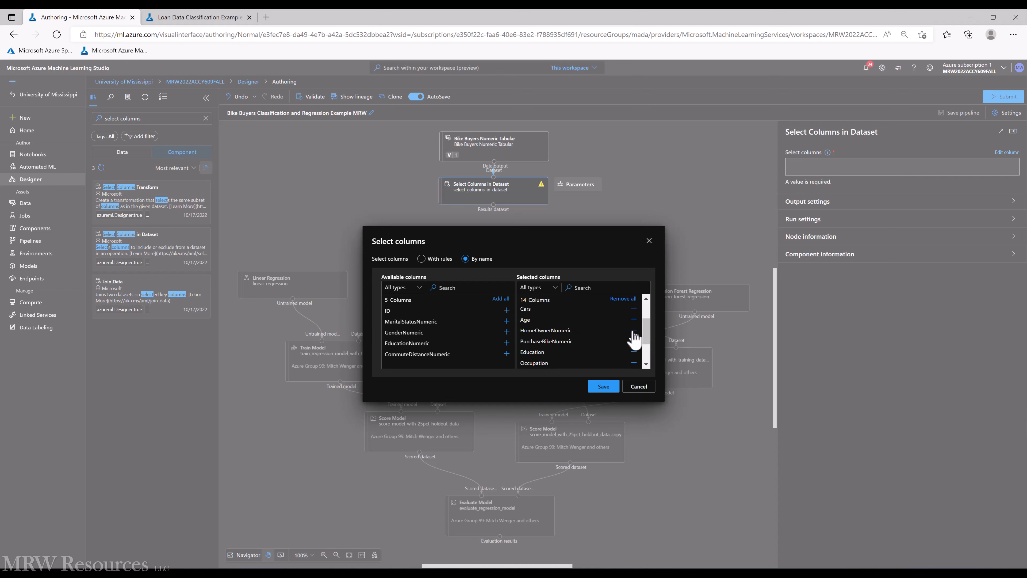
click(633, 330)
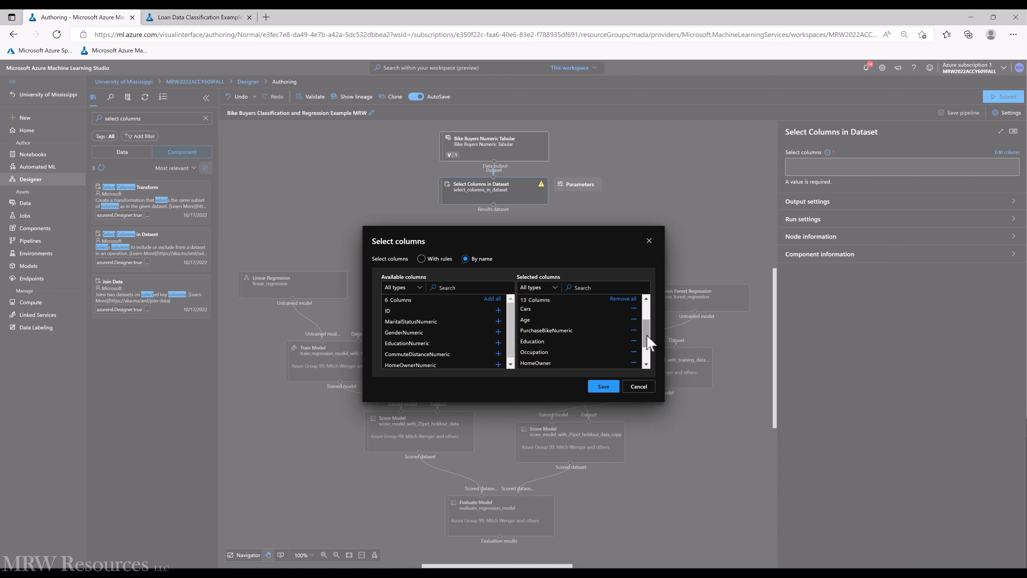
drag(647, 336, 647, 311)
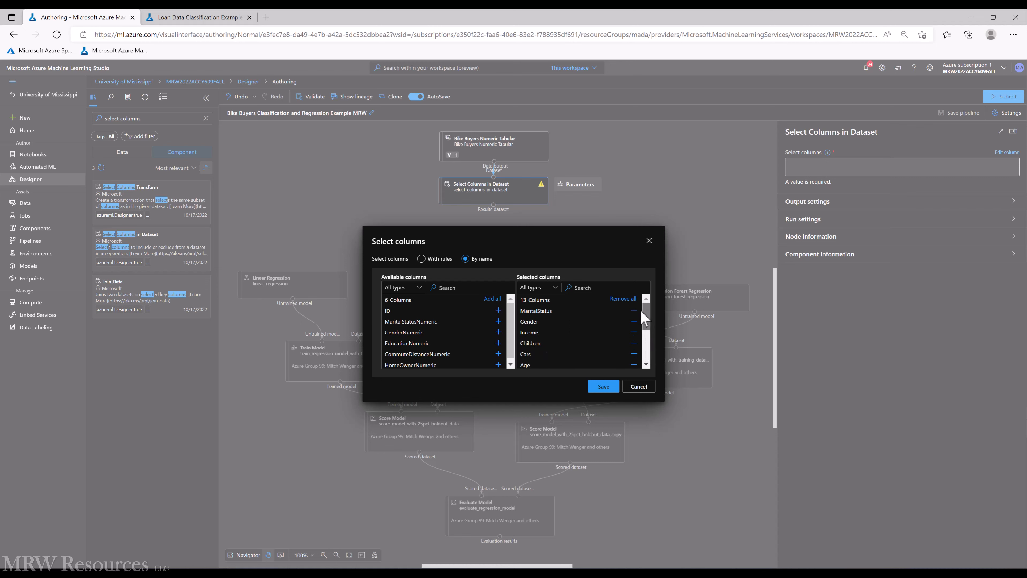
click(602, 389)
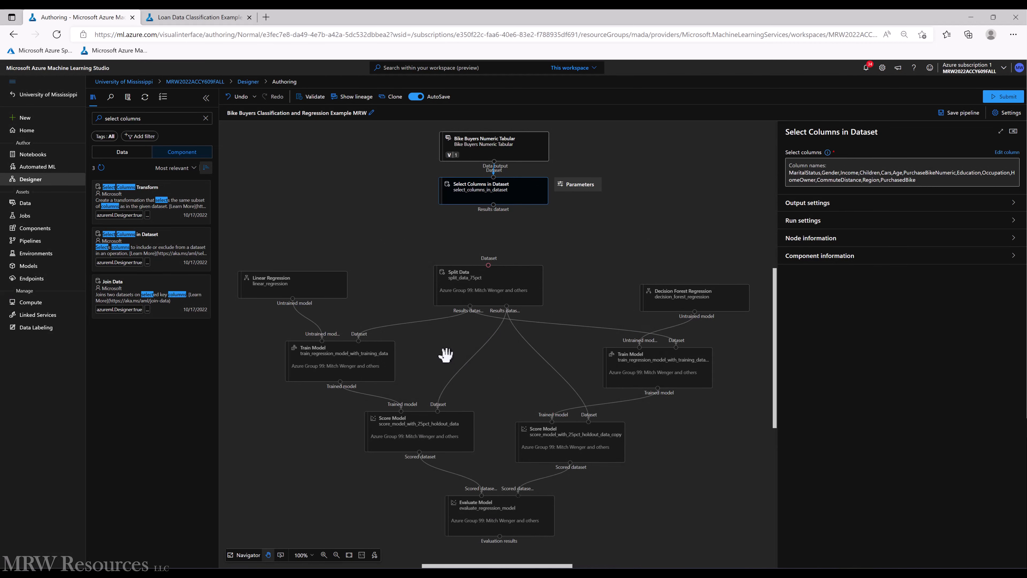
Shift the Split Data component slightly left, duplicate it, and place the copy beside the original on its right
mouse_move(477, 288)
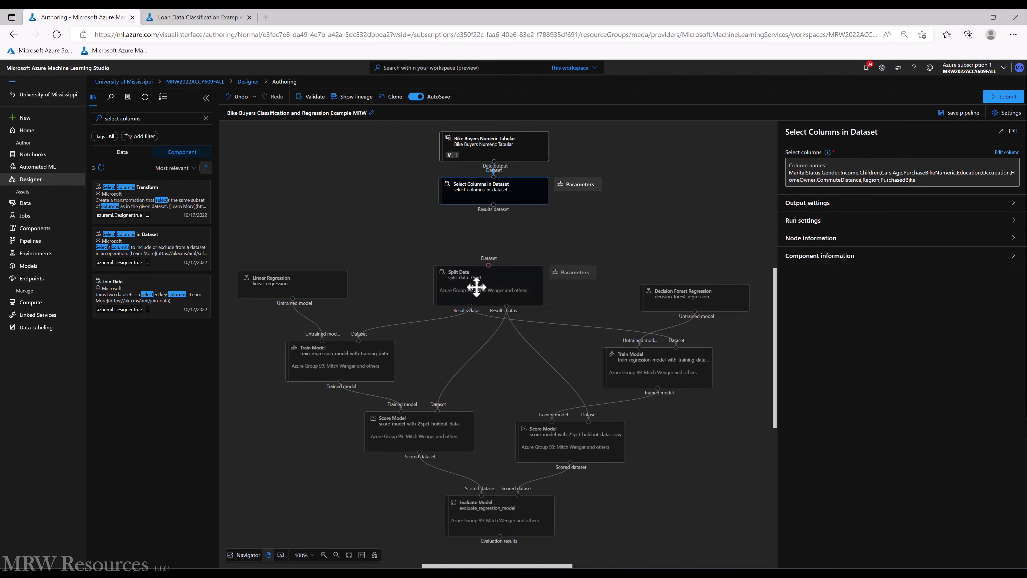
drag(476, 287, 439, 293)
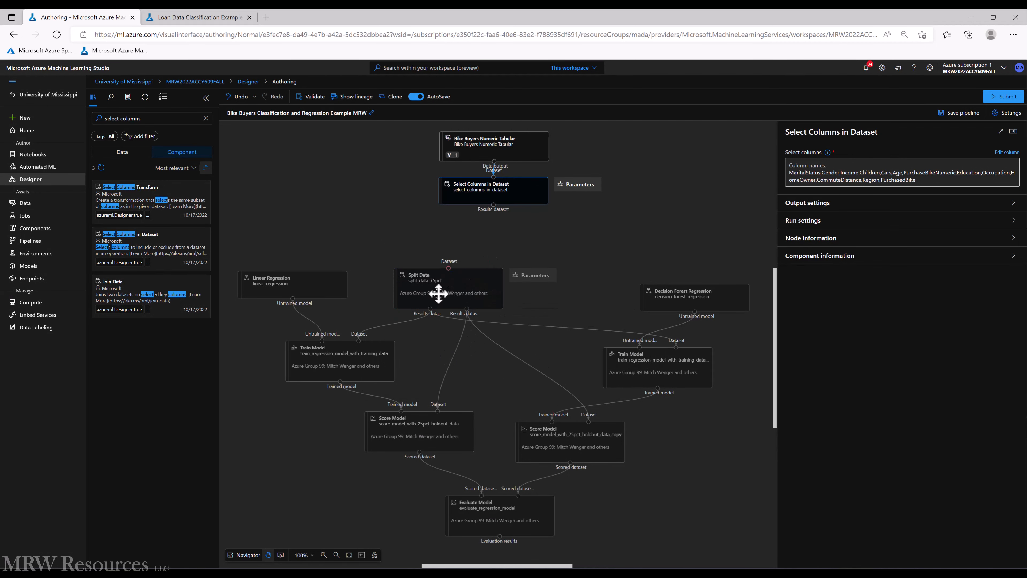
click(439, 294)
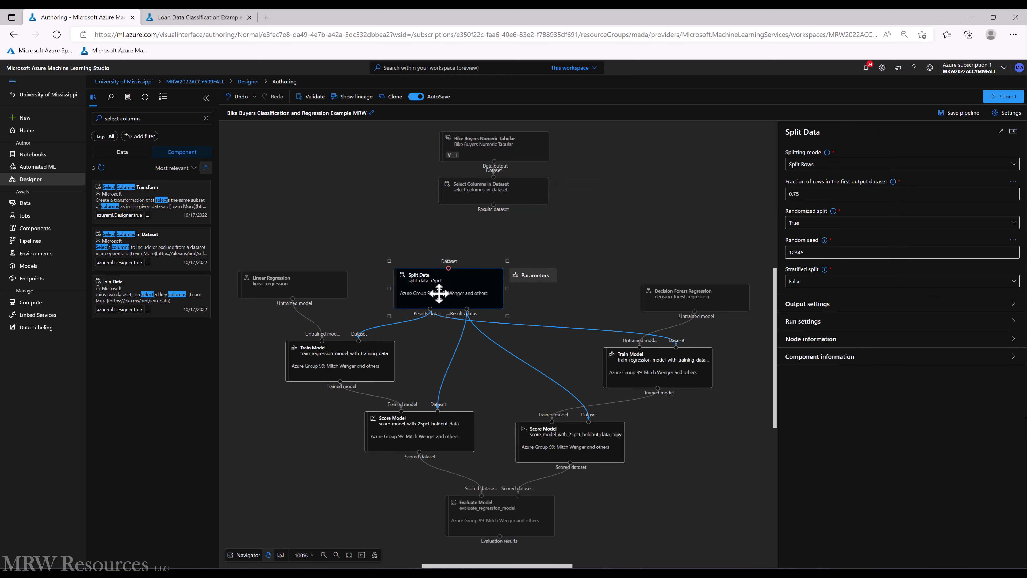
key(ctrl+c)
key(ctrl+v)
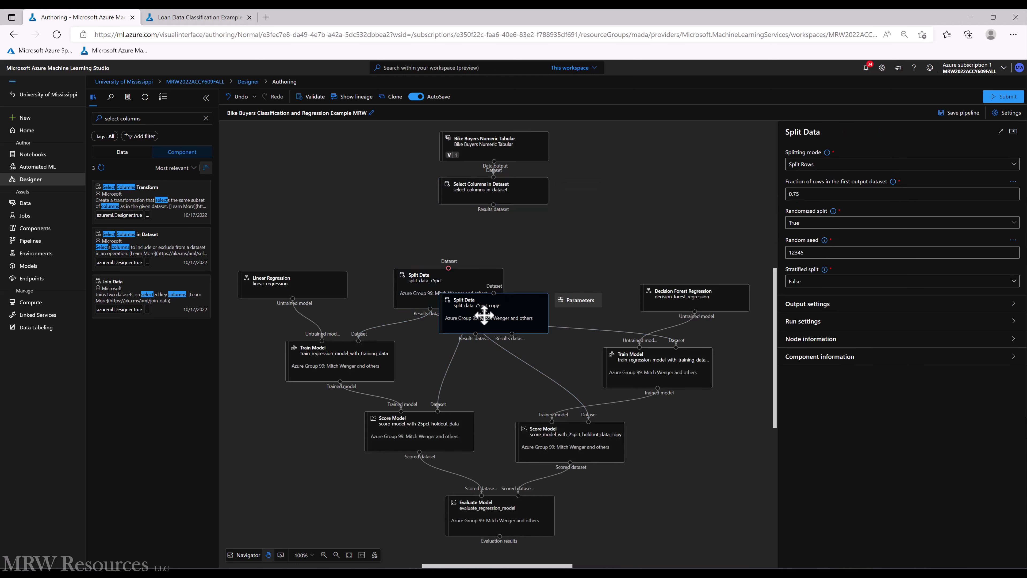
click(557, 294)
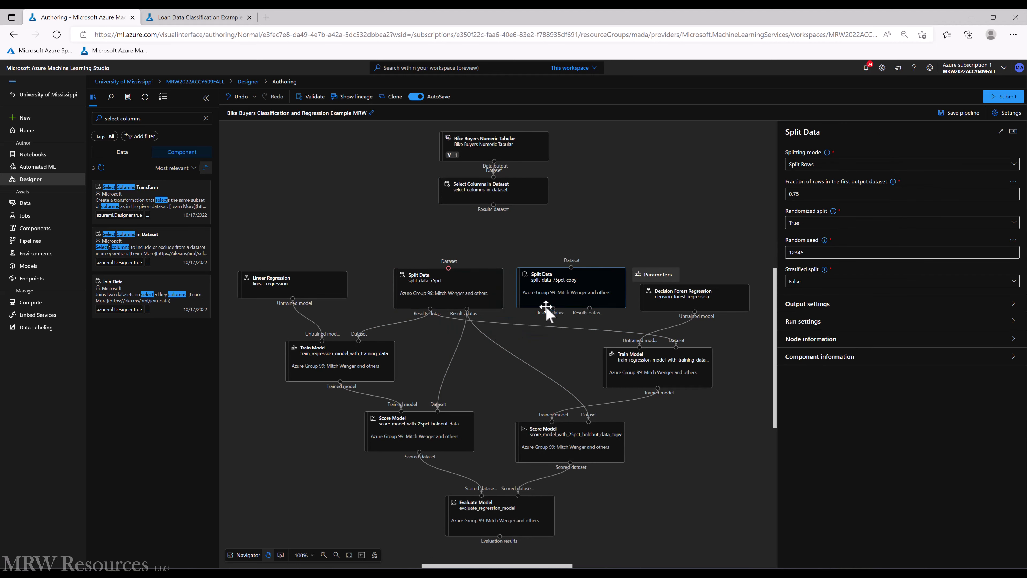
Delete the Decision Forest Regression component from the pipeline
click(446, 292)
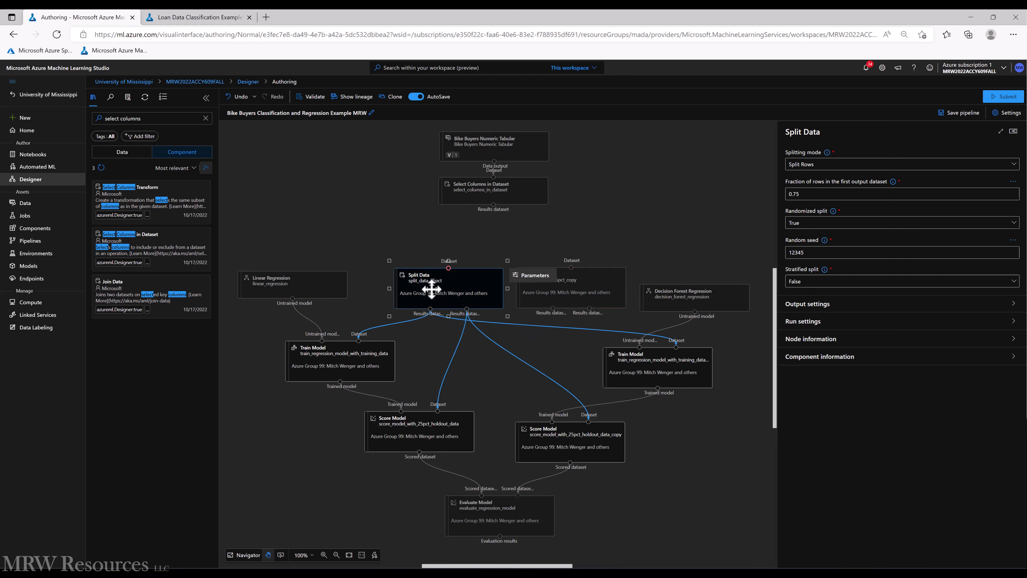
click(254, 279)
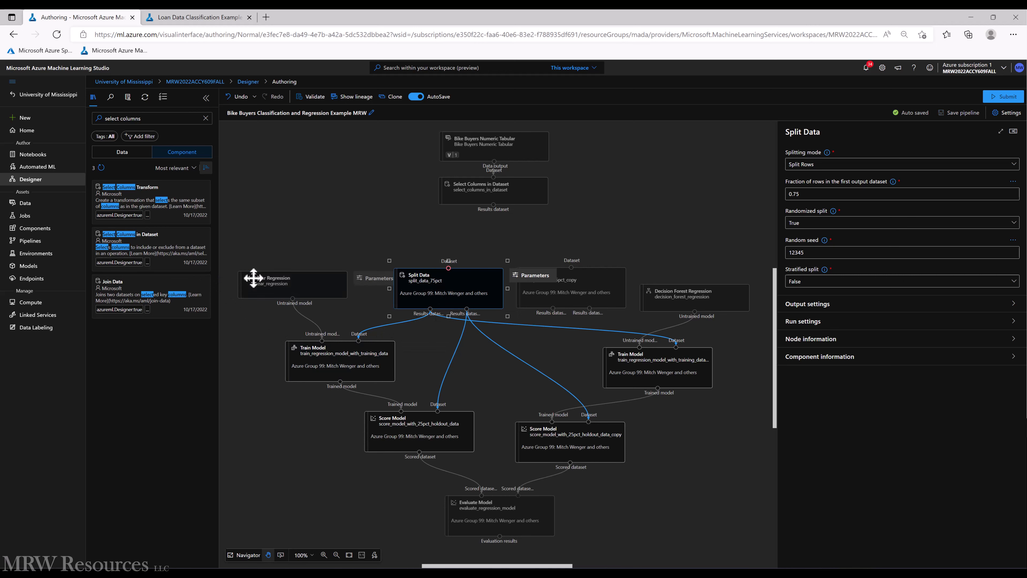
click(665, 294)
key(Delete)
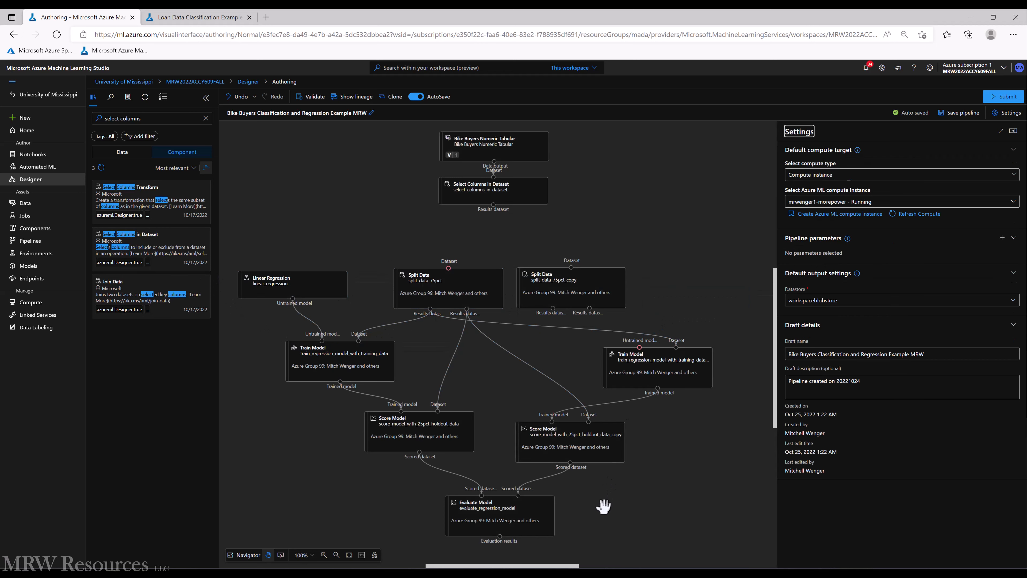
Search the components for "two-class", add Two-Class Neural Network above the right-hand Train Model, and connect it to that model's untrained model input
click(275, 278)
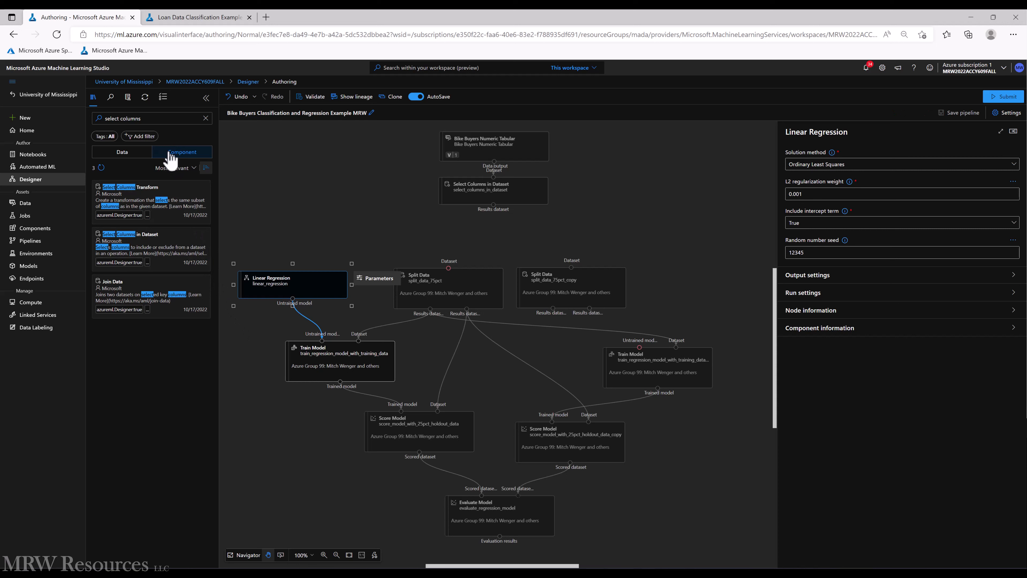
triple_click(156, 118)
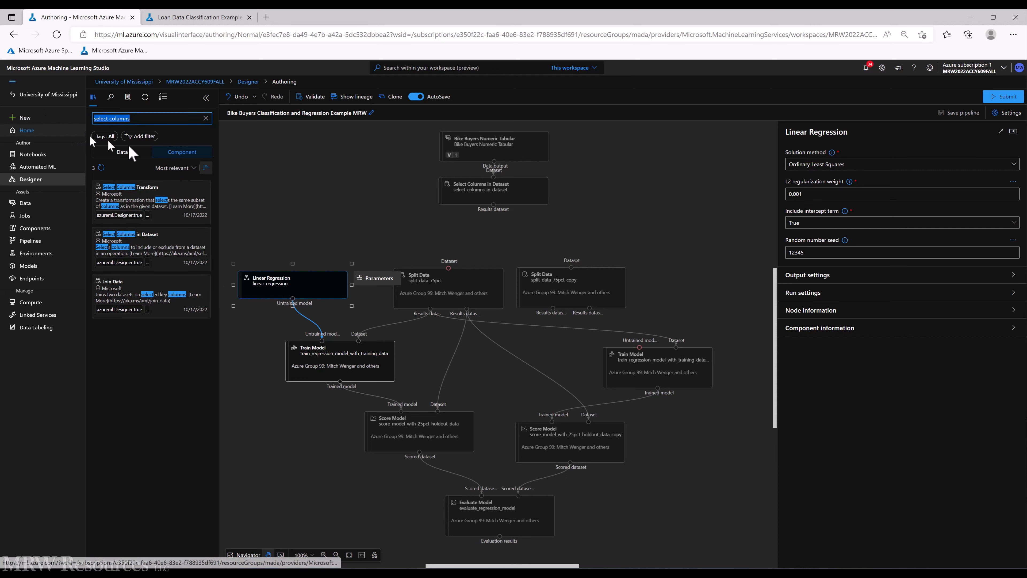
text(two-class)
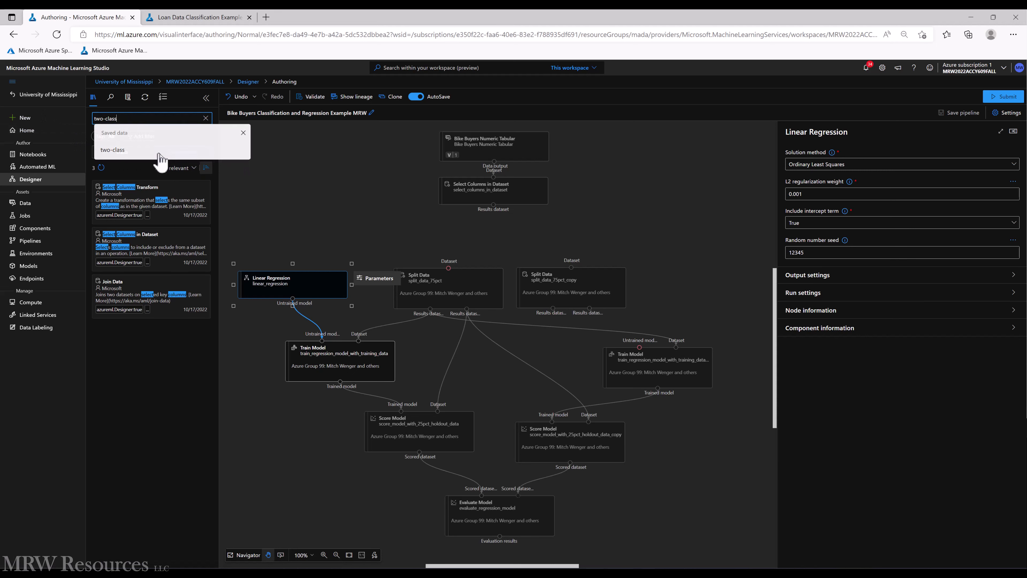
key(Return)
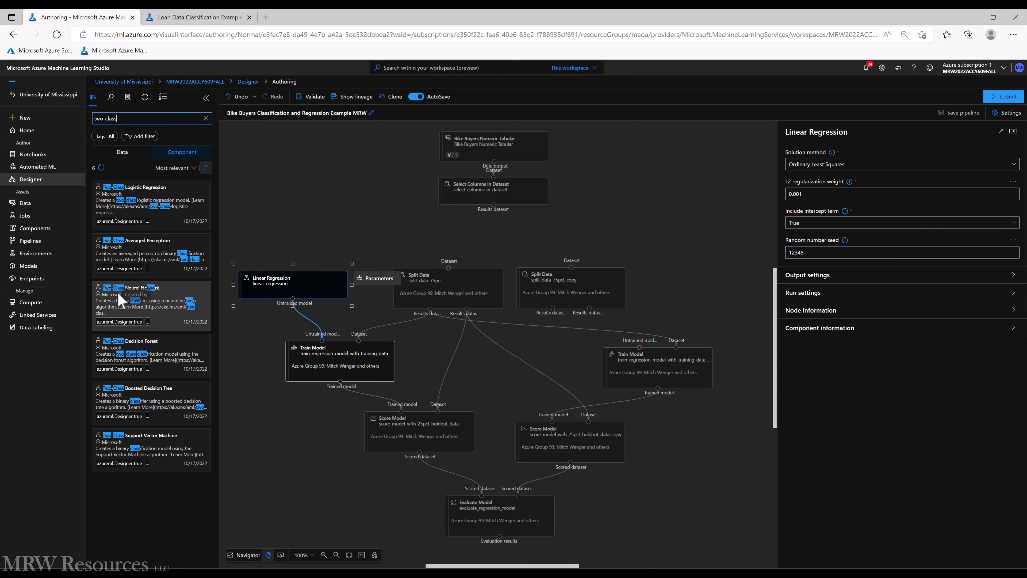
drag(129, 298, 639, 347)
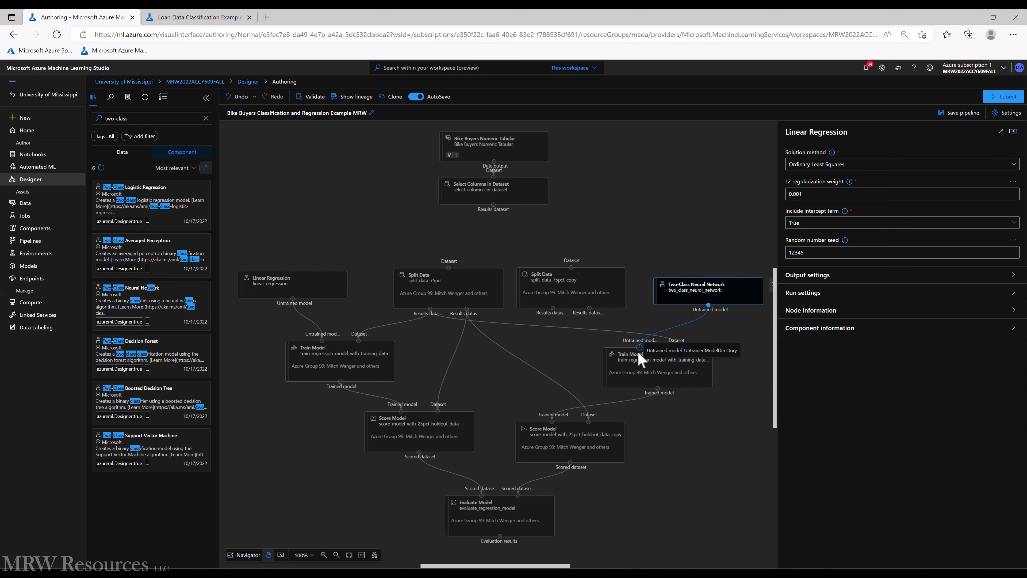
Set the random number seed of Two-Class Neural Network to 12345 and open the Linear Regression component's parameters
click(690, 295)
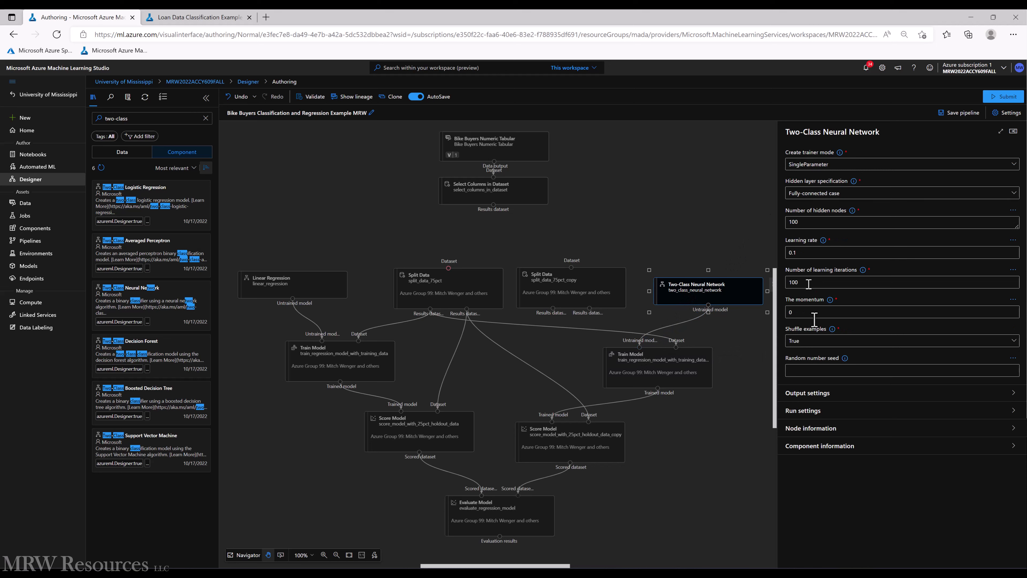
click(821, 371)
text(12345)
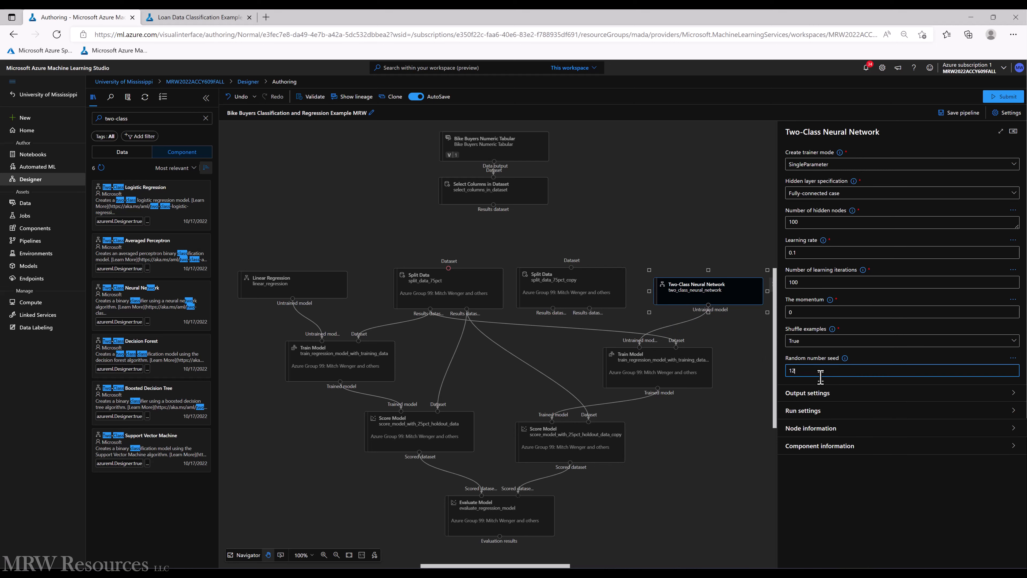
click(261, 282)
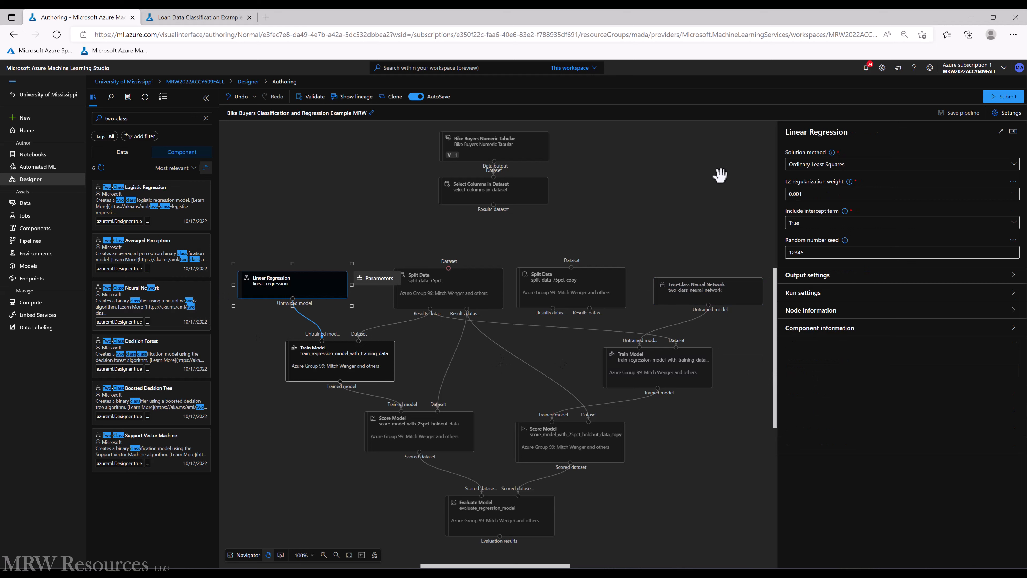
Duplicate Select Columns in Dataset twice, placing one copy above each Split Data component and feeding both from the original's results dataset
click(271, 449)
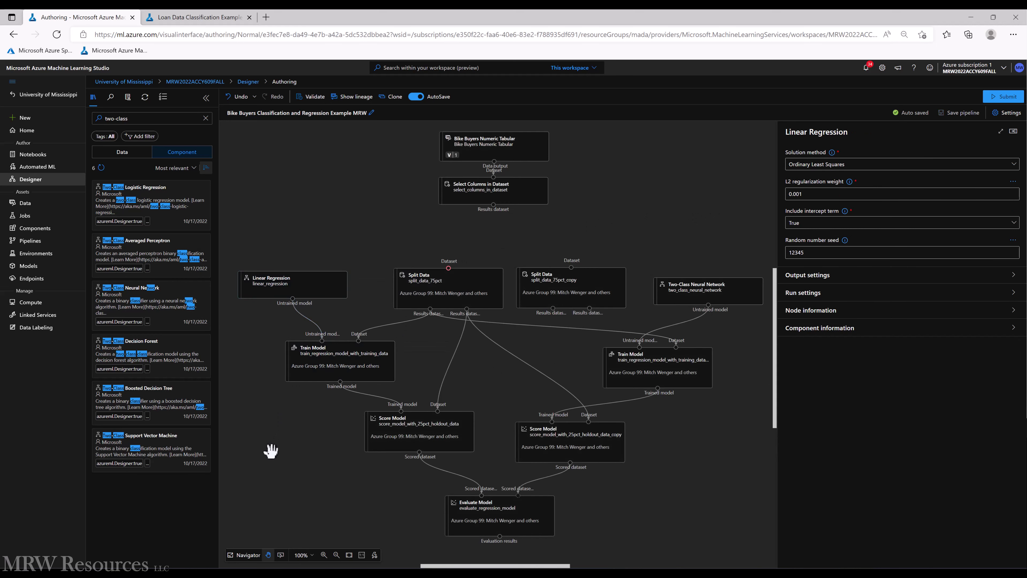
click(490, 211)
key(ctrl+v)
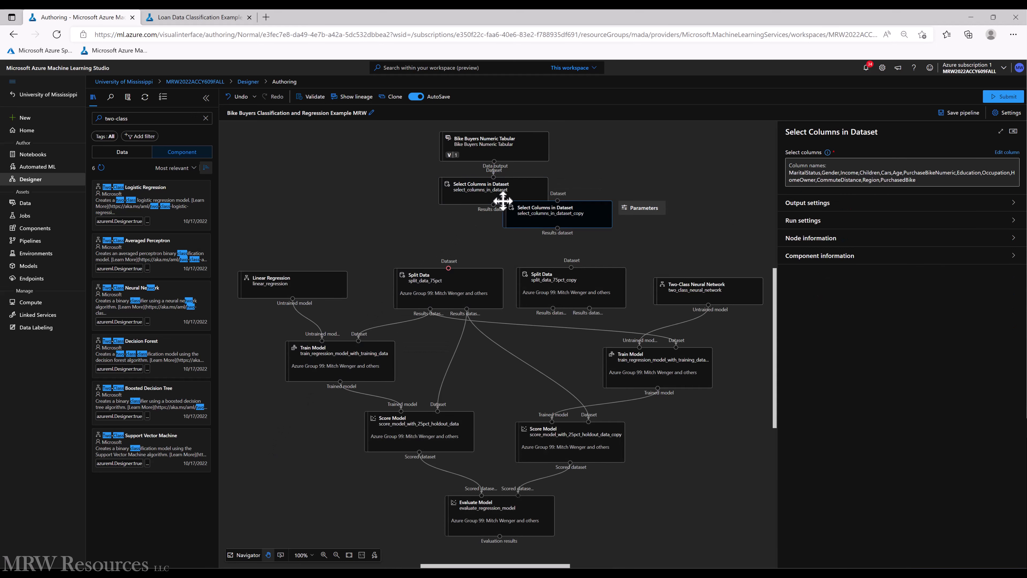
key(ctrl+v)
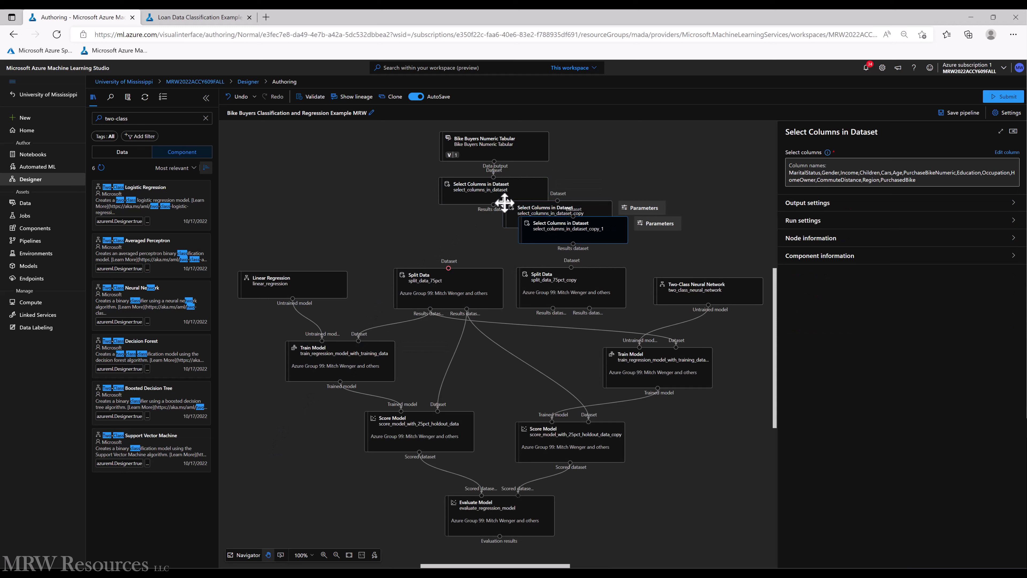
drag(544, 222, 588, 244)
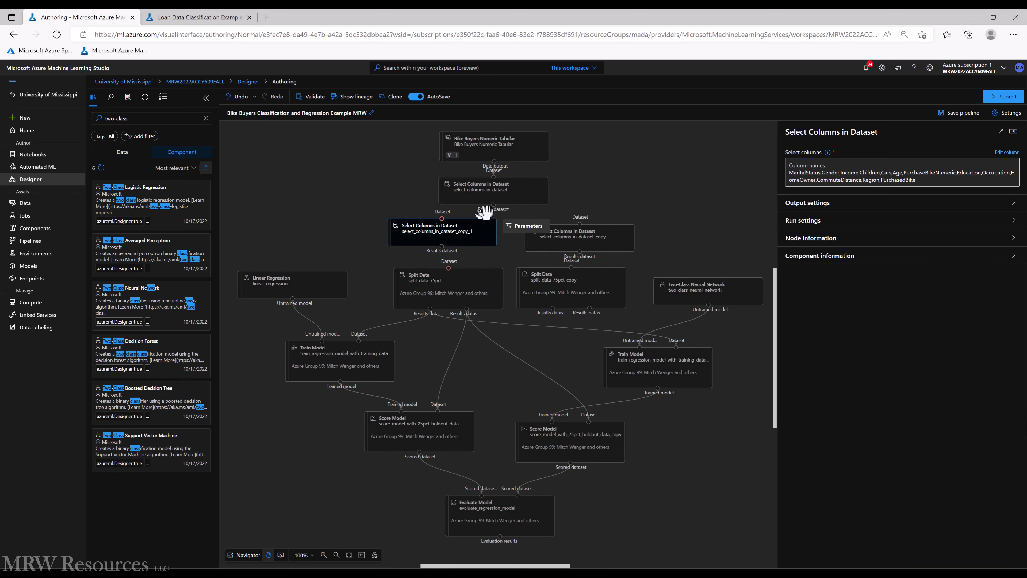
drag(494, 204, 580, 224)
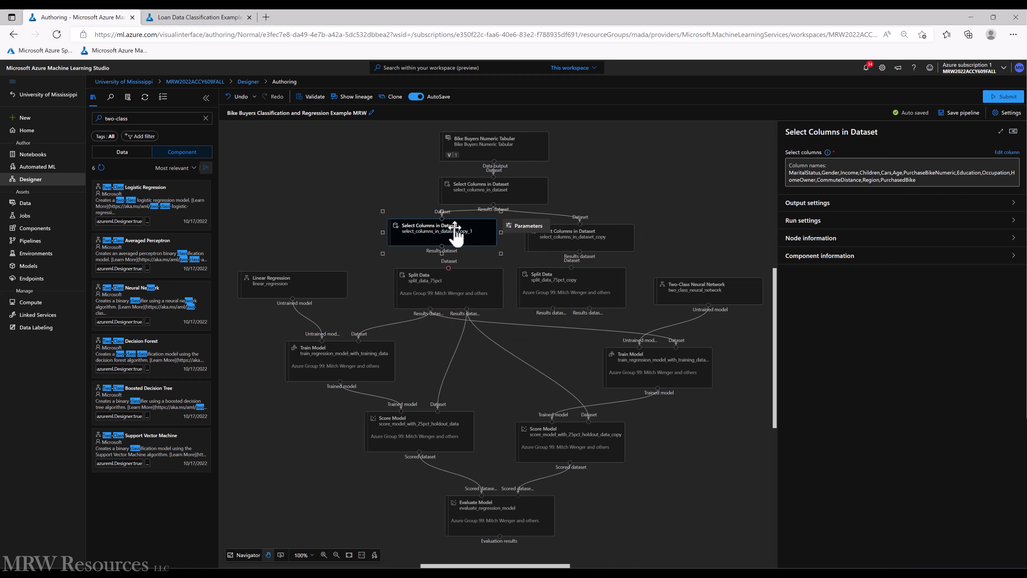
Remove the PurchasedBike column from the selection of the left-hand Select Columns in Dataset copy and save it
click(1001, 159)
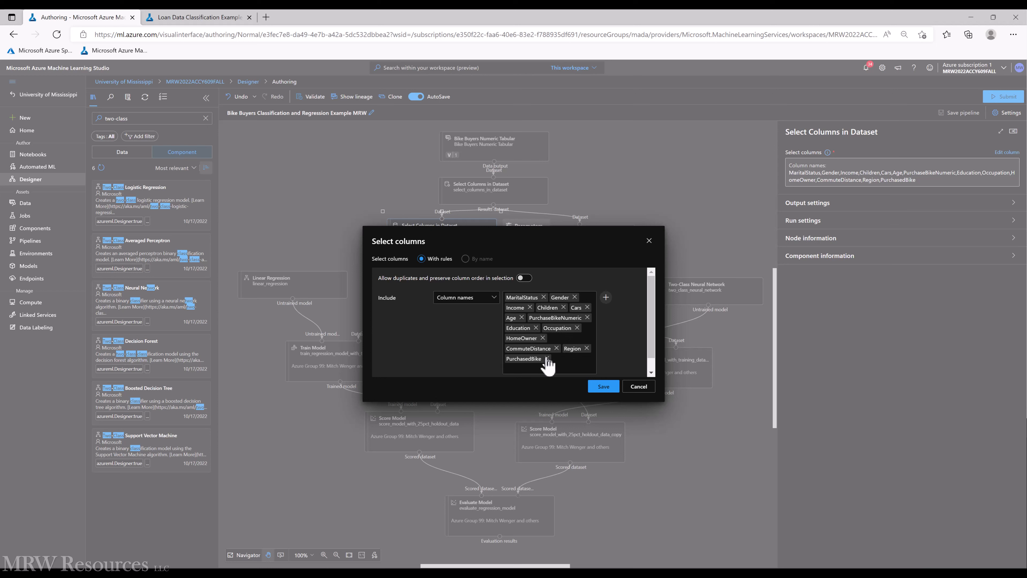
click(546, 359)
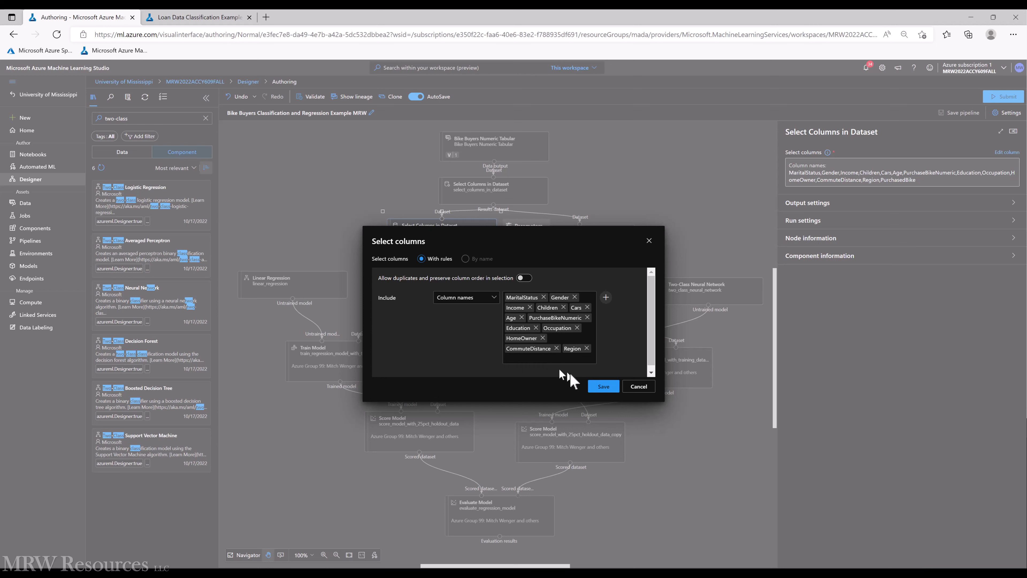
click(603, 386)
Remove the PurchaseBikeNumeric column from the selection of the right-hand Select Columns in Dataset copy and save it
mouse_move(576, 233)
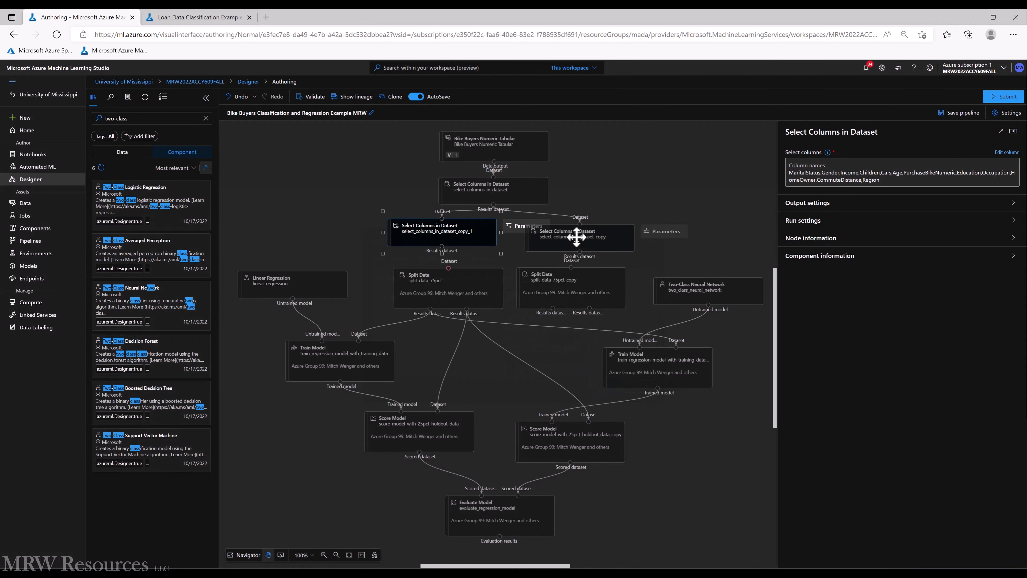
click(575, 237)
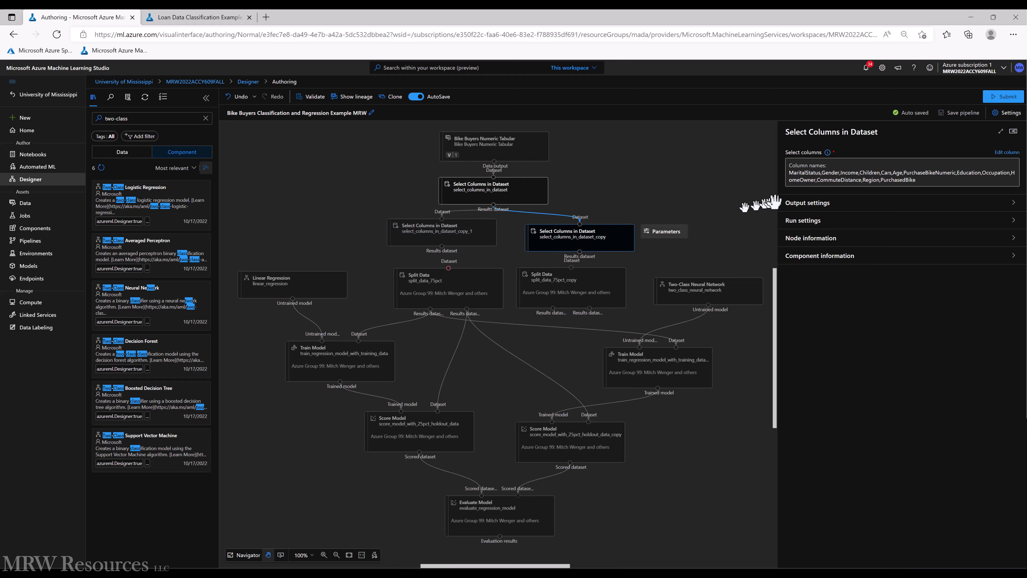
click(1007, 152)
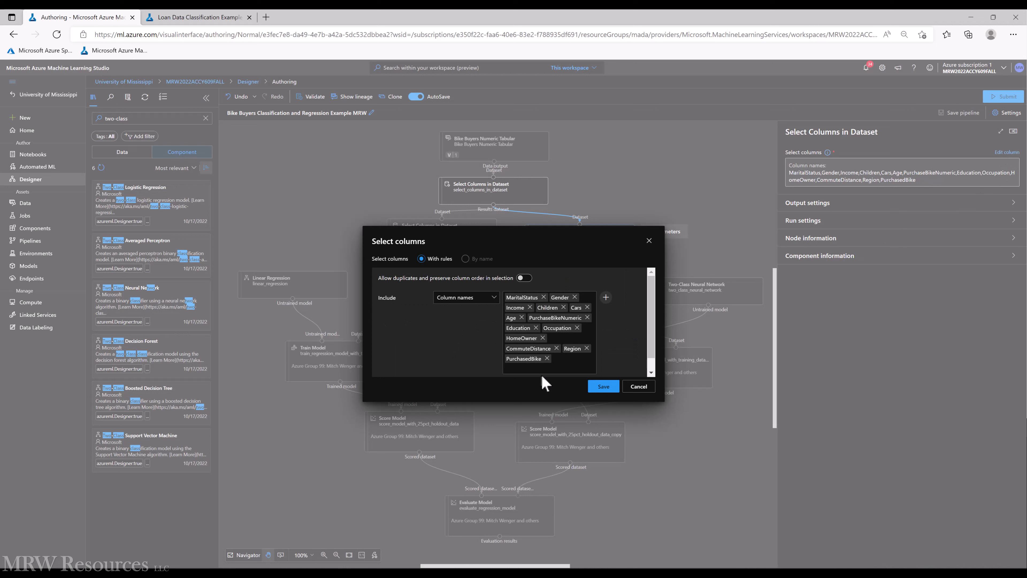
click(587, 318)
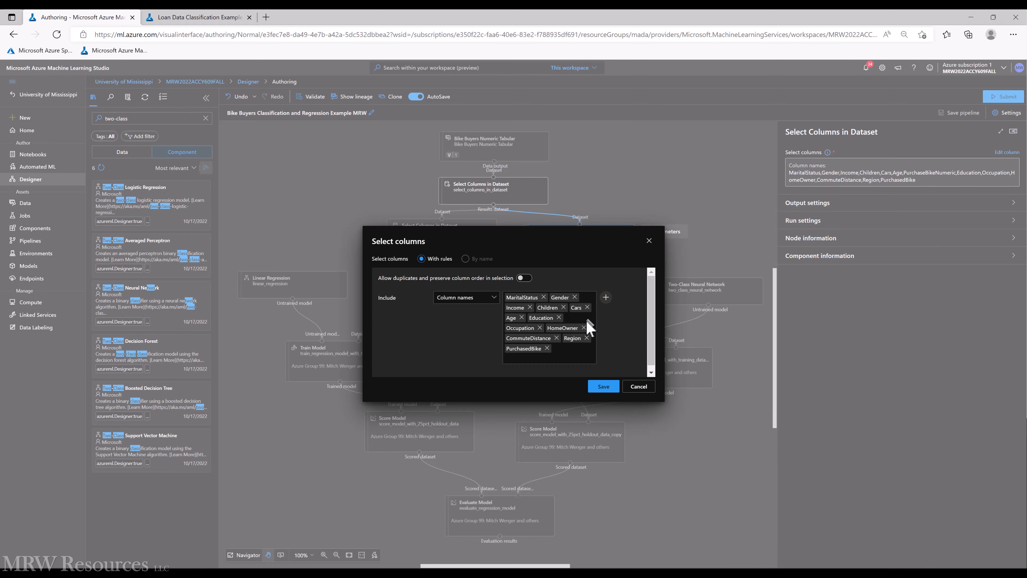
click(601, 388)
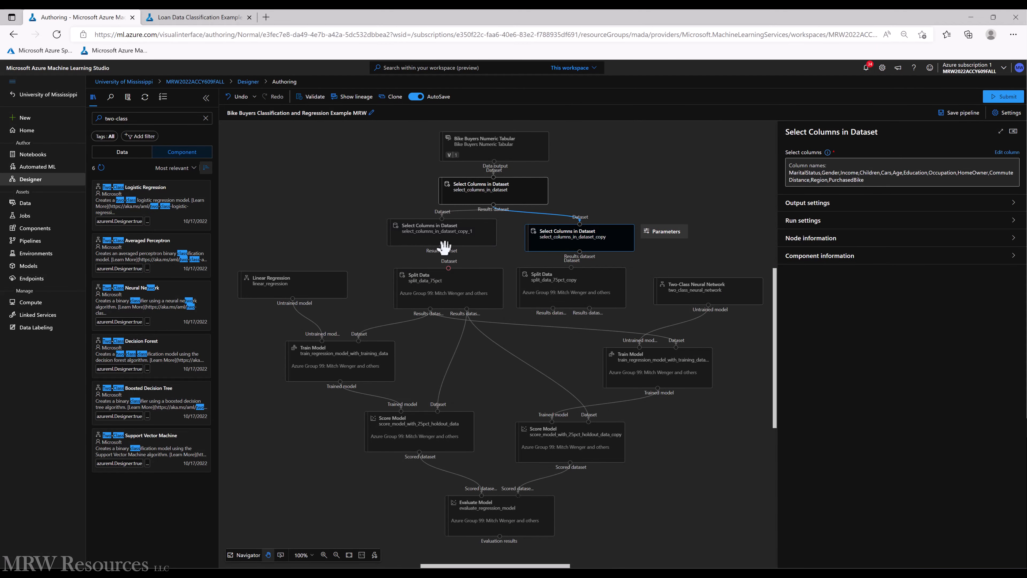
Connect each Select Columns in Dataset copy's results dataset to the Split Data component directly below it
drag(445, 247, 448, 267)
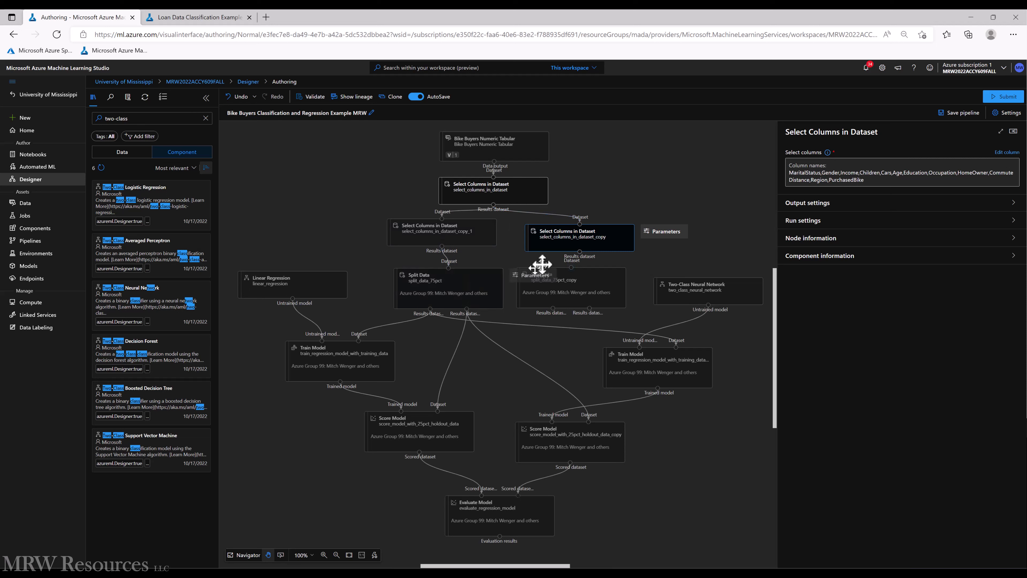
drag(579, 251, 573, 284)
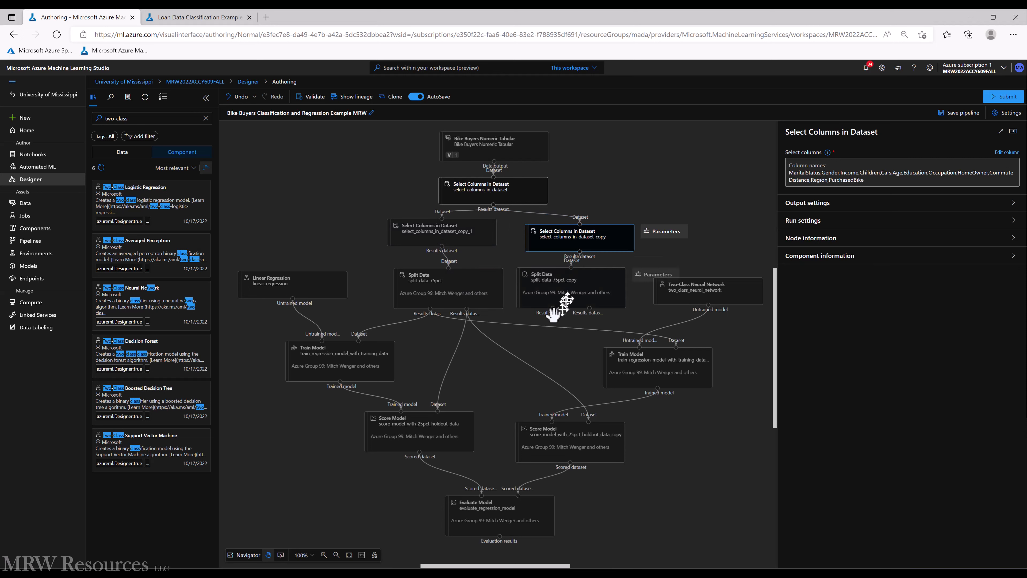
Rewire the right-hand Train Model and Score Model dataset inputs from the left-hand Split Data to the first and second outputs of the right-hand Split Data
click(513, 326)
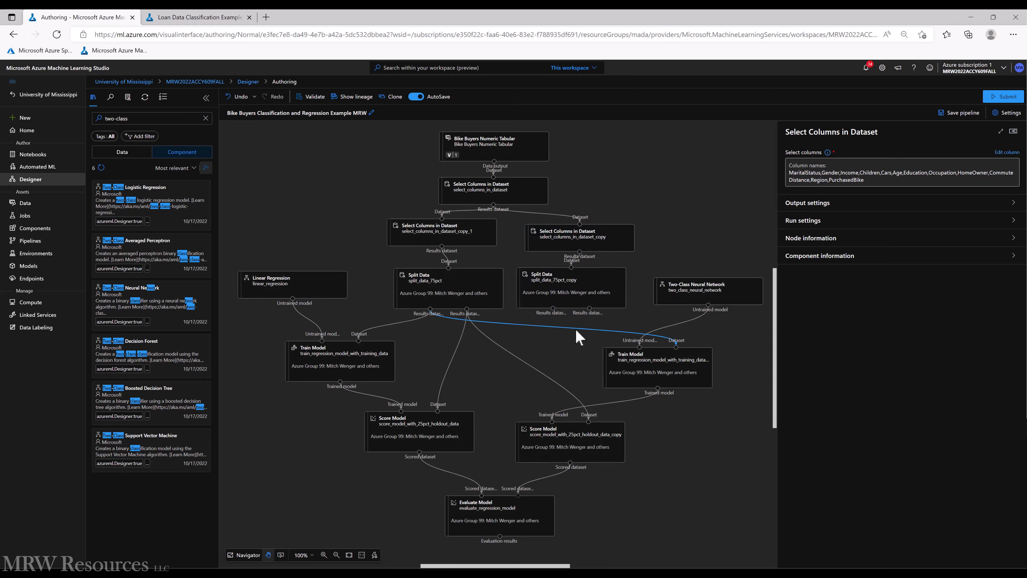
key(Delete)
click(541, 375)
key(Delete)
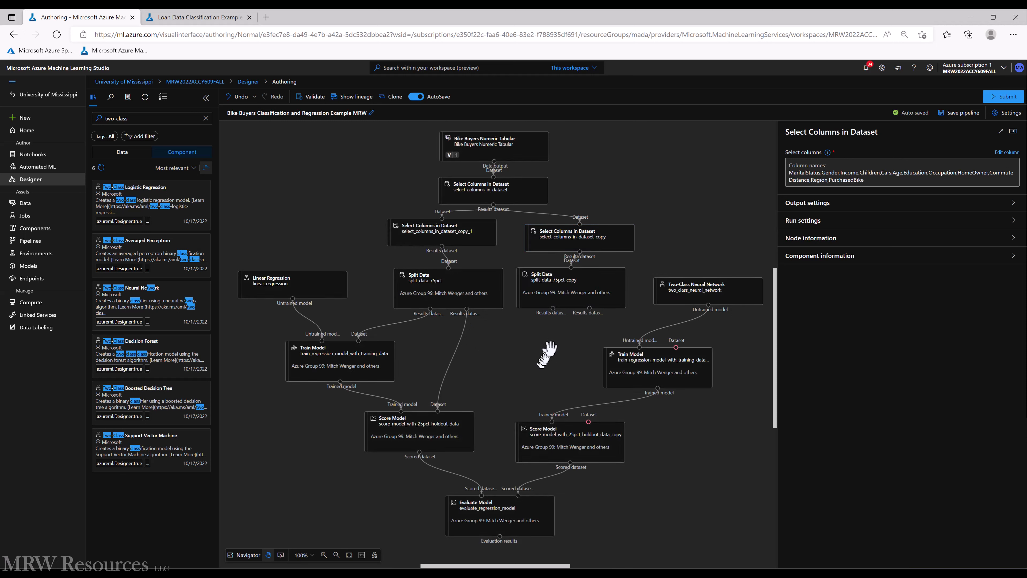
drag(552, 308, 676, 347)
drag(589, 309, 589, 422)
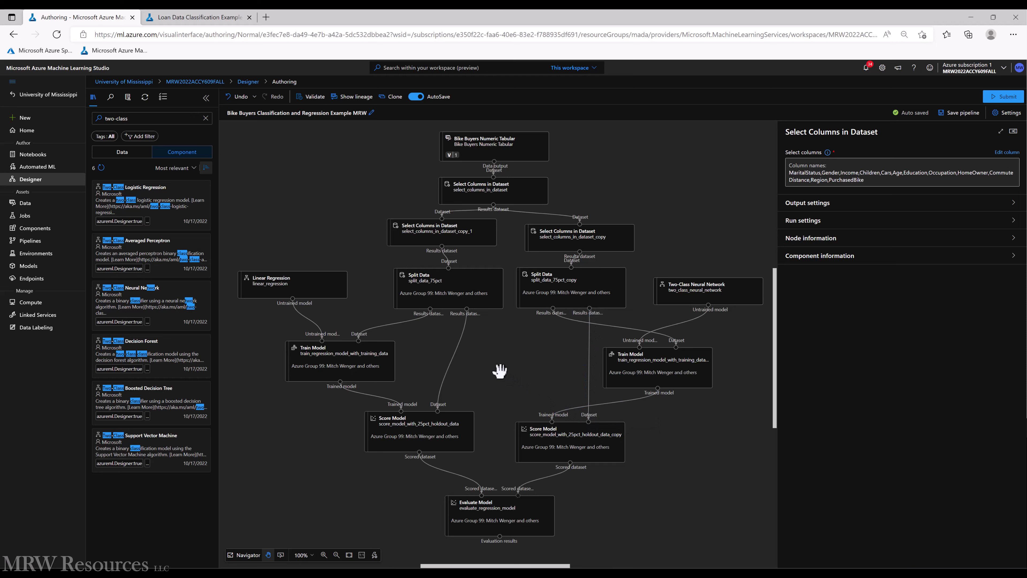
Set the label column of the left-hand Train Model to PurchasedBikeNumeric
click(334, 370)
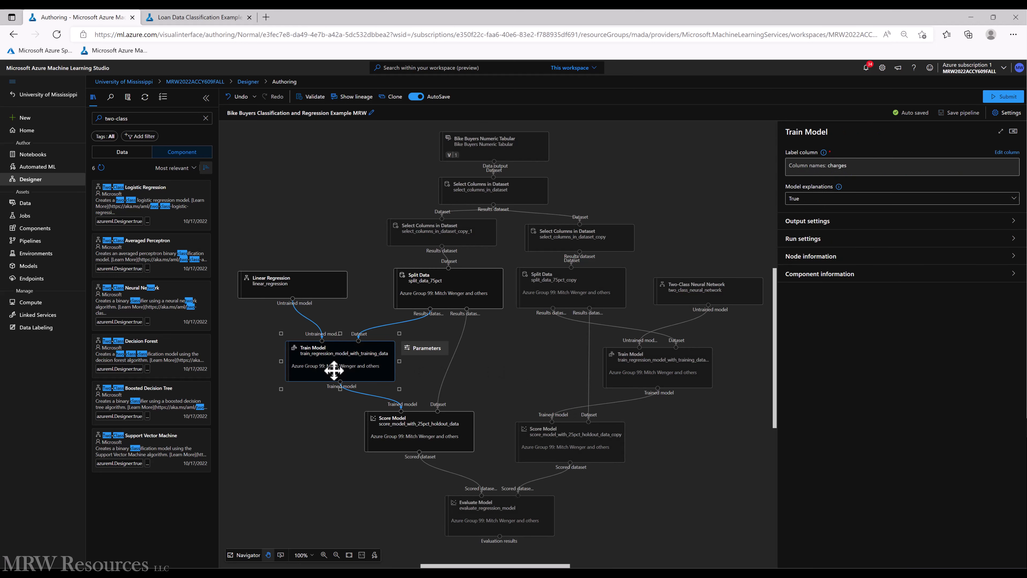
click(1002, 154)
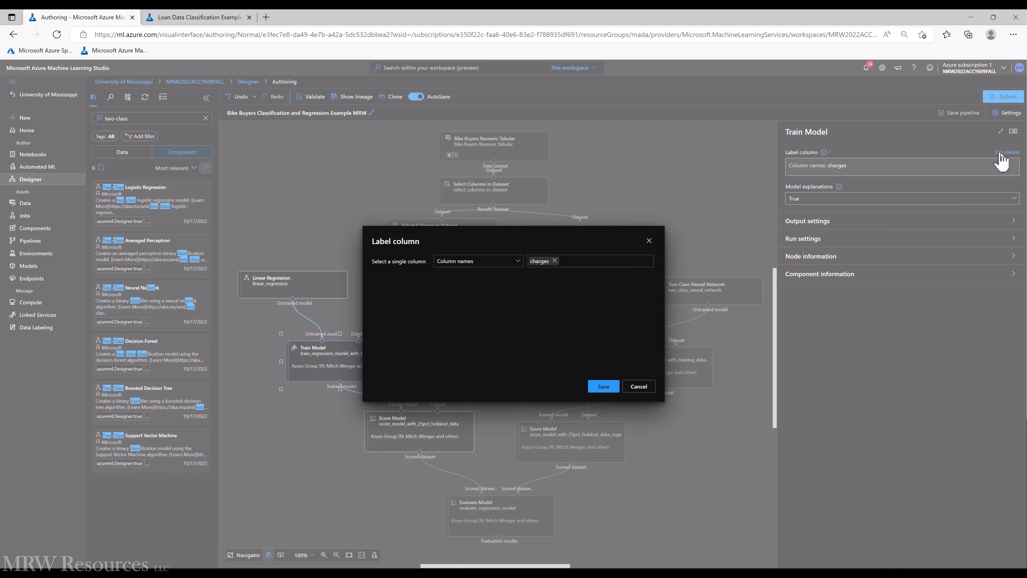
click(555, 260)
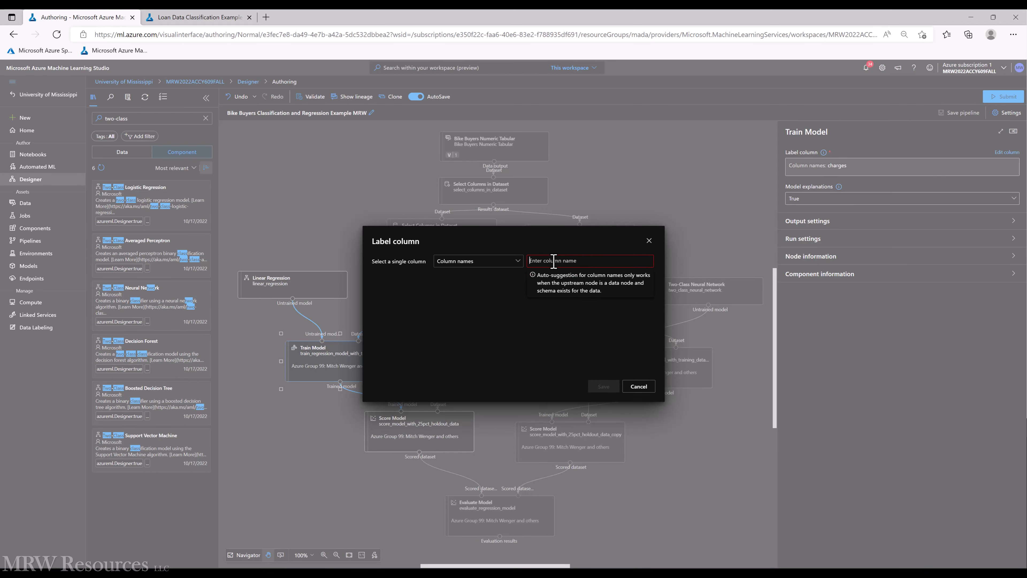
text(PurchasedBikeNumeric)
key(Return)
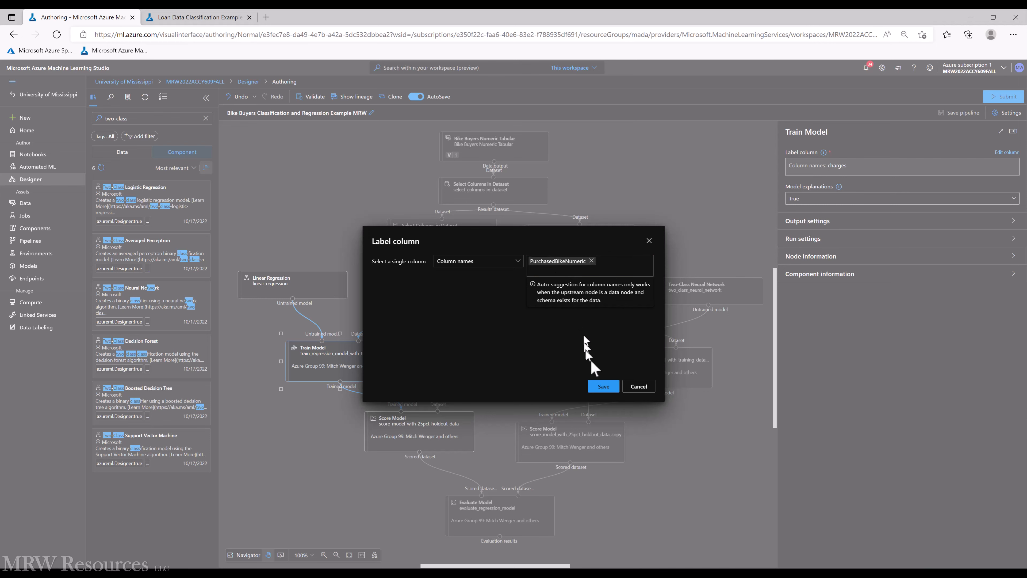
click(603, 387)
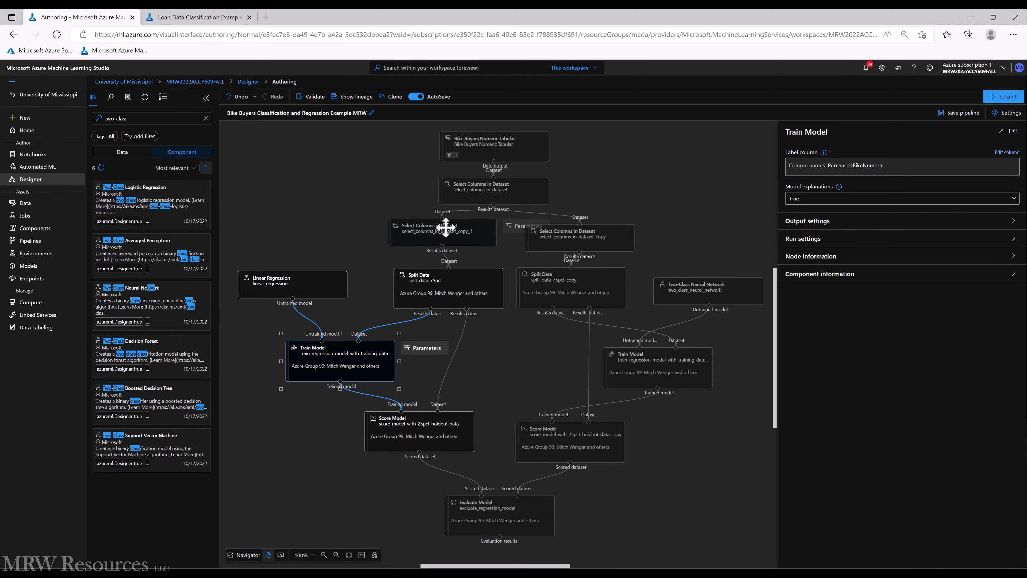
Check the column names in the original Select Columns in Dataset and set the left-hand Train Model's label column to PurchaseBikeNumeric
click(478, 193)
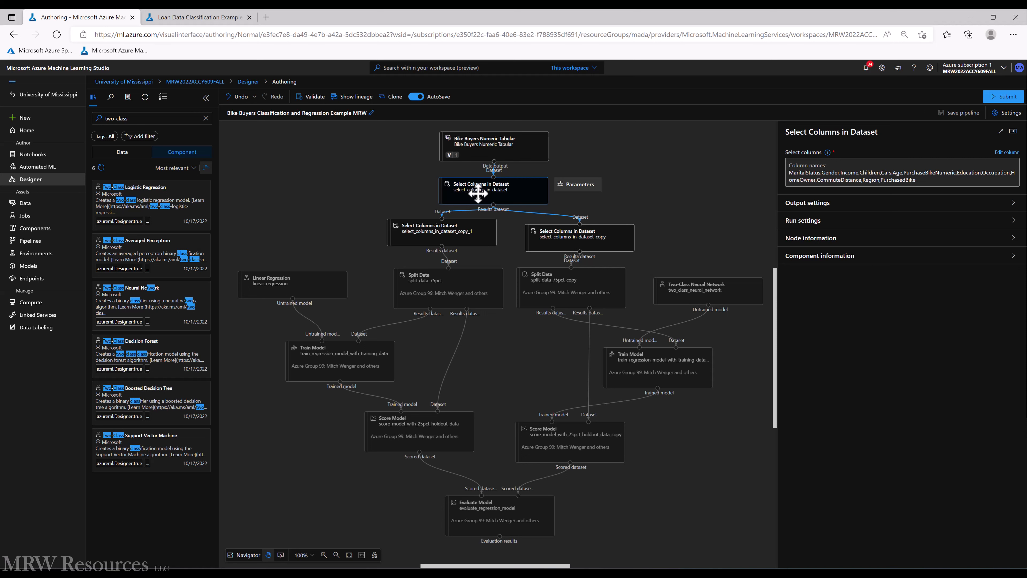
click(324, 371)
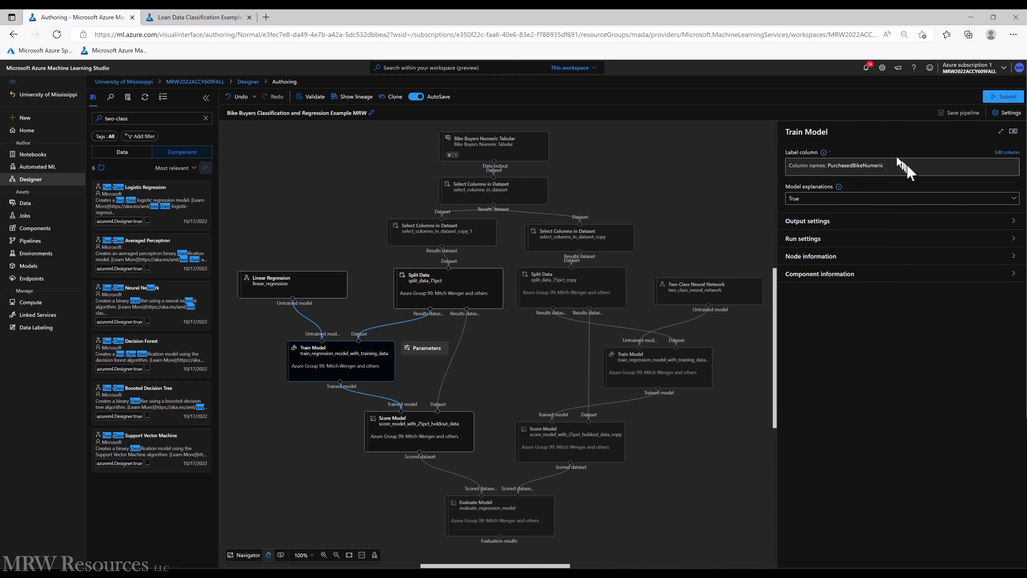
click(1006, 153)
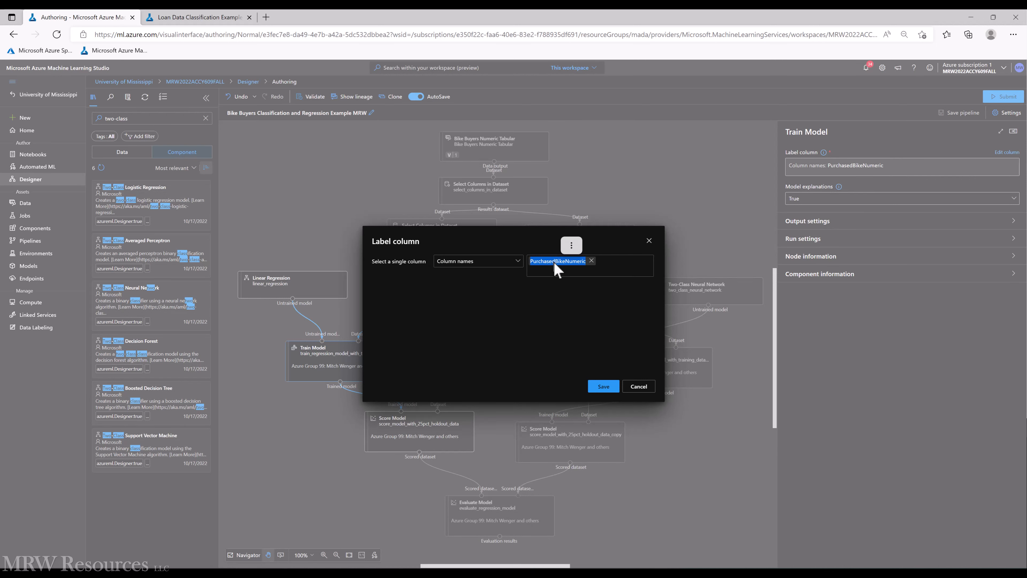
click(591, 260)
click(567, 261)
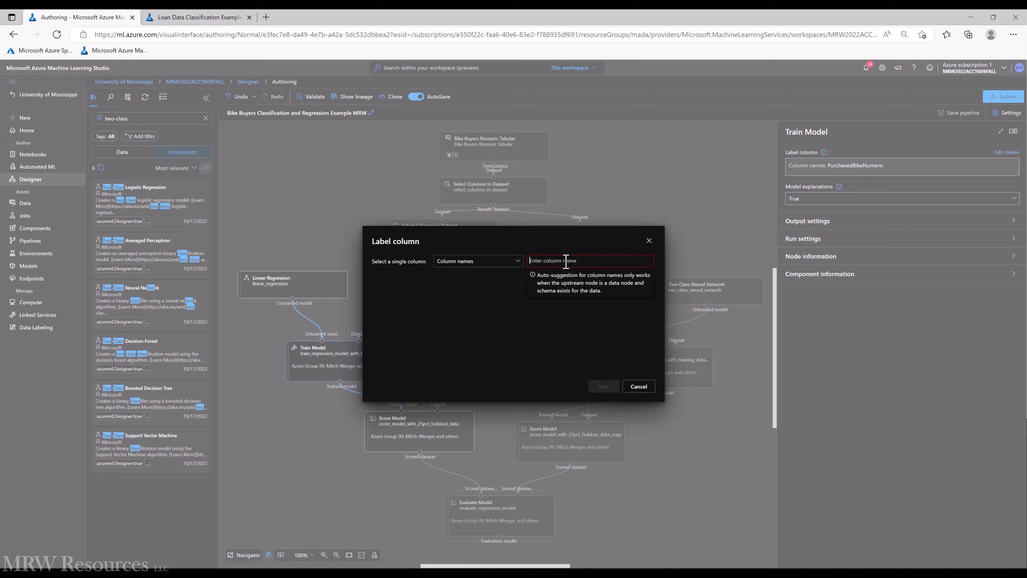
text(PurchaseBikeNumeric)
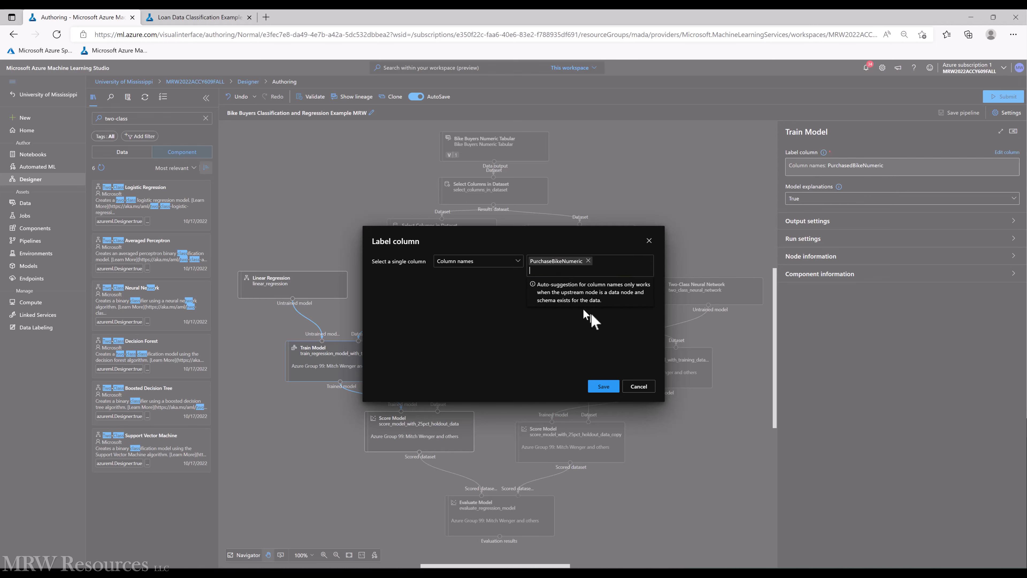
click(604, 386)
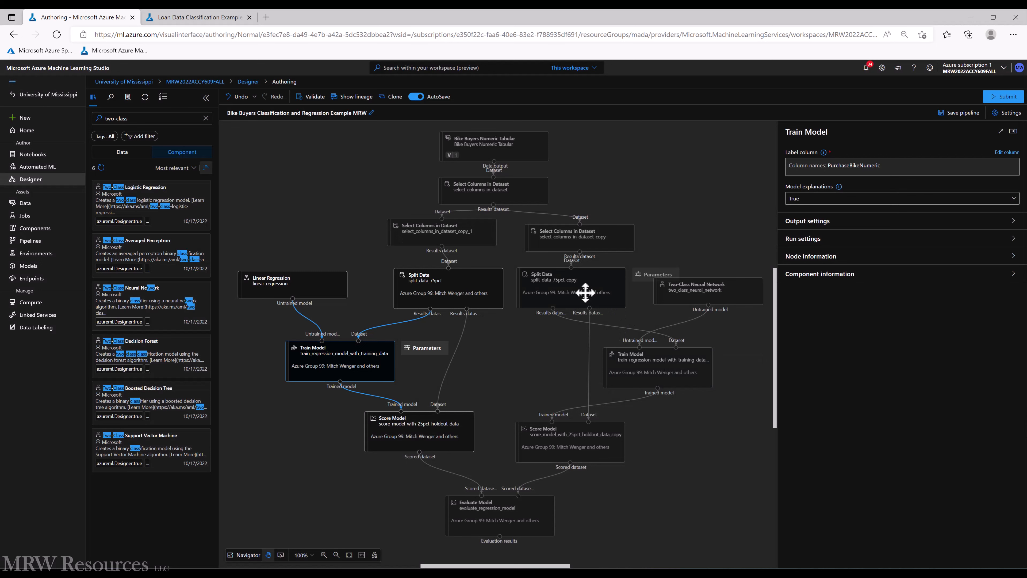
Set the label column of the right-hand Train Model to PurchasedBike and open the left-hand Split Data component's parameters
click(585, 292)
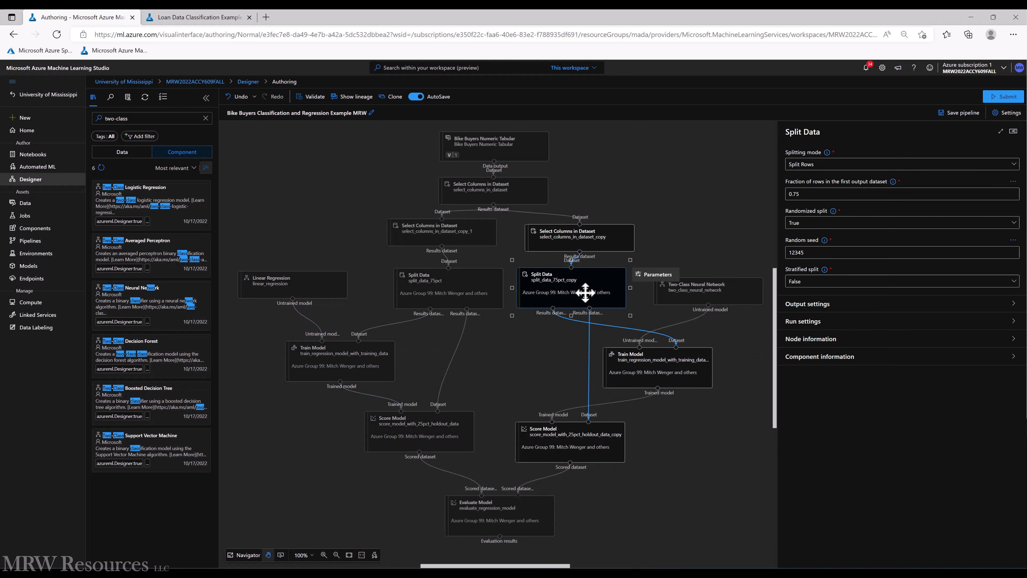
click(650, 374)
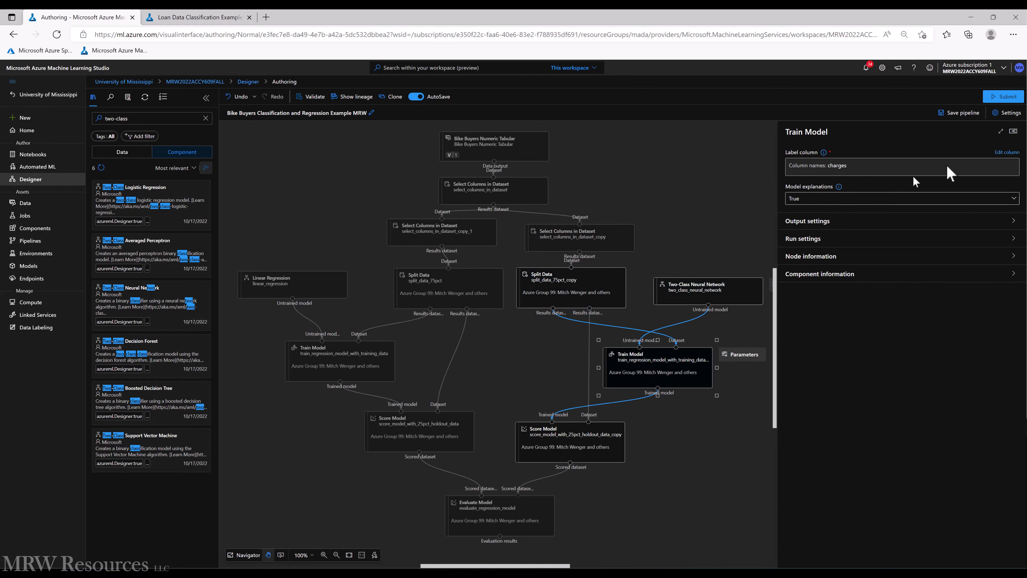
click(1002, 155)
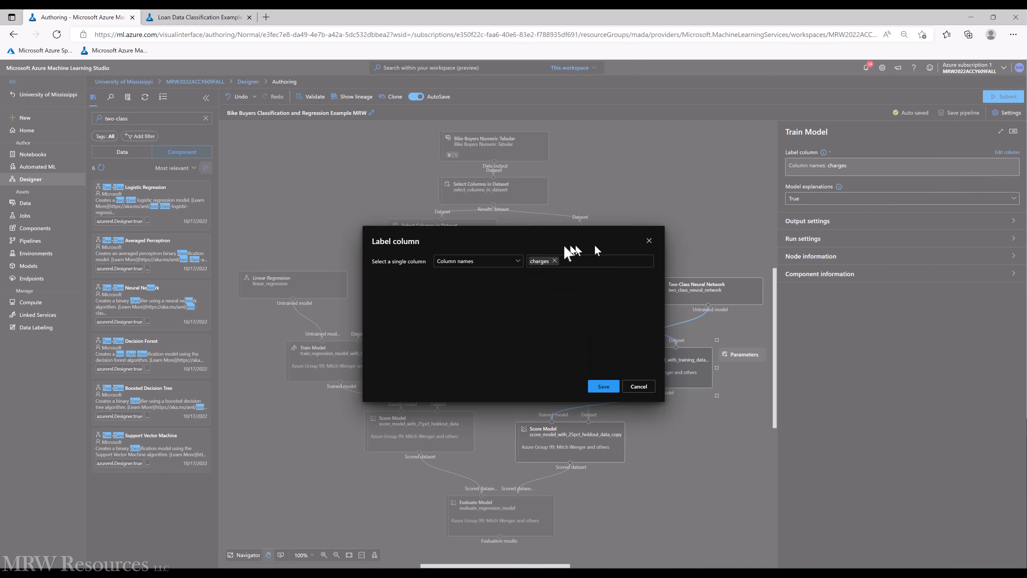
click(550, 261)
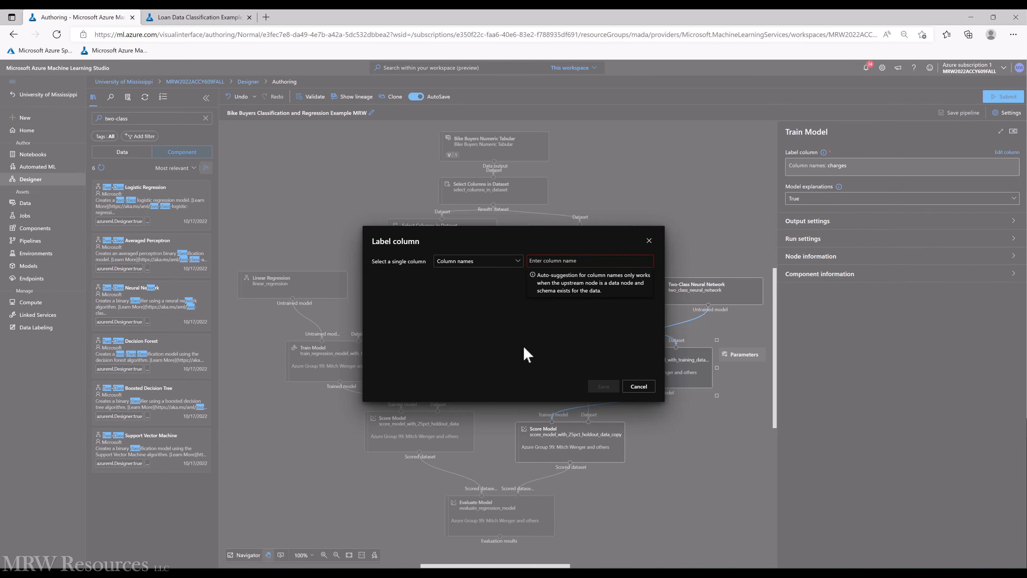
text(PurchasedBike)
key(Return)
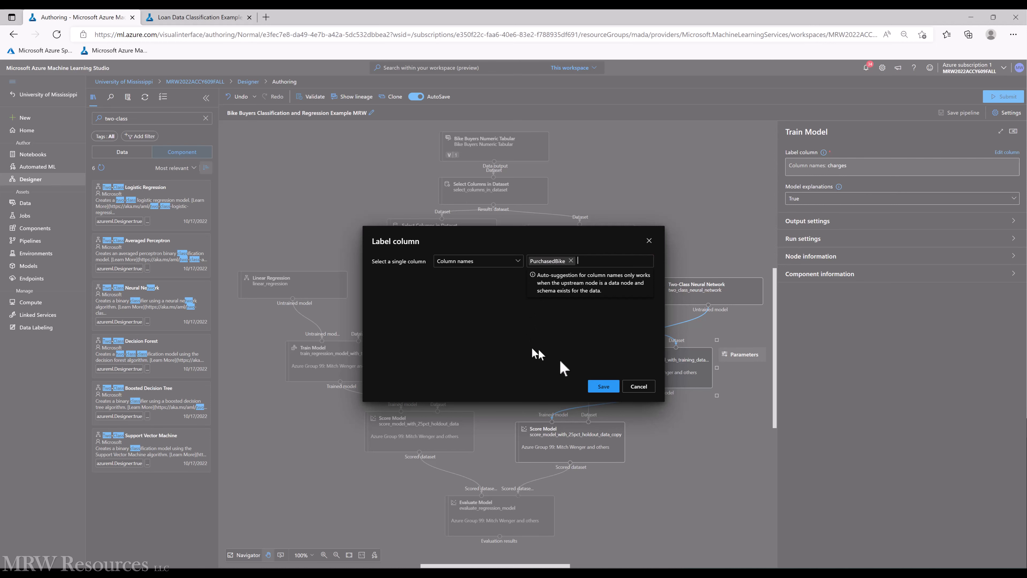
click(603, 387)
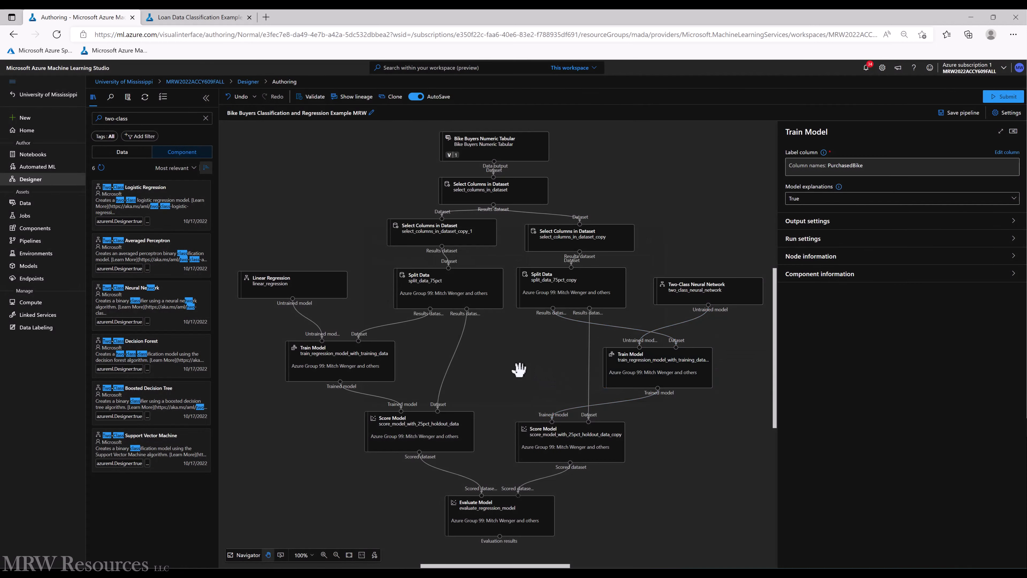
click(477, 292)
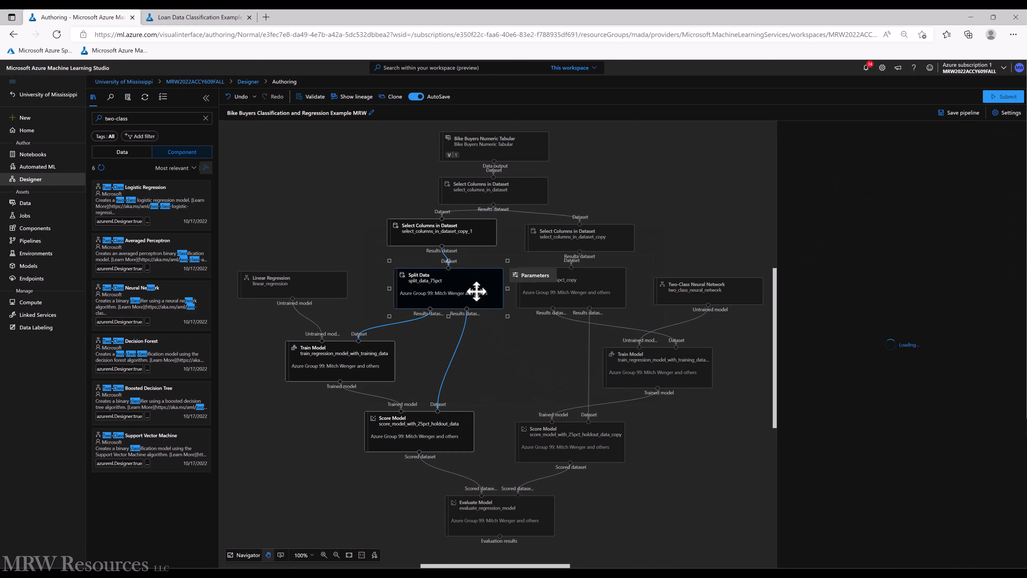
Review the parameters of the right-hand Split Data and the right-hand Score Model
click(568, 290)
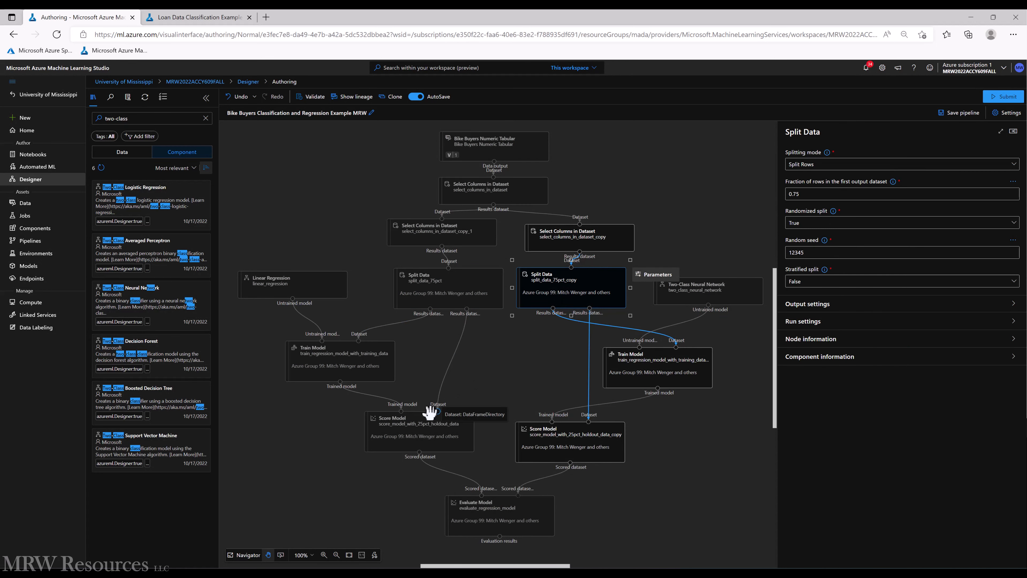
click(534, 429)
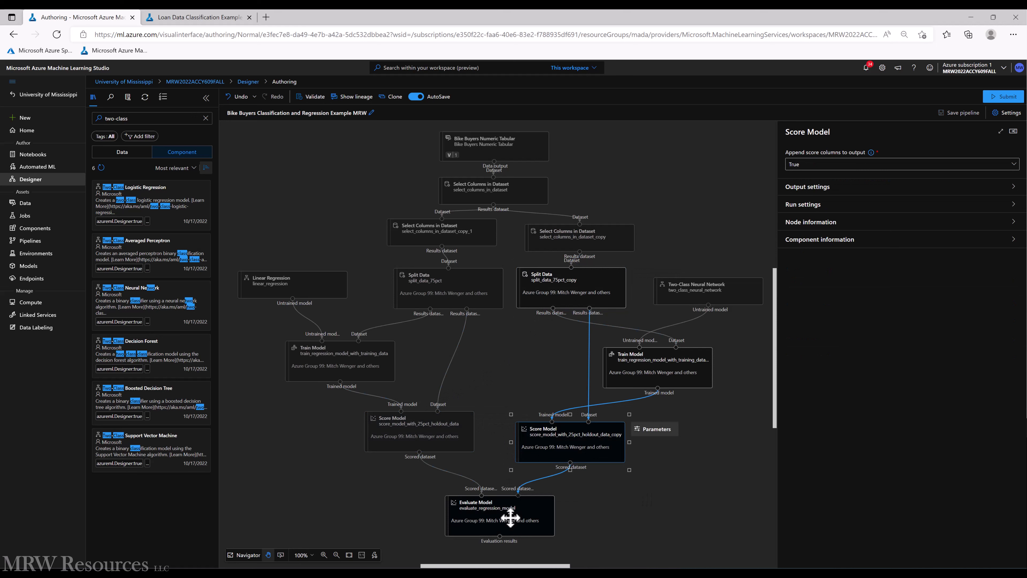
Move Evaluate Model beneath the left-hand Score Model and delete its connection from the right-hand Score Model
drag(510, 518, 441, 514)
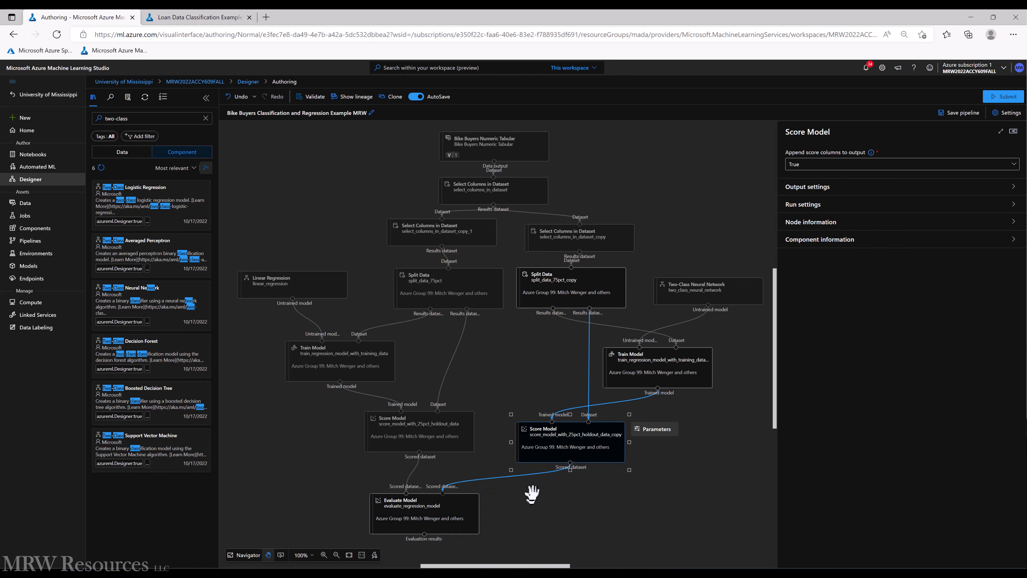
click(520, 476)
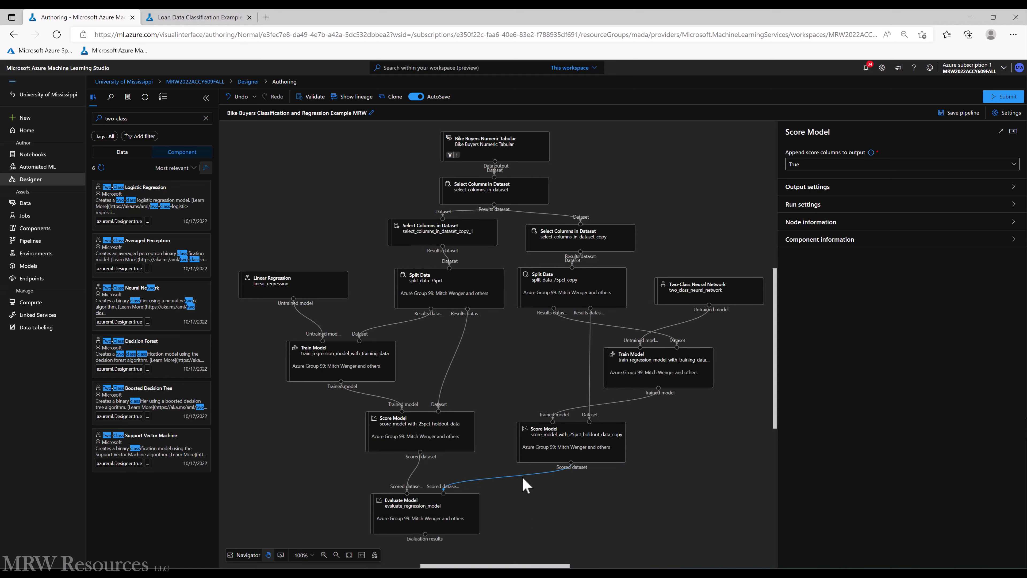
click(521, 478)
key(Delete)
Duplicate Evaluate Model, place the copy beneath the right-hand Score Model and connect that Score Model's scored dataset to its first input
click(462, 509)
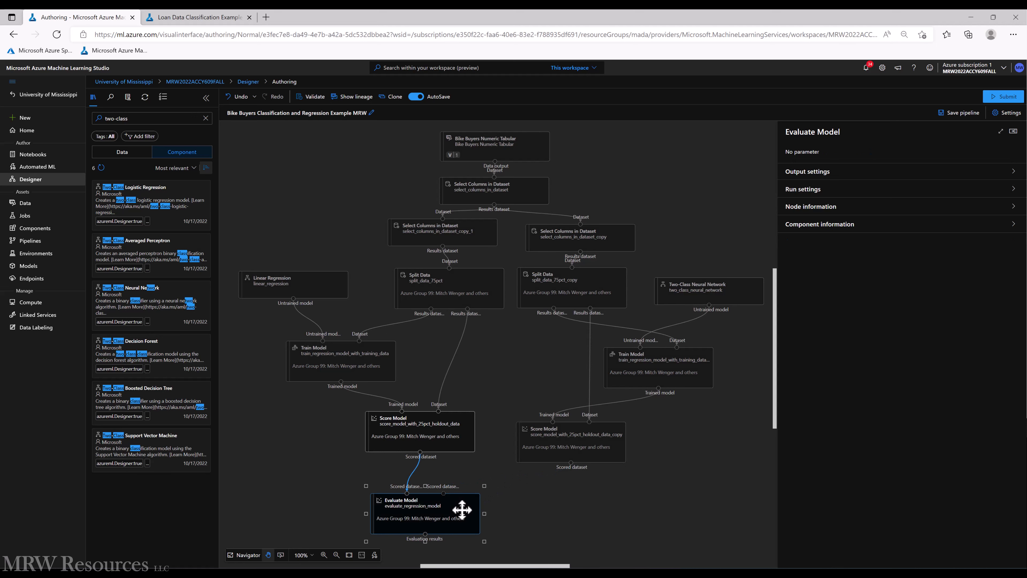
key(ctrl+c)
key(ctrl+v)
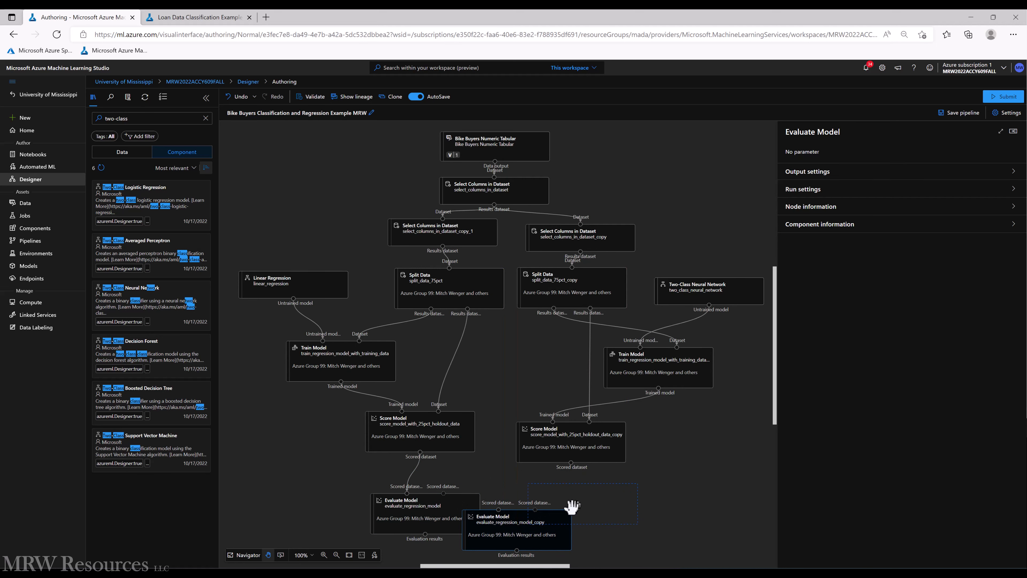
click(562, 512)
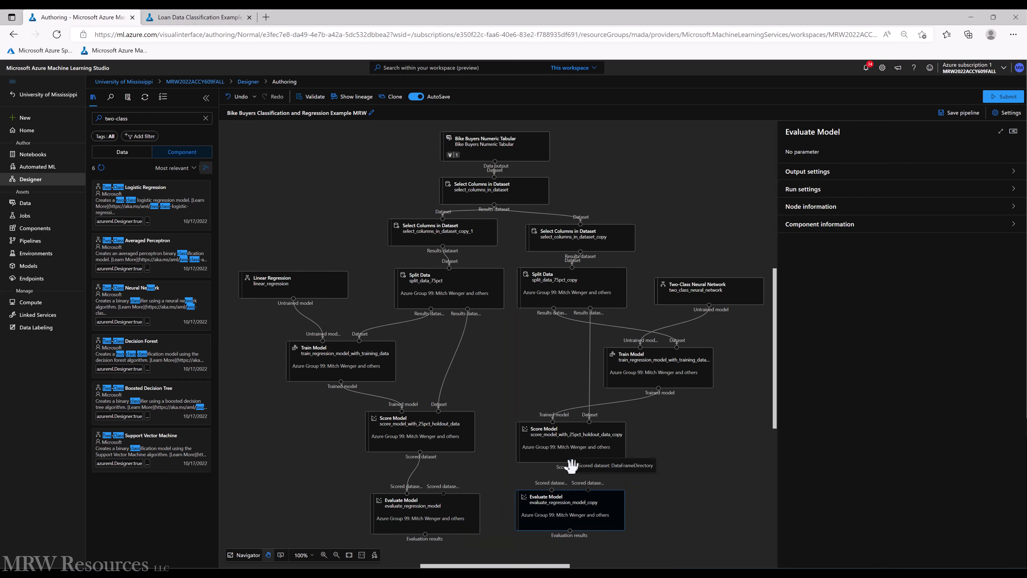
drag(571, 464, 552, 489)
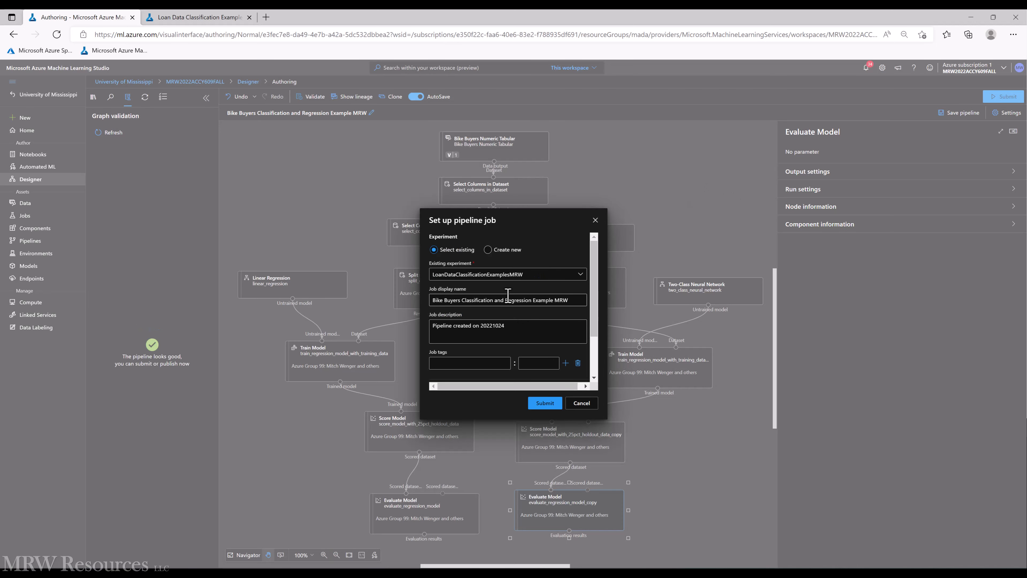
Submit the pipeline job under a new experiment named BikeBuyersClassAndRegressExampleMRW
click(454, 274)
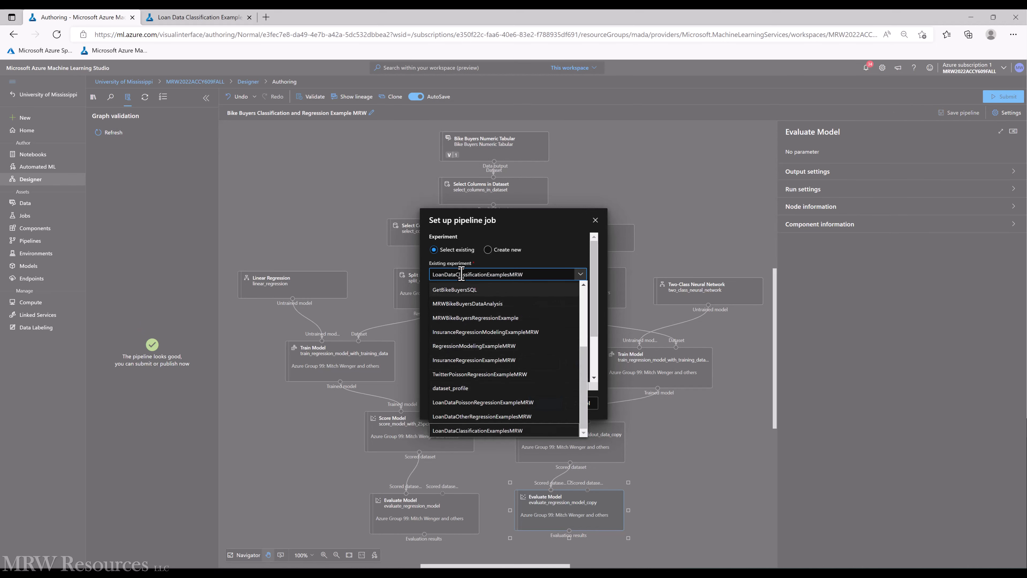
click(488, 249)
click(472, 276)
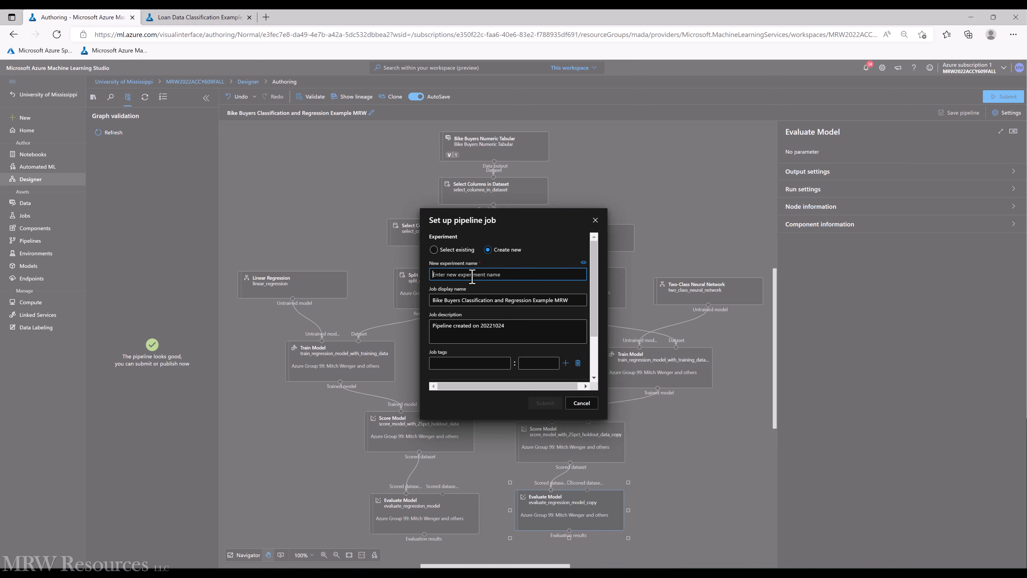
text(BikeBuyersClassAndRegressExampleMRW)
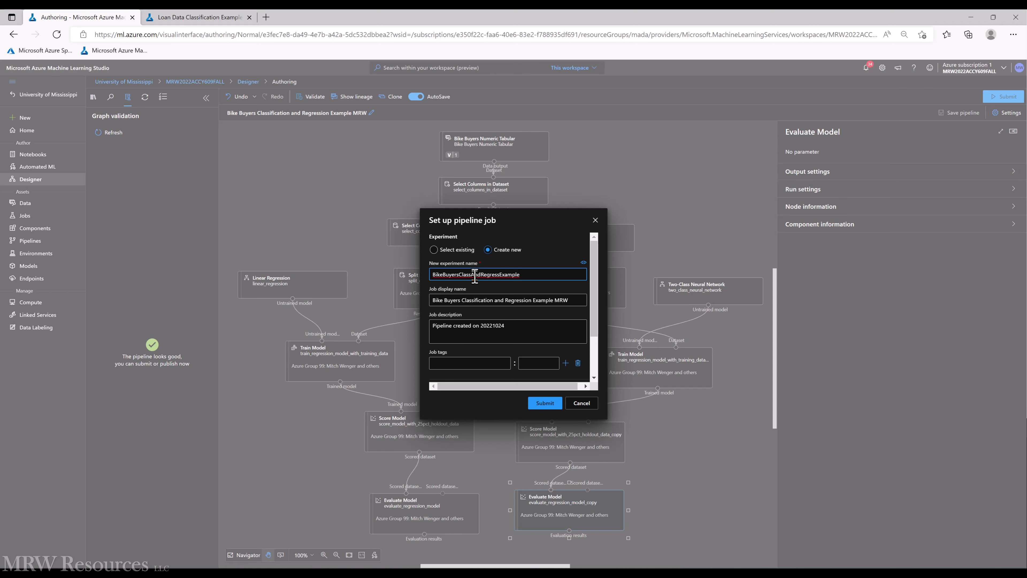
click(544, 403)
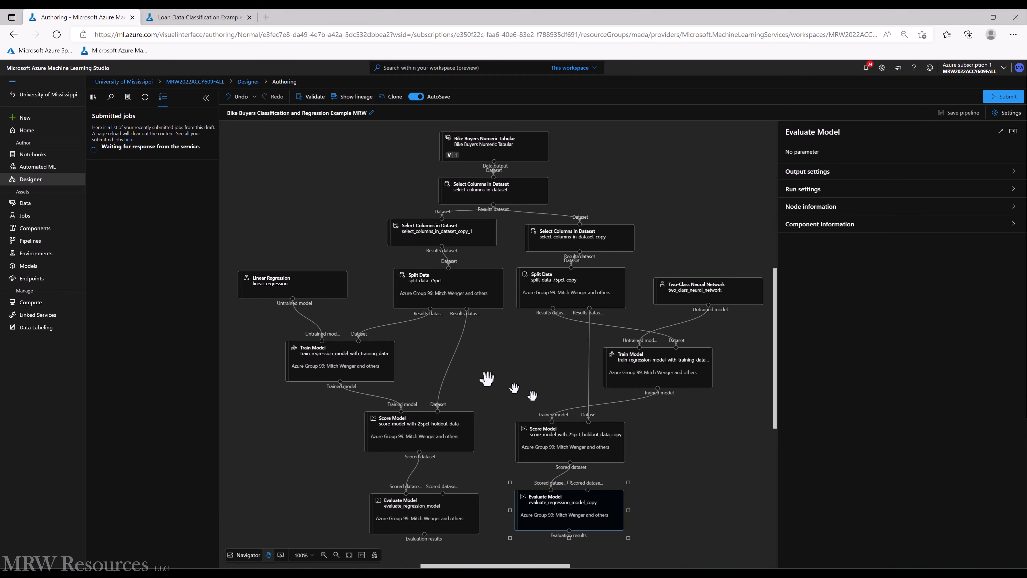
Switch to the other browser tab and open the Bike Buyers Classification and Regression Example MRW job from the jobs list
click(490, 379)
click(170, 17)
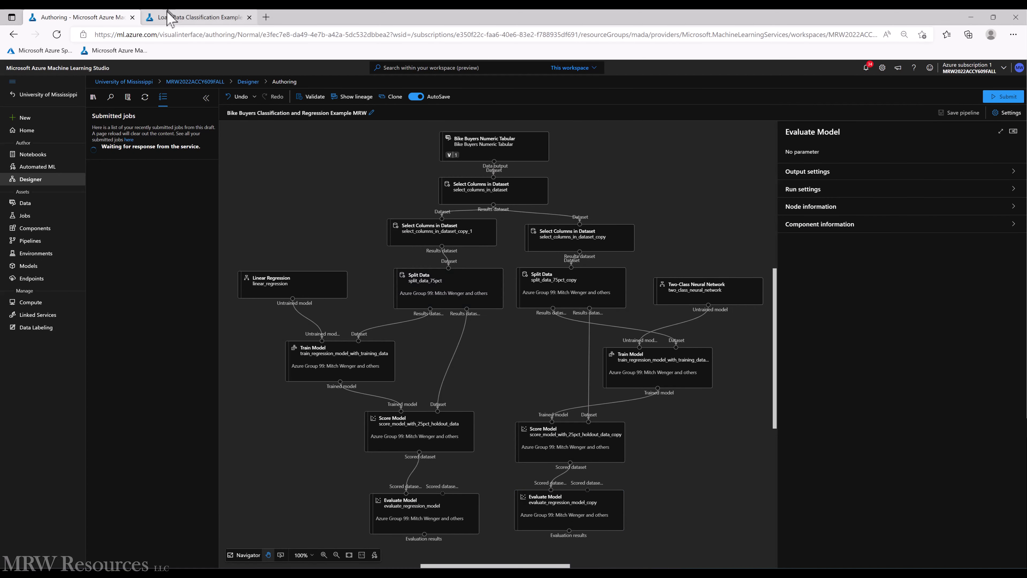
click(24, 217)
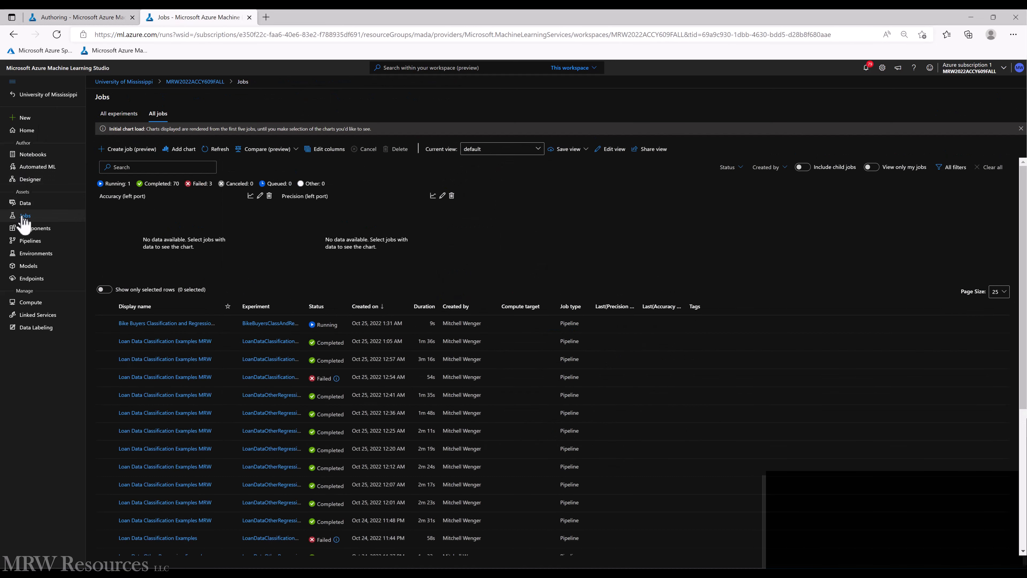
click(162, 322)
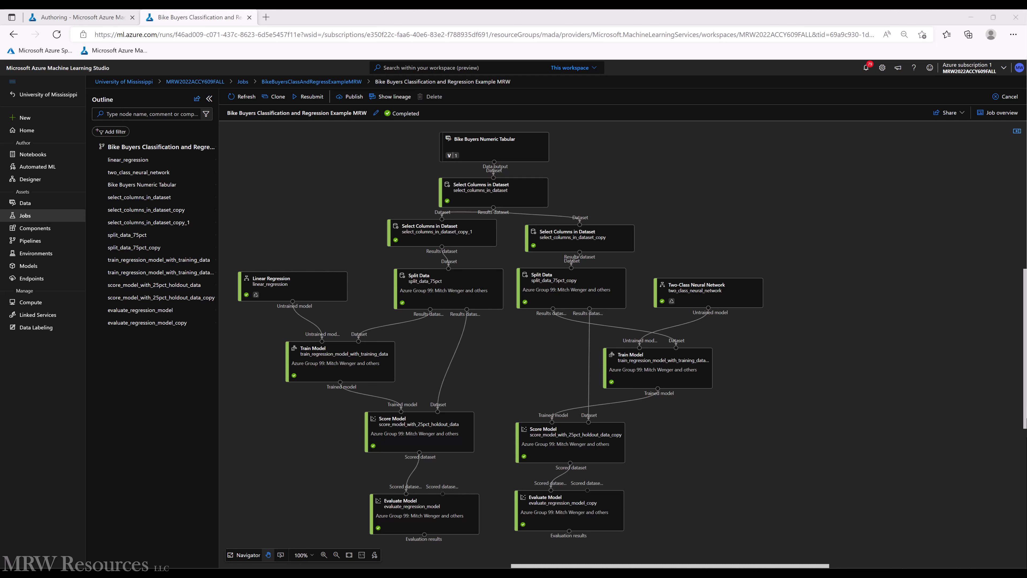
Preview the evaluation results of the right-hand Evaluate Model in full view, examine the curves and metrics, and close the preview
right_click(551, 513)
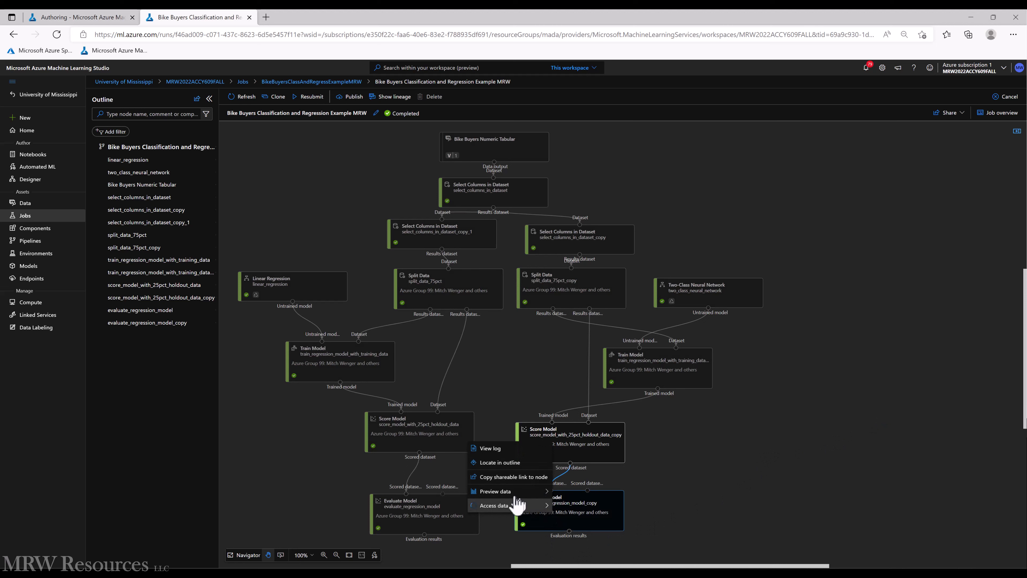
mouse_move(517, 504)
mouse_move(510, 477)
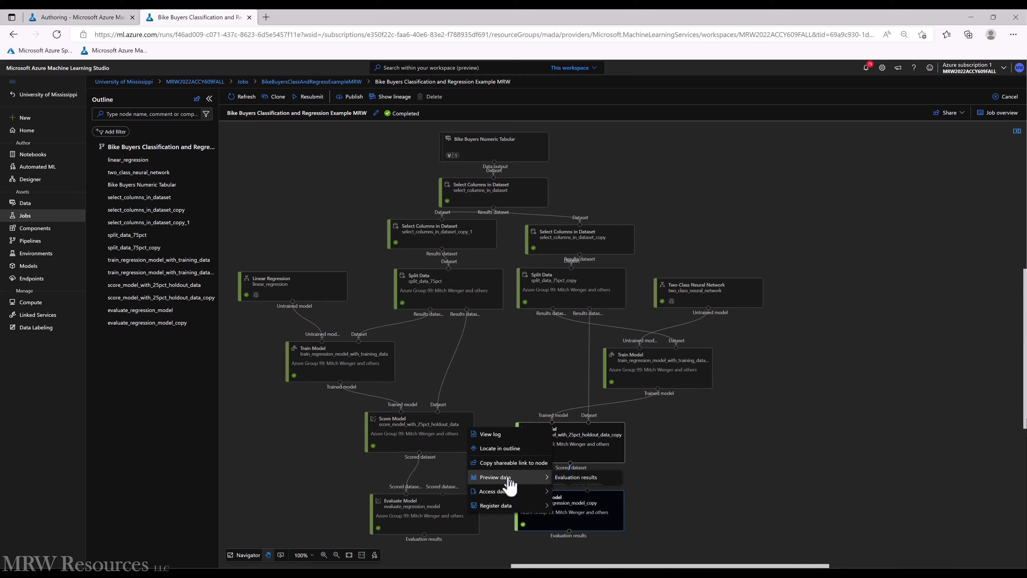
click(575, 478)
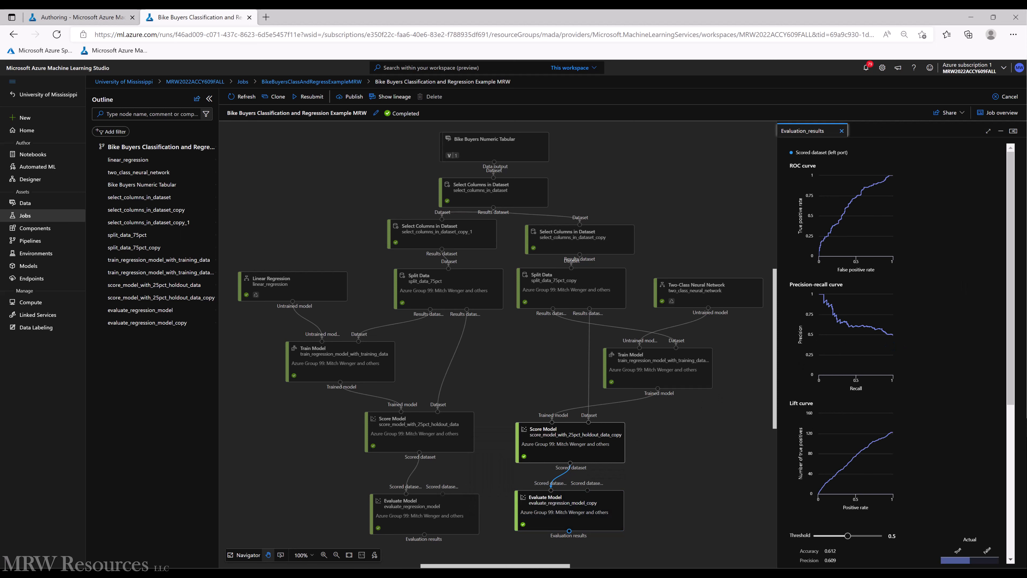
click(987, 131)
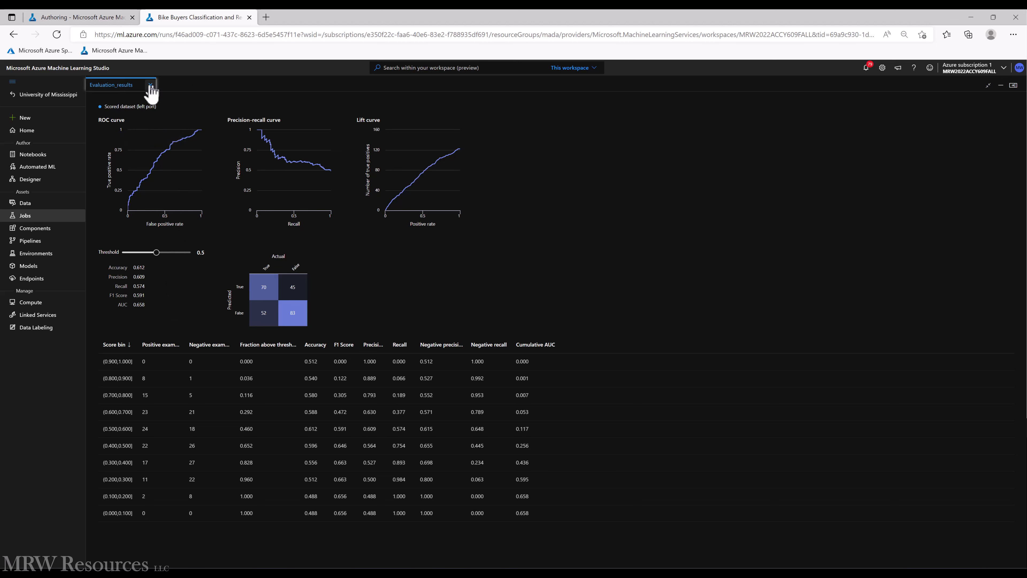
click(150, 85)
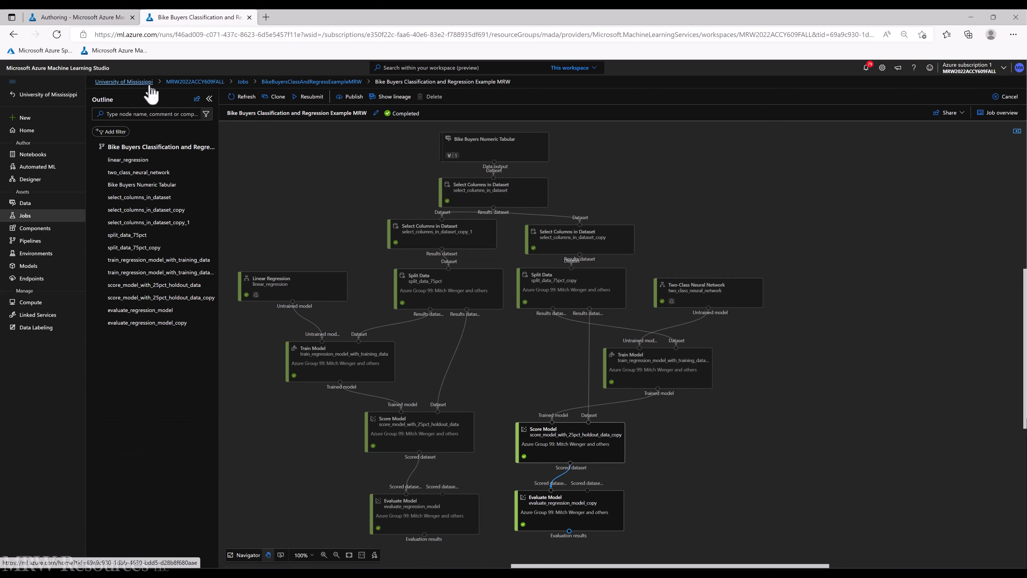
Preview the evaluation results of the left-hand Evaluate Model in full view, examine the regression error metrics, and restore the preview's size
click(419, 520)
right_click(418, 520)
mouse_move(419, 520)
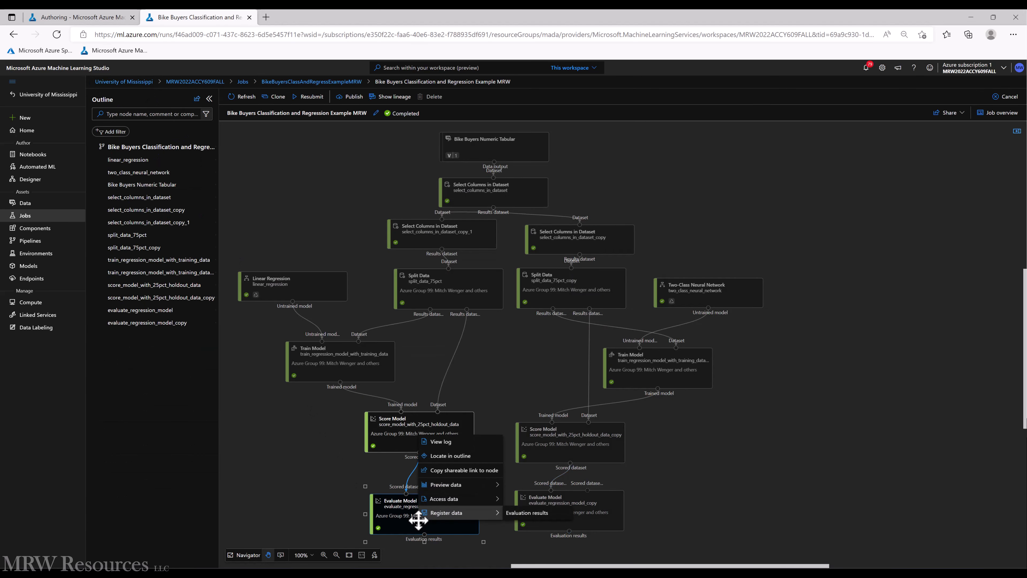
mouse_move(452, 485)
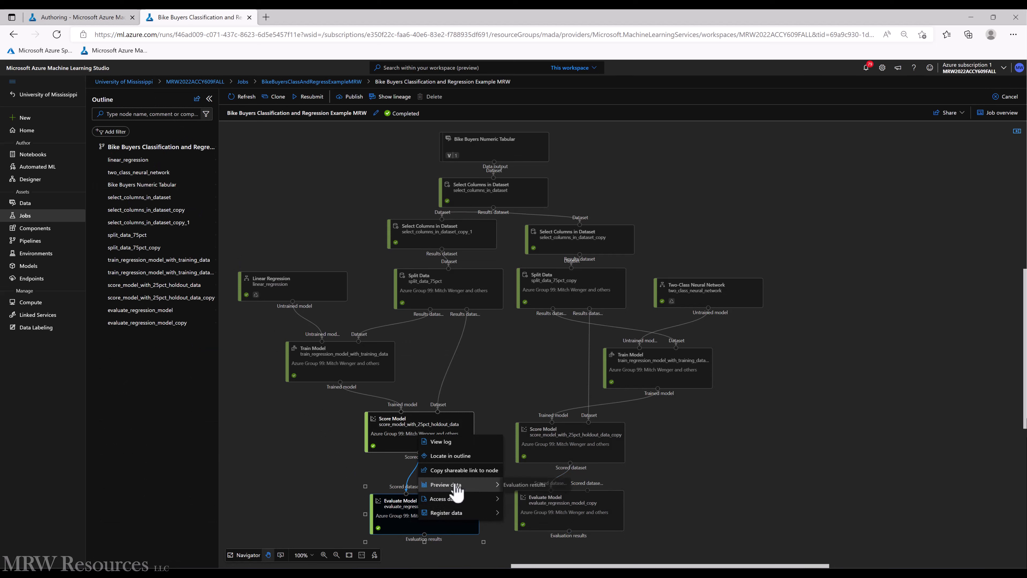
click(527, 486)
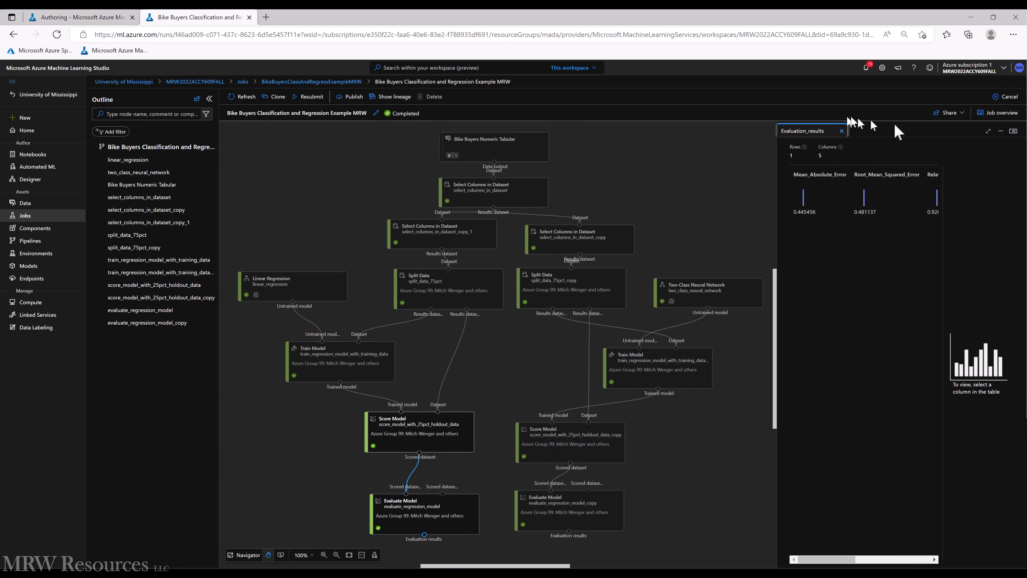
click(988, 132)
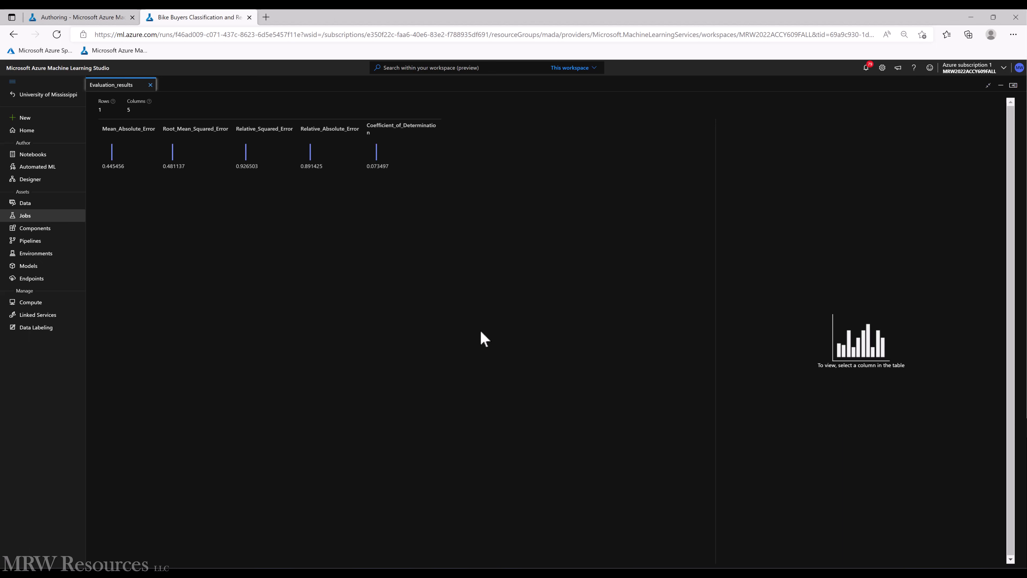
click(988, 86)
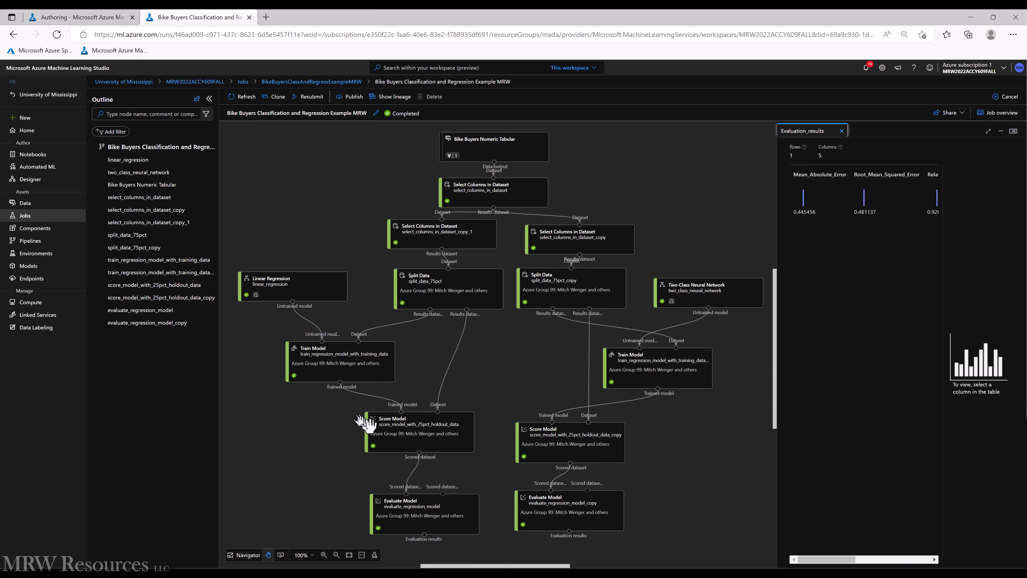
Preview the scored dataset of the left-hand Score Model in full view, compare the scored labels with PurchaseBikeNumeric, and close the previews
mouse_move(380, 435)
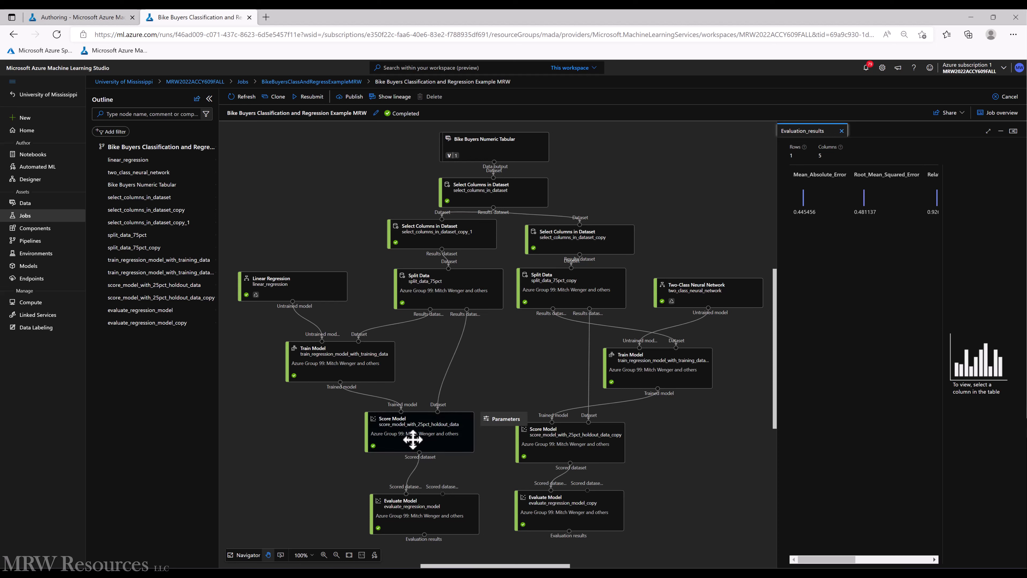
right_click(413, 439)
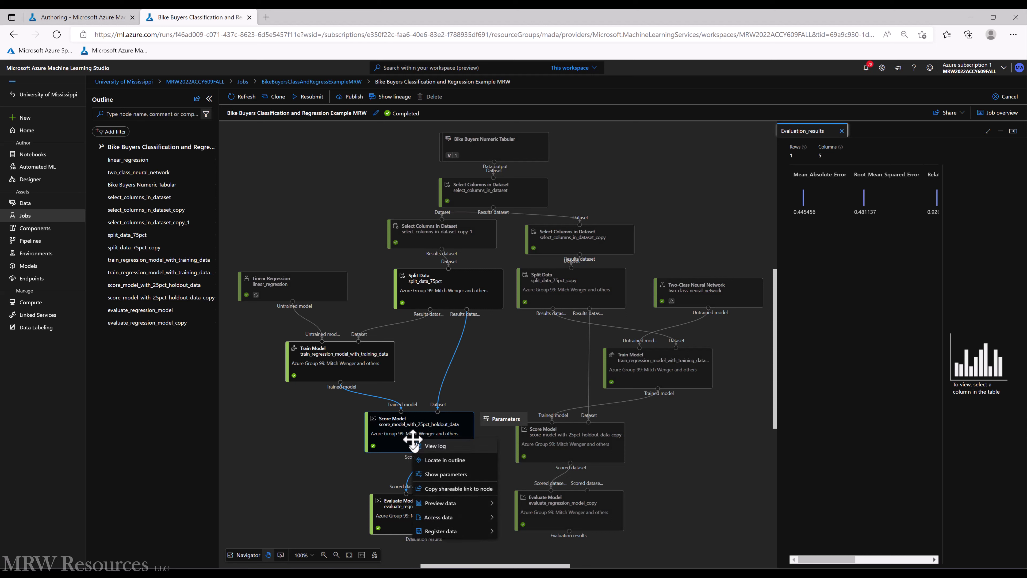
mouse_move(434, 506)
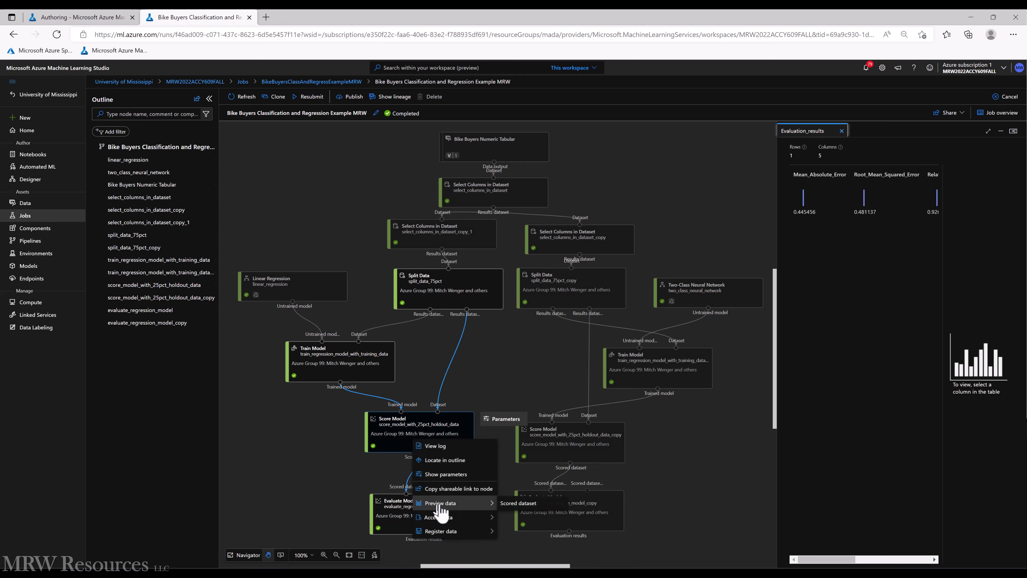
click(518, 504)
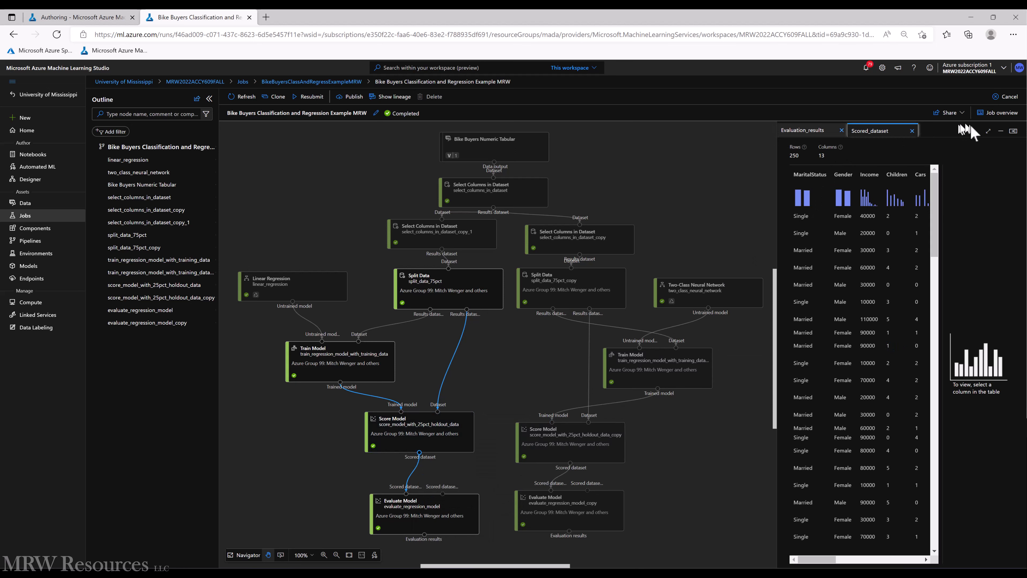
click(988, 132)
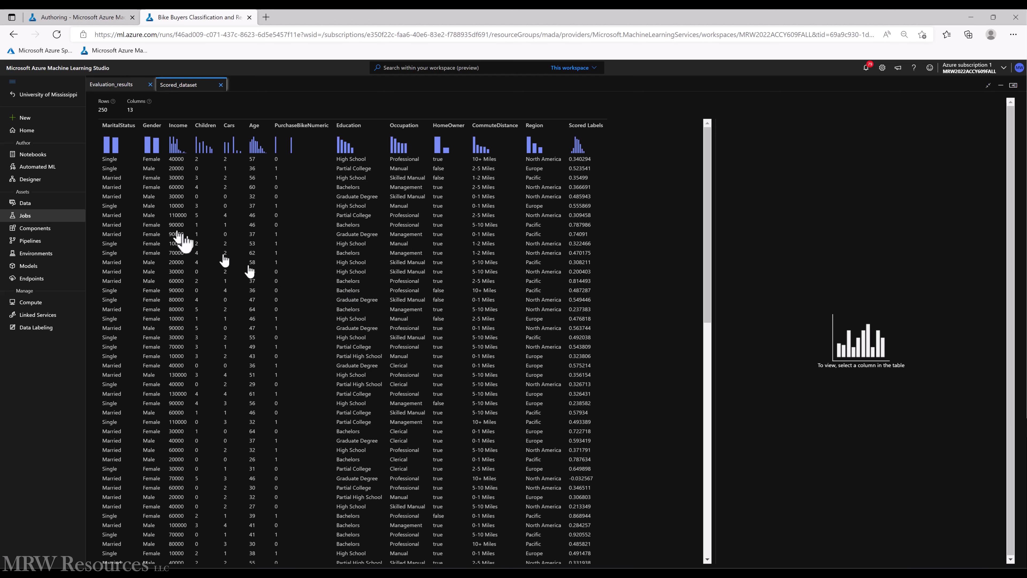
key(Escape)
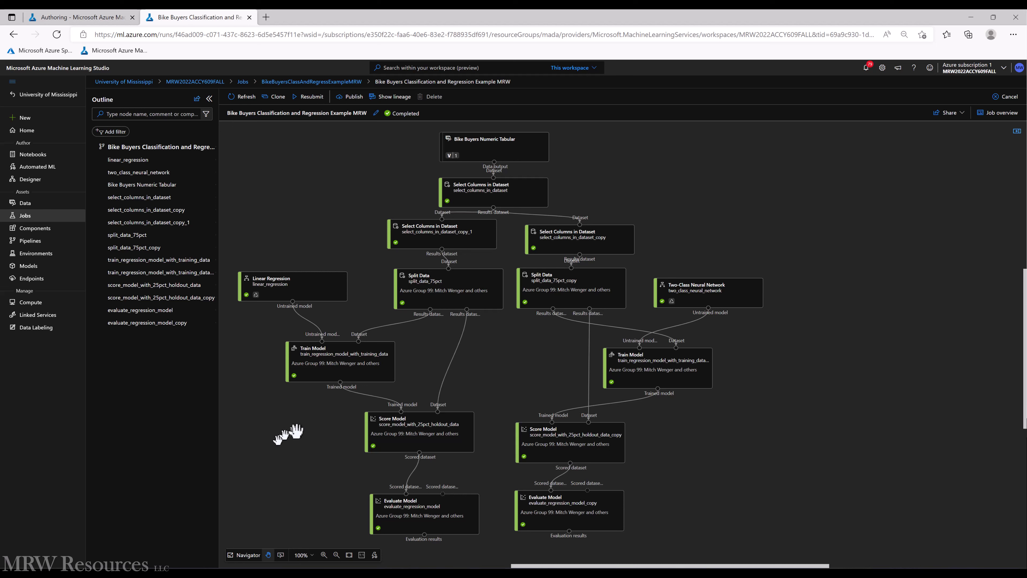
Return to the pipeline authoring tab and search the component library for "csv"
click(380, 429)
click(290, 435)
click(109, 17)
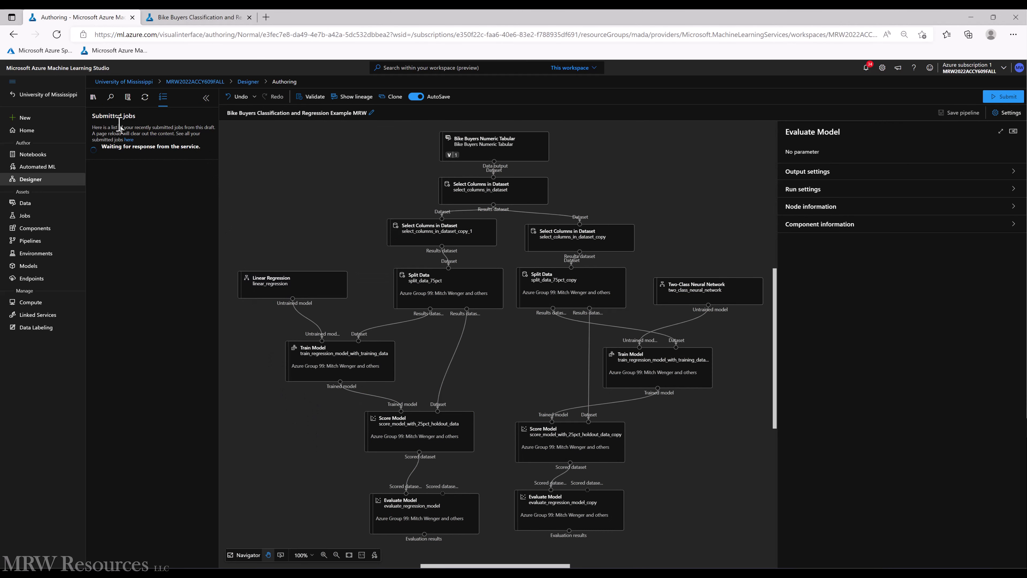
click(93, 97)
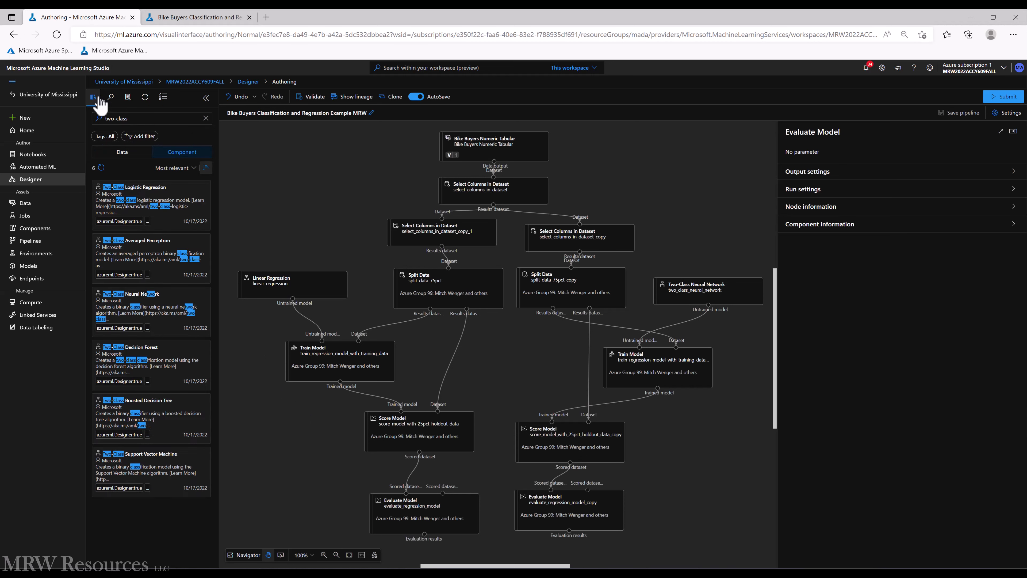
triple_click(138, 119)
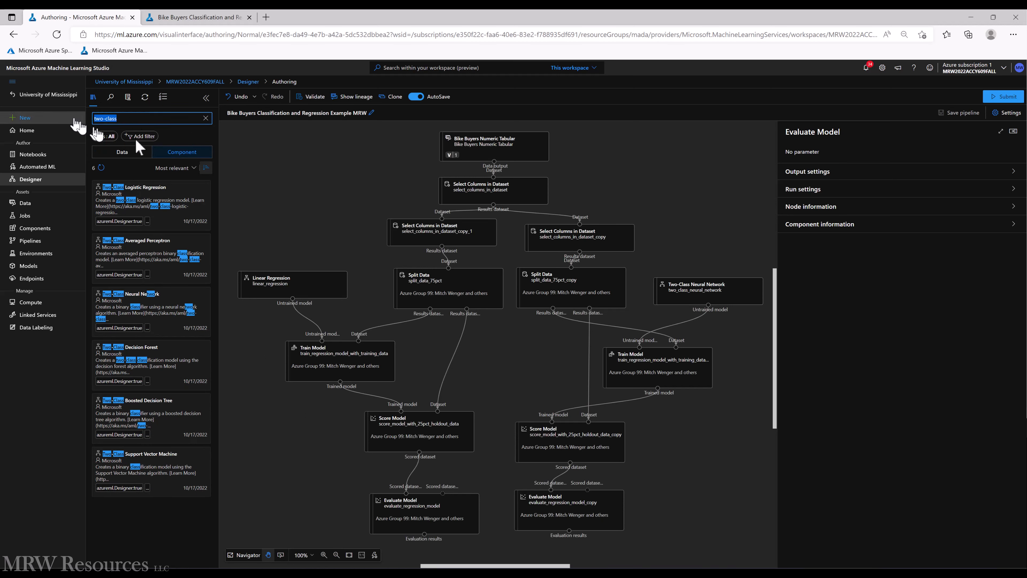
text(csv)
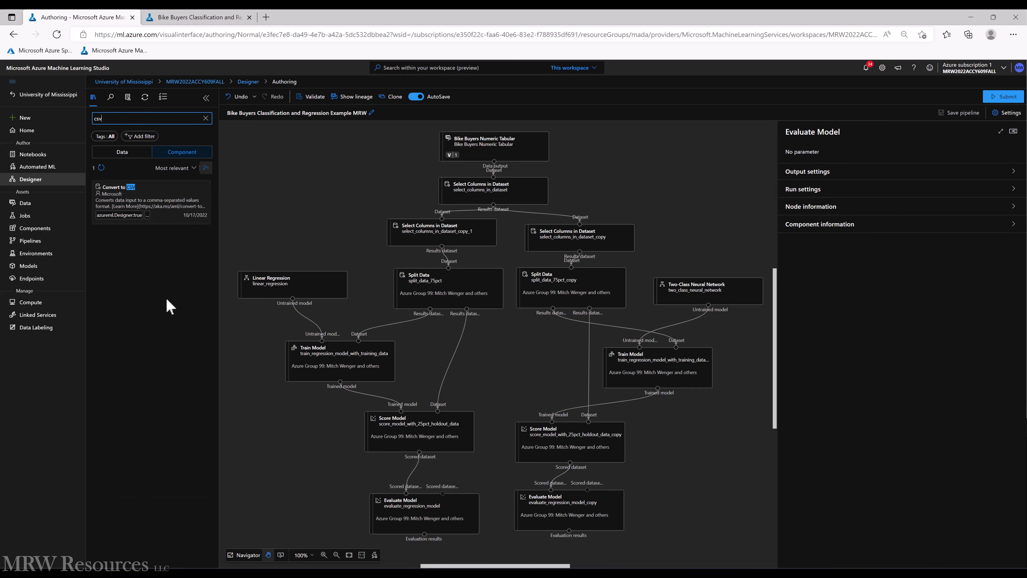
Add a Convert to CSV component beside the regression branch's Evaluate Model and connect that branch's Score Model output to its input
click(131, 191)
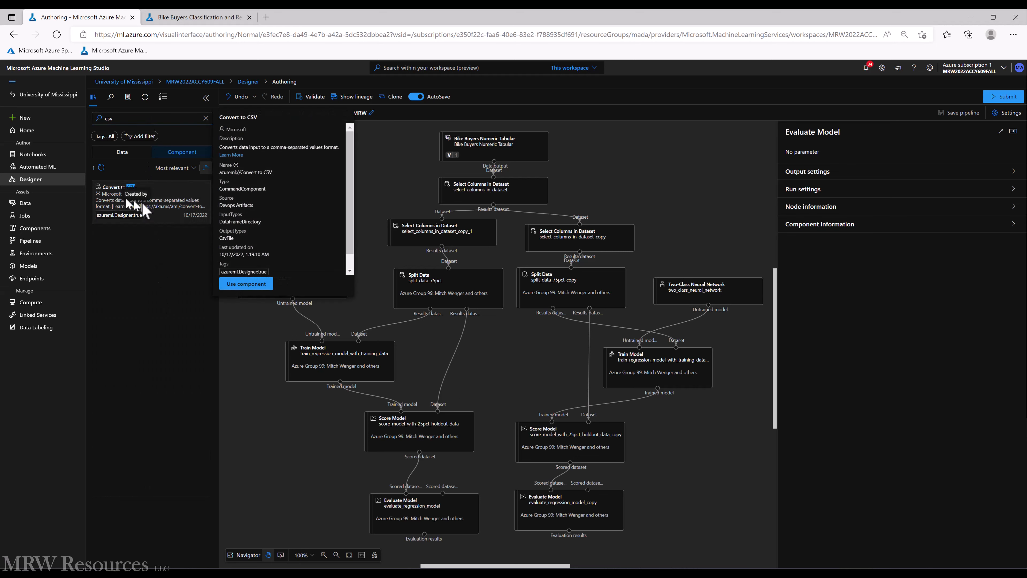
drag(113, 206, 298, 494)
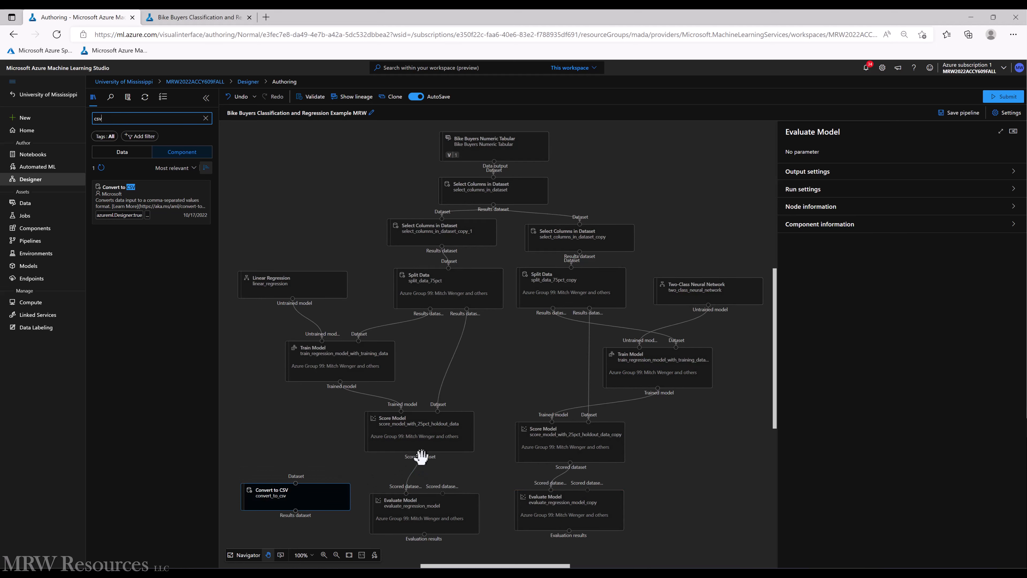
drag(420, 456, 292, 476)
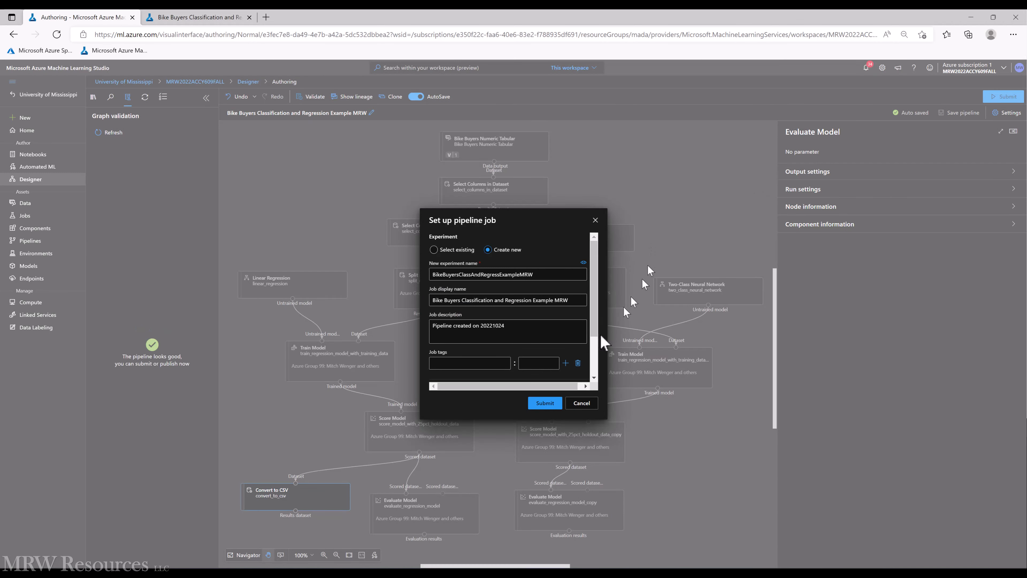
Submit the pipeline job as new experiment BikeBuyersClassAndRegressExampleMRW and open its newest run from the jobs list in the other browser tab
click(544, 403)
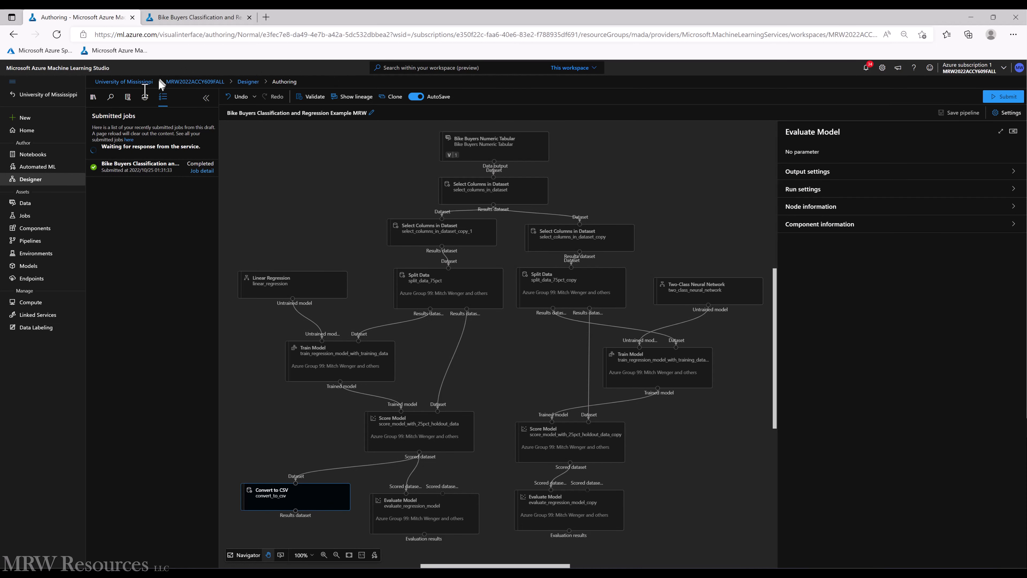
click(210, 17)
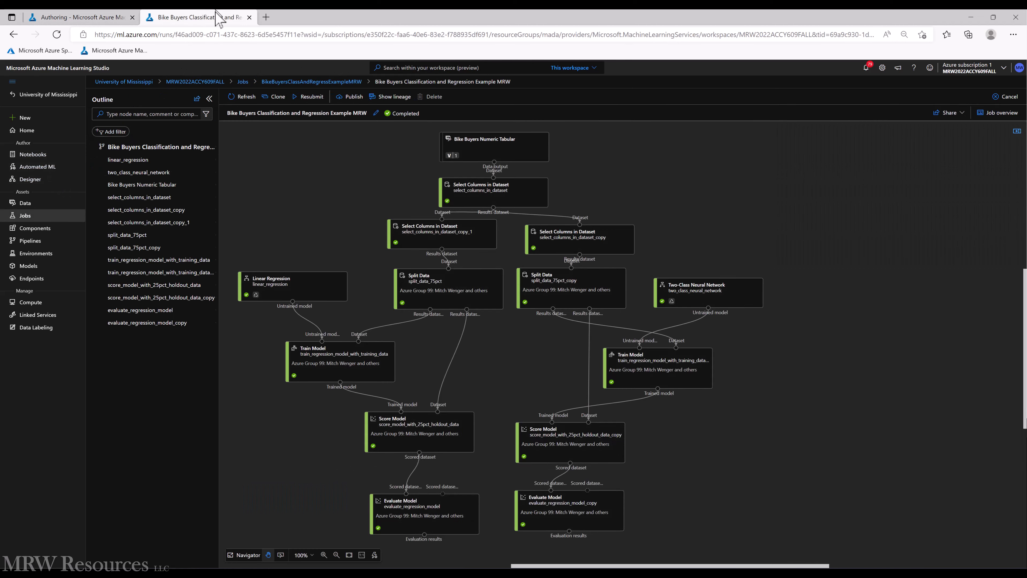
click(39, 215)
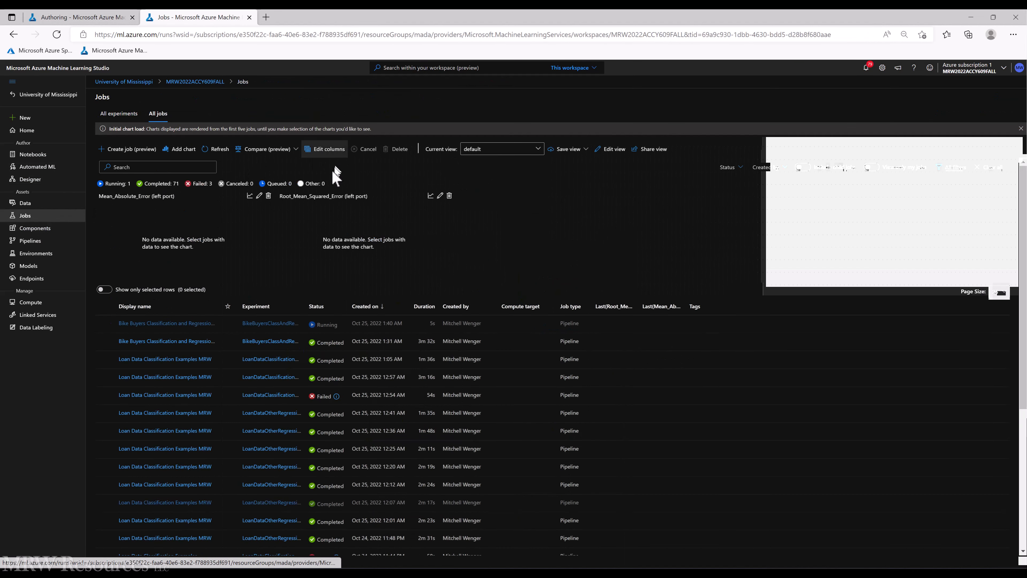
click(160, 323)
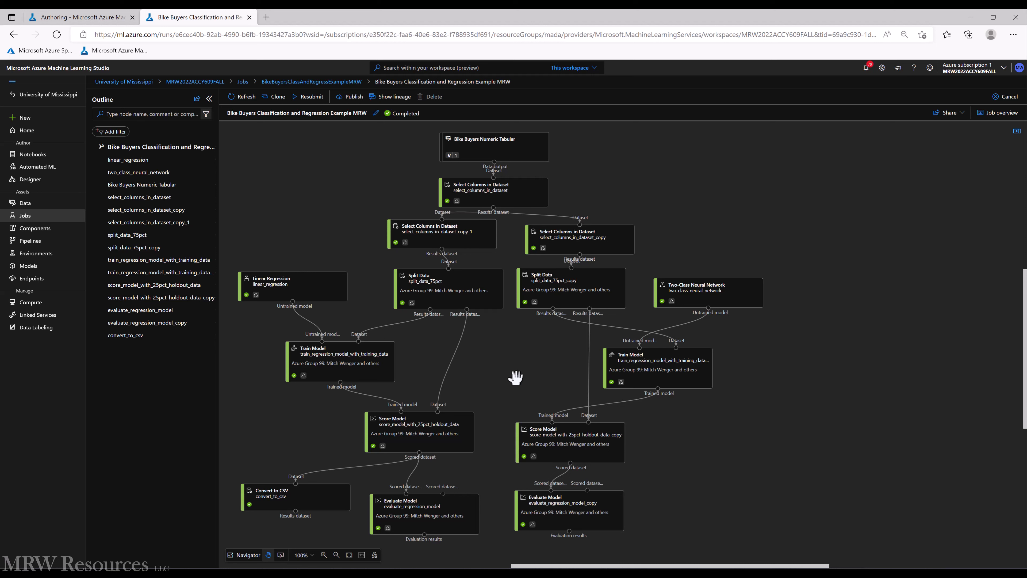
Preview the Convert to CSV results dataset and access its storage location in the Azure portal
click(296, 513)
click(299, 518)
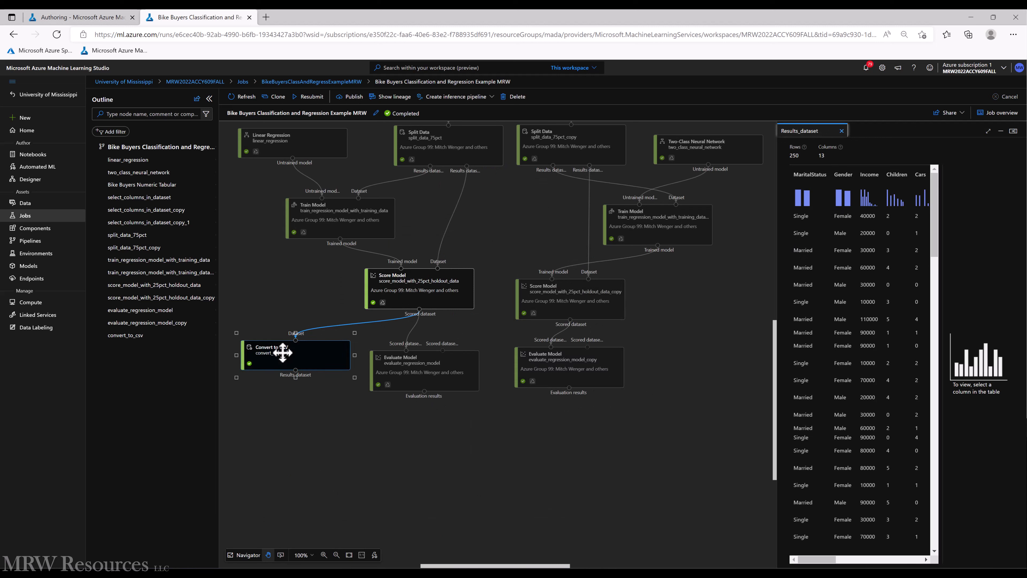
right_click(283, 352)
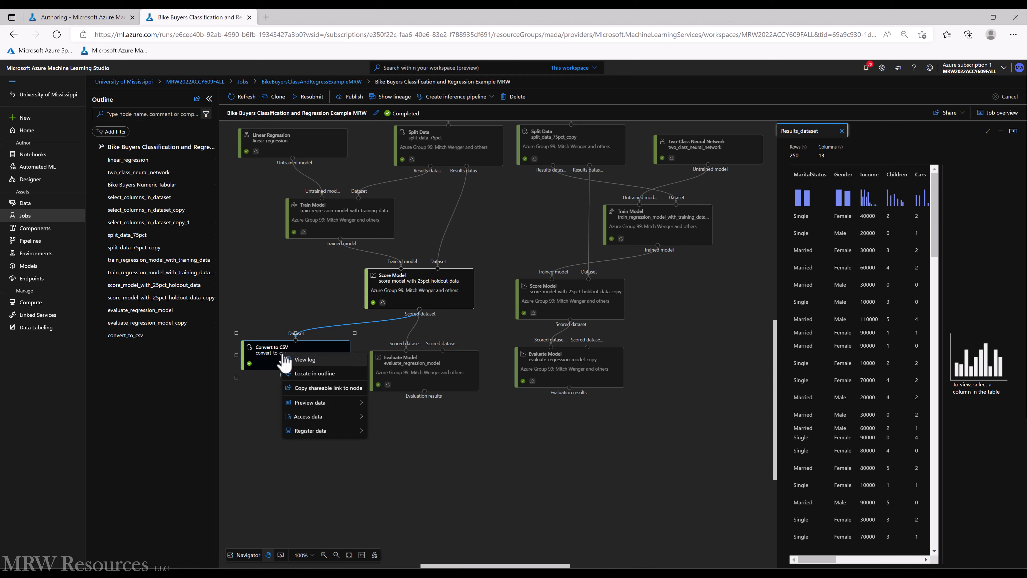
mouse_move(312, 419)
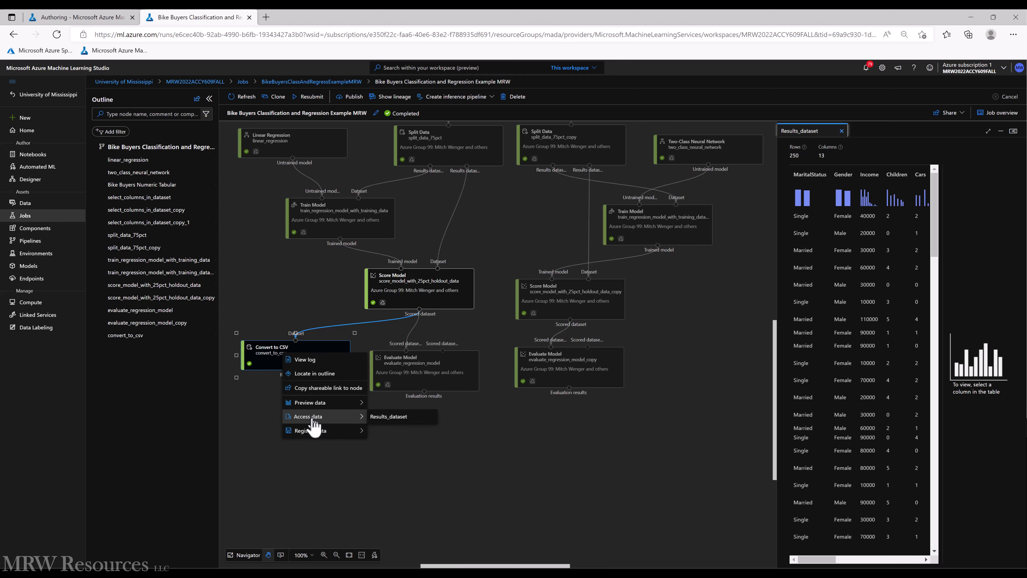
click(387, 421)
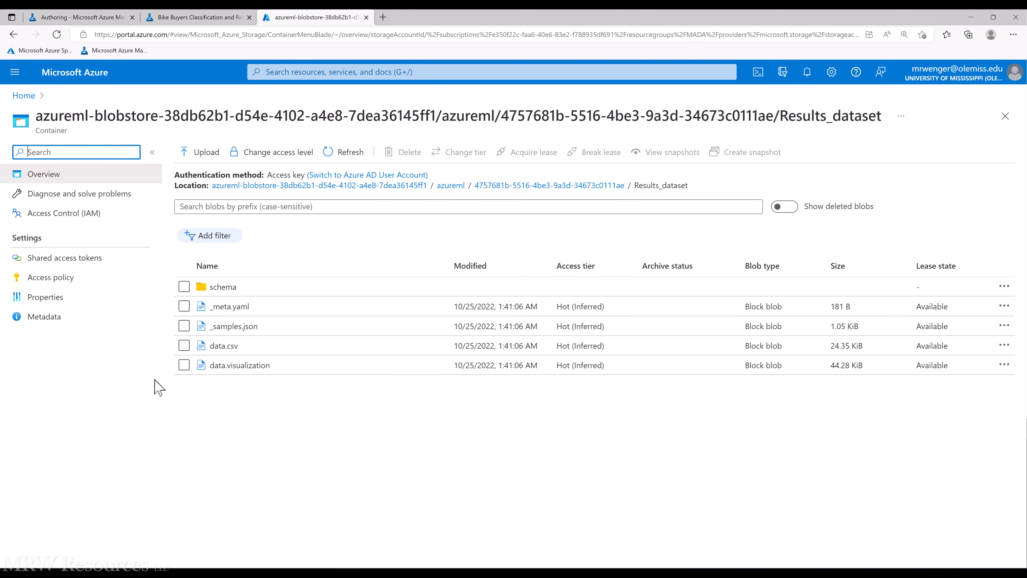
Download data.csv from the Results_dataset container and open the file in Excel
click(184, 345)
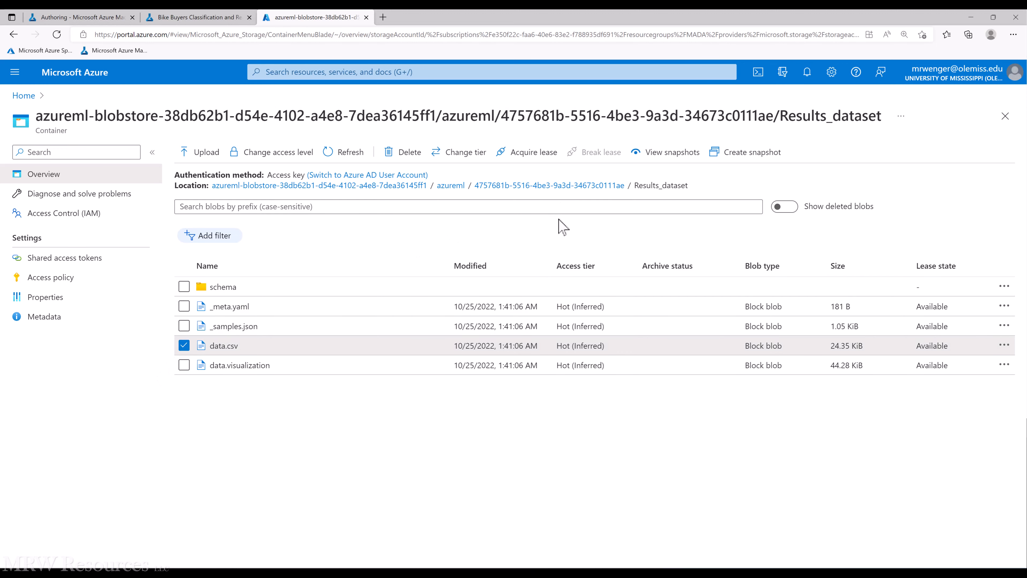
click(1004, 345)
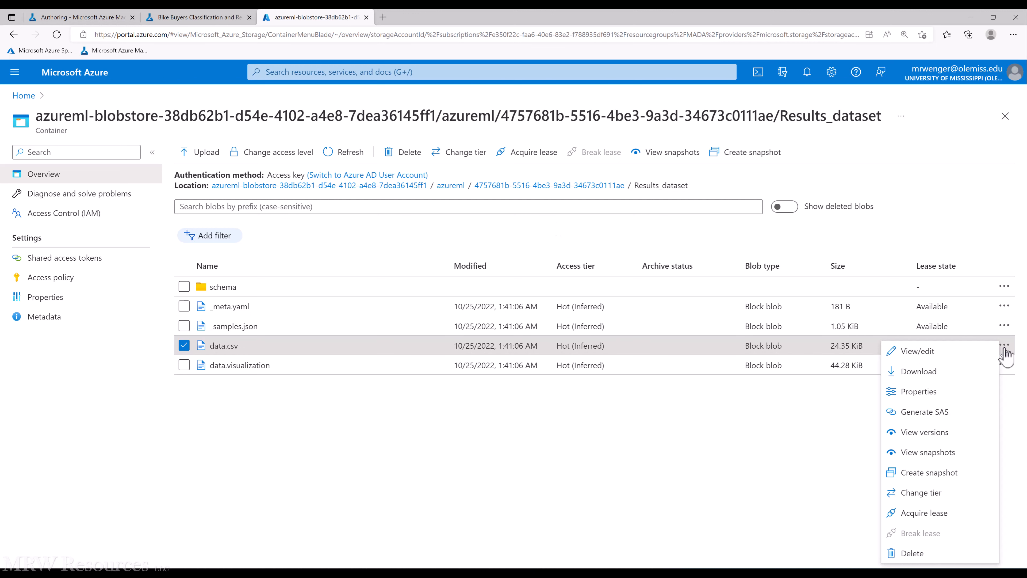
click(907, 374)
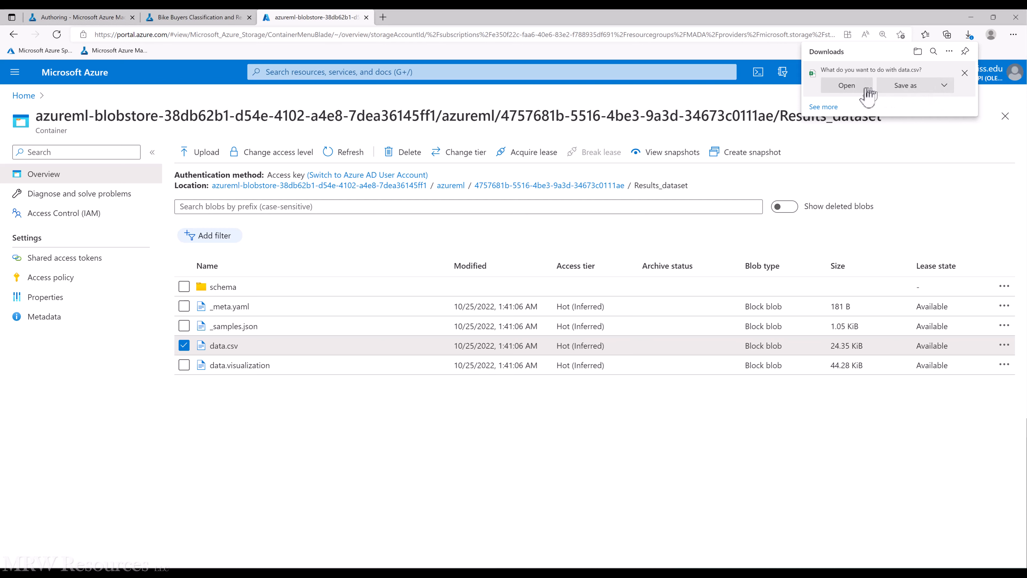
click(846, 86)
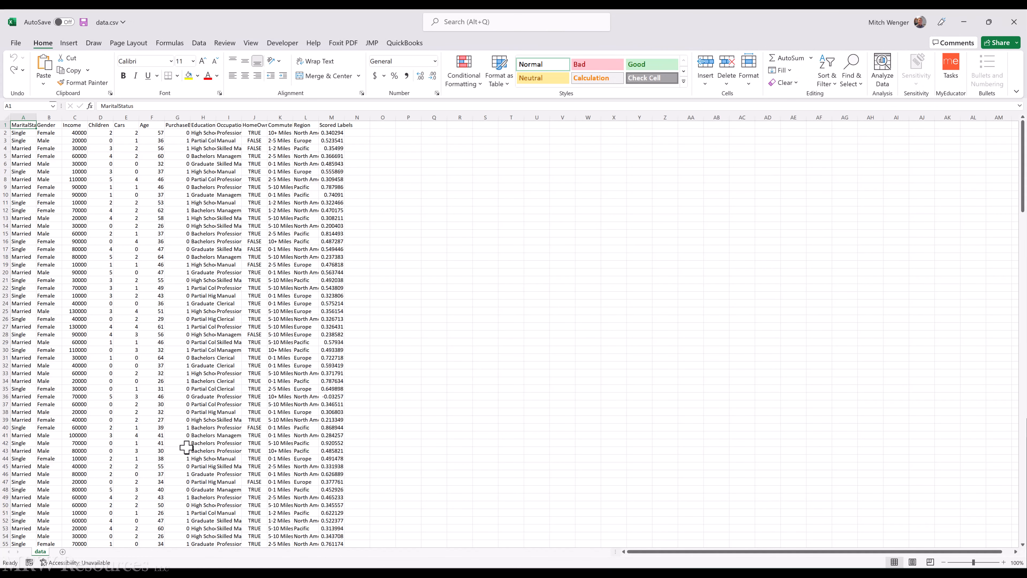
Look through the exported columns, locating the Scored Labels and PurchaseBikeNumeric headers
key(Down)
key(Down)
key(Up)
key(Right)
key(Right)
key(Right)
key(Right)
key(Right)
key(Right)
key(Right)
key(Right)
key(Right)
key(Right)
key(Right)
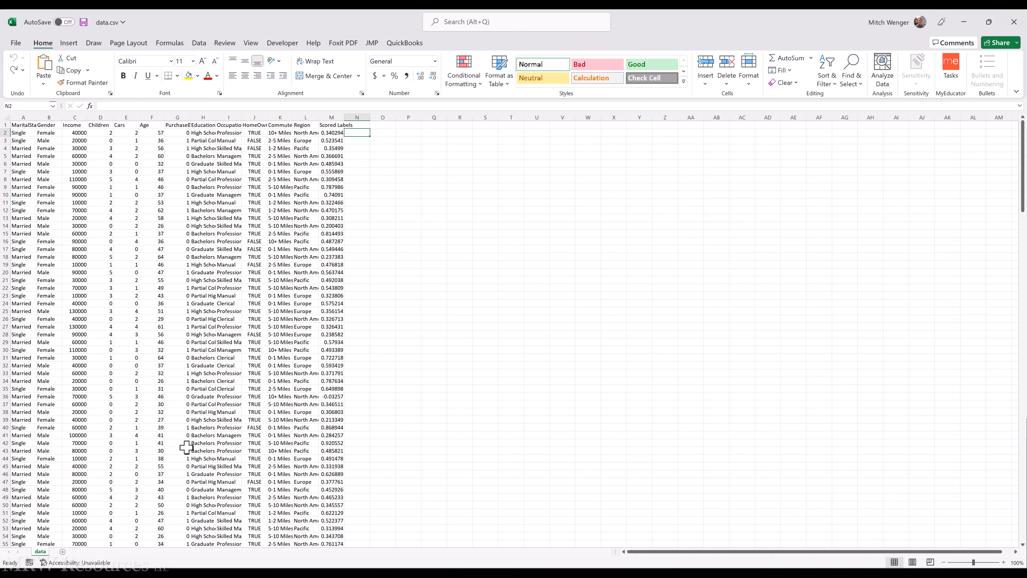
key(Right)
key(Up)
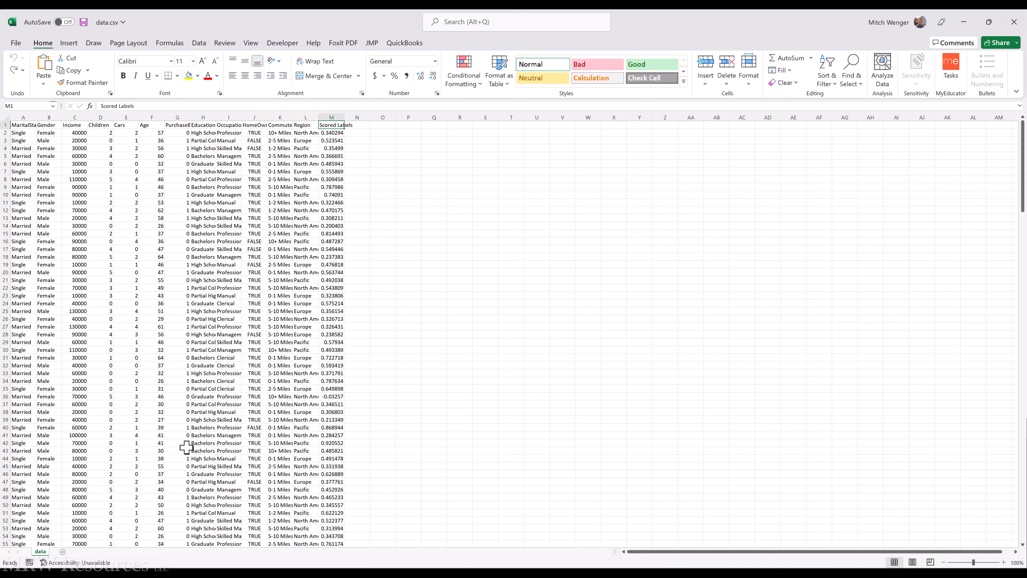
key(Left)
key(Left)
key(Left)
key(Left)
key(Left)
key(Left)
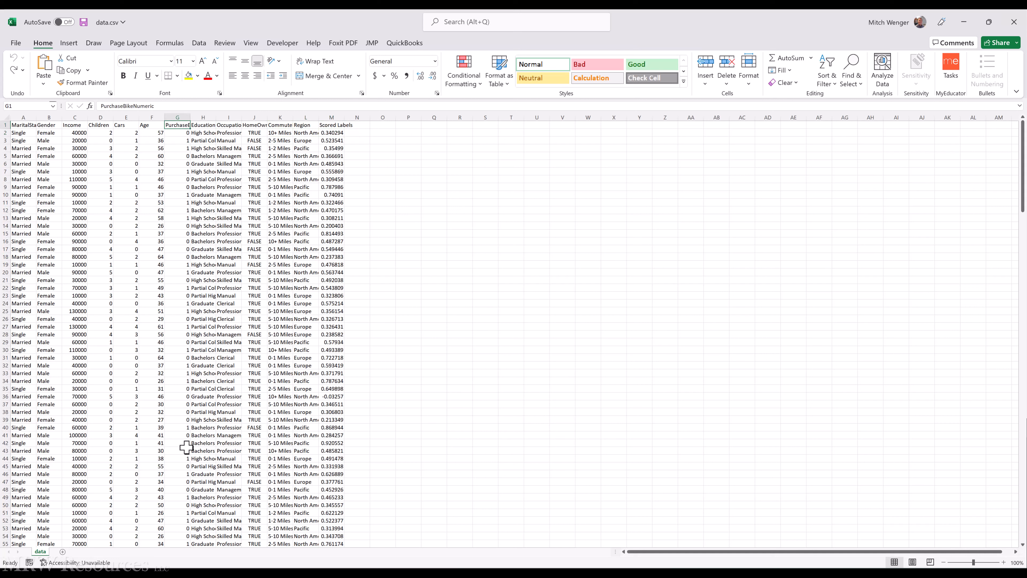
Convert the data range A1:M251 into a table with headers
click(202, 218)
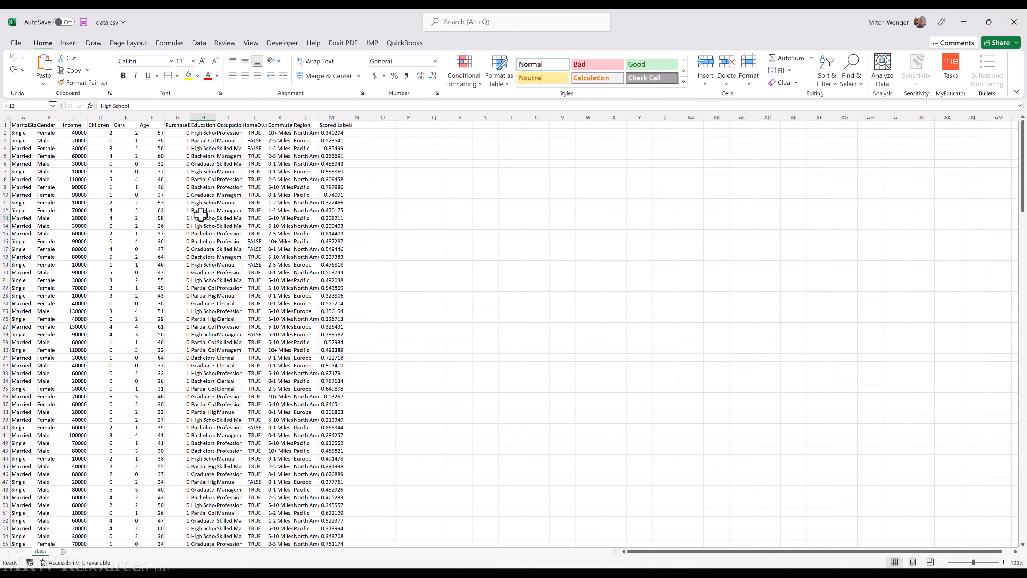
click(68, 43)
click(94, 67)
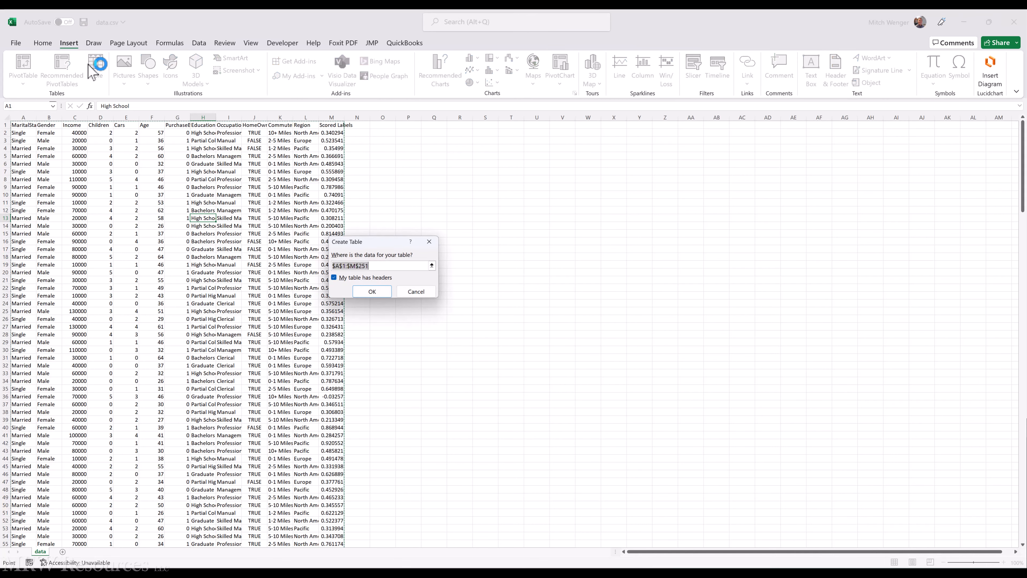
key(Return)
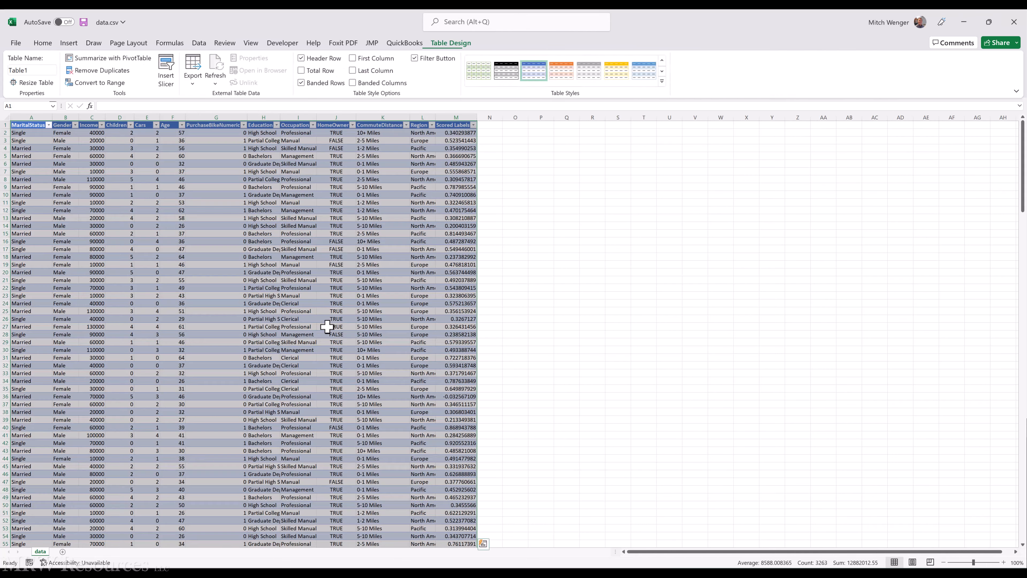
Add a table column headed Prediction in N1, directly after Scored Labels
click(450, 170)
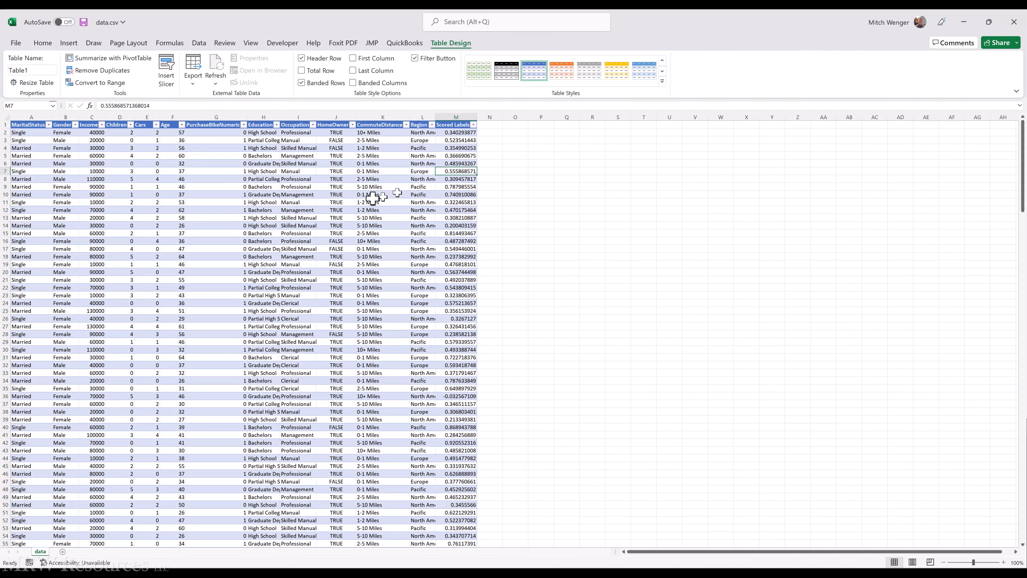
key(Up)
key(Up)
key(Up)
key(Up)
key(Up)
key(Up)
key(Right)
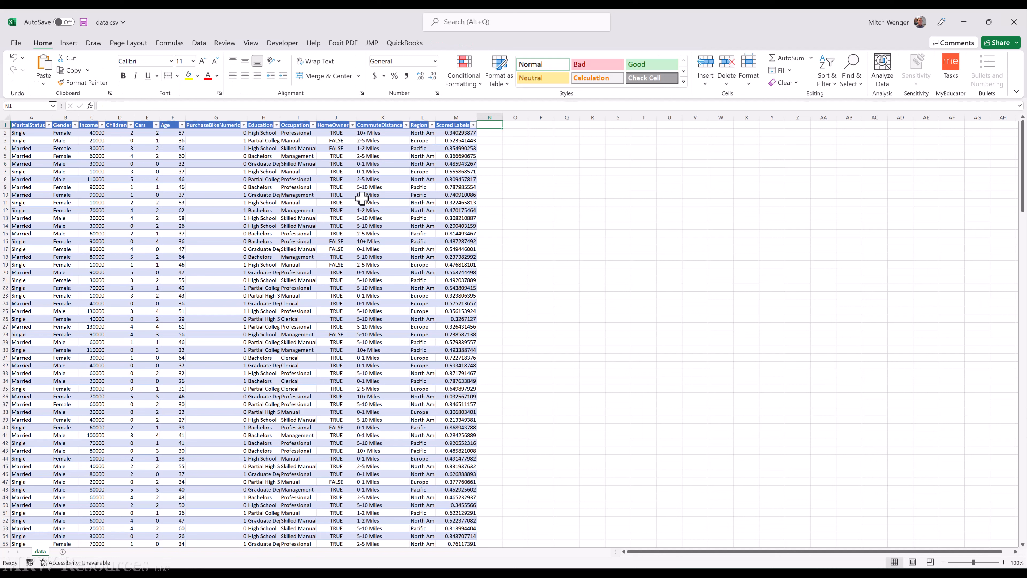
text(Prediction)
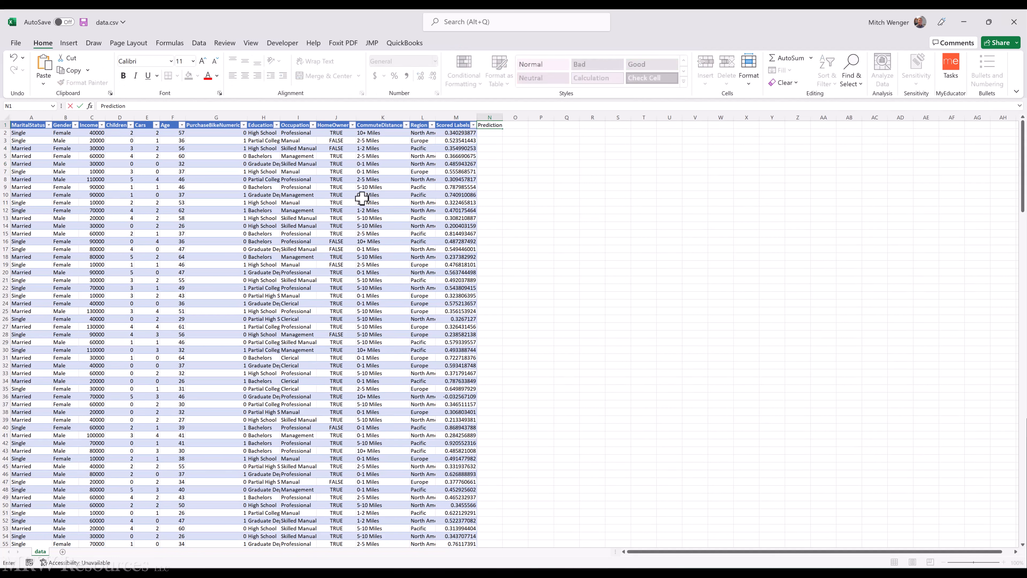
key(ctrl+Return)
Fill the Prediction column with =ROUND([@[Scored Labels]],0), entered in N2
key(Down)
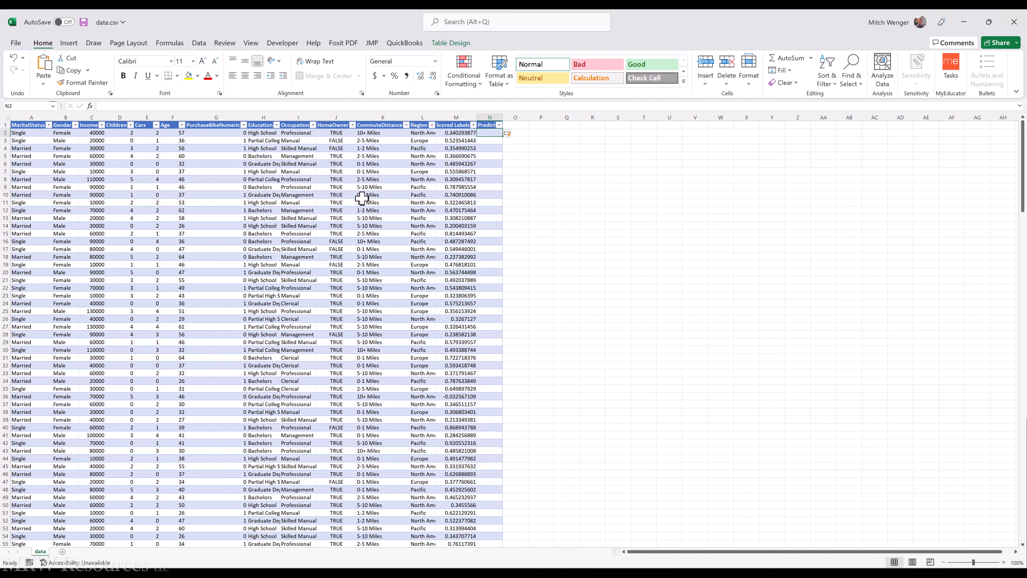
text(=)
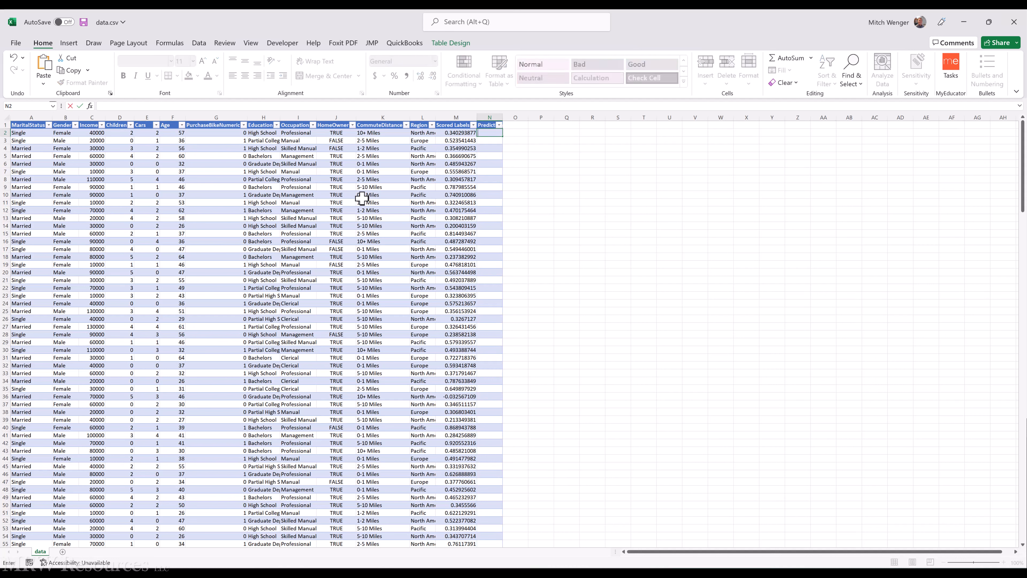
text(round()
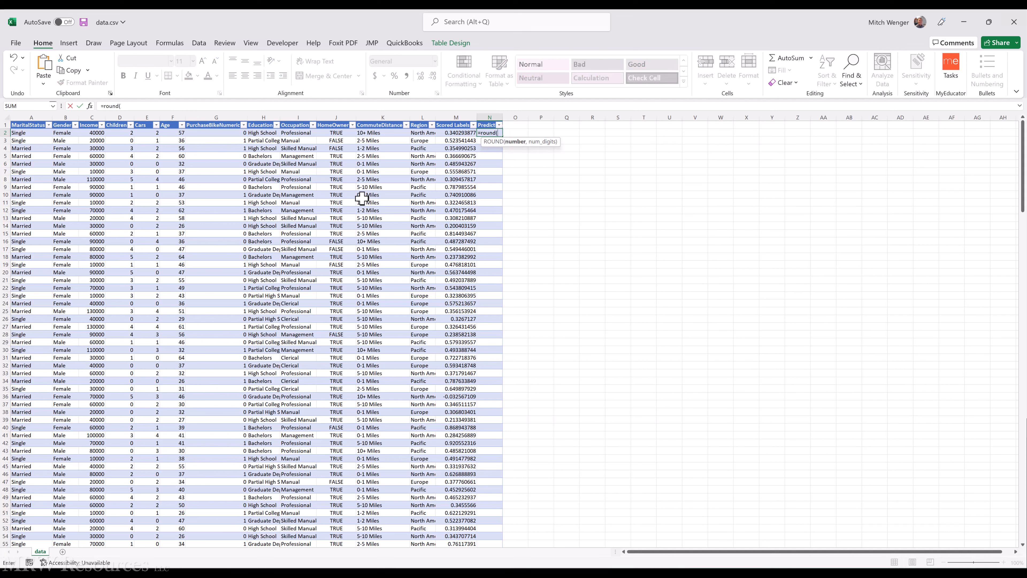
key(Left)
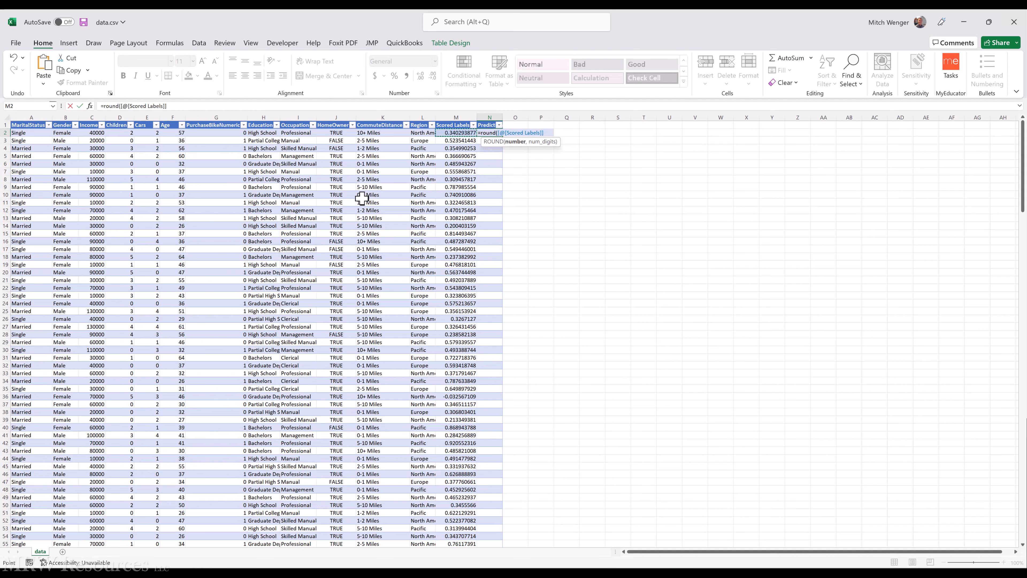
text(,0))
key(ctrl+Return)
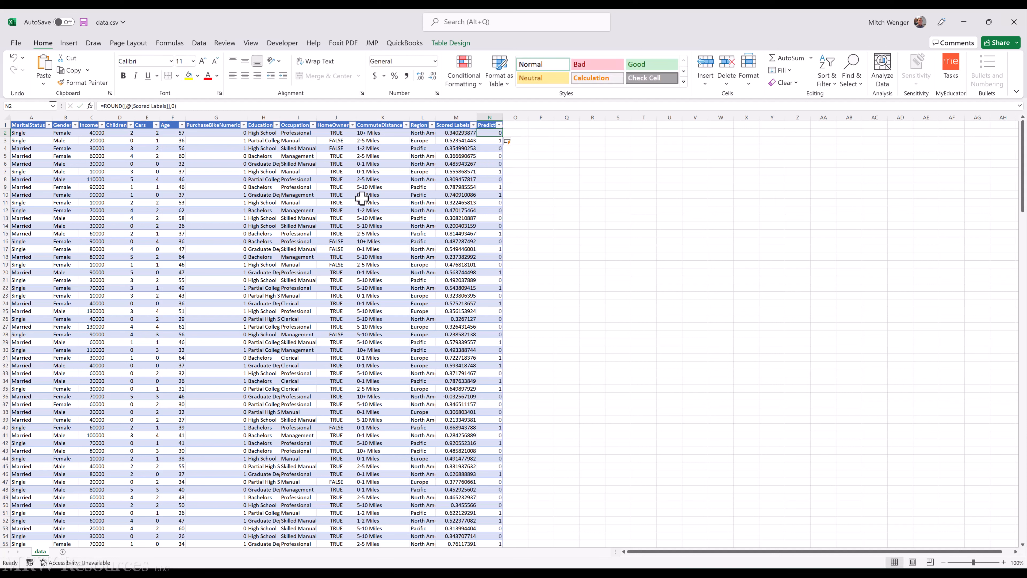
Add a table column headed Accurate in O1, directly after Prediction
key(Up)
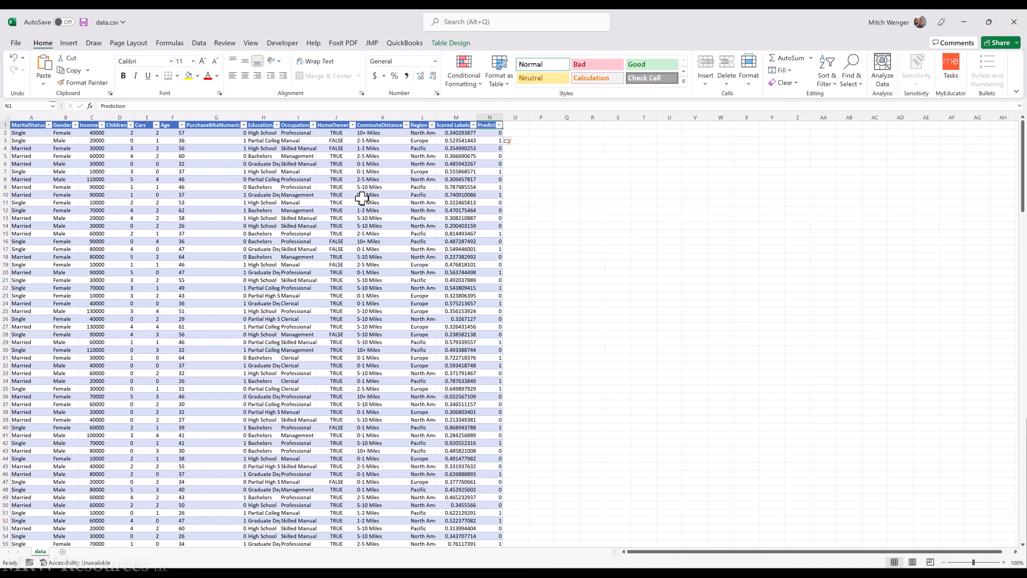
key(Right)
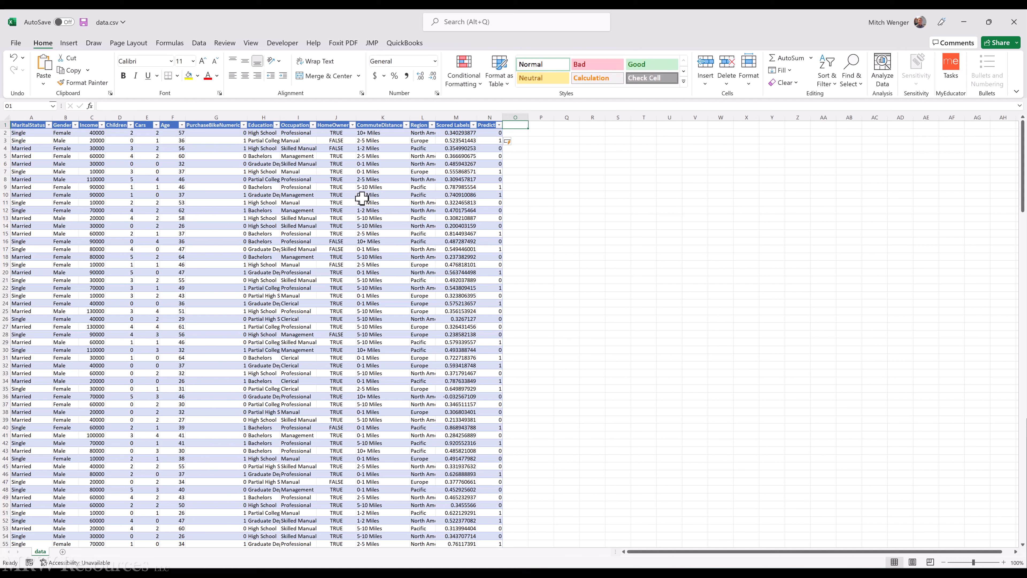
text(Accurate)
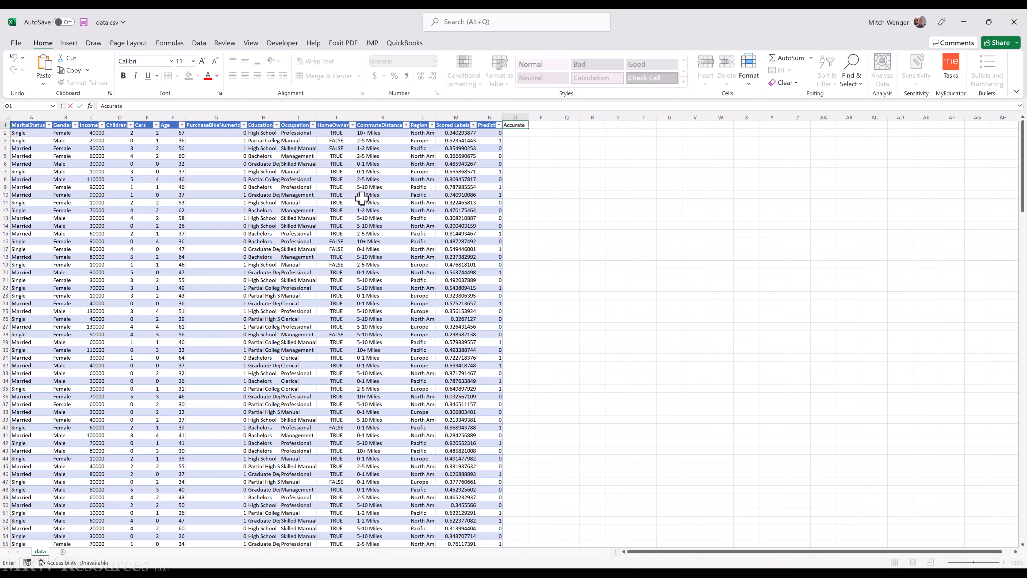
key(ctrl+Return)
key(Down)
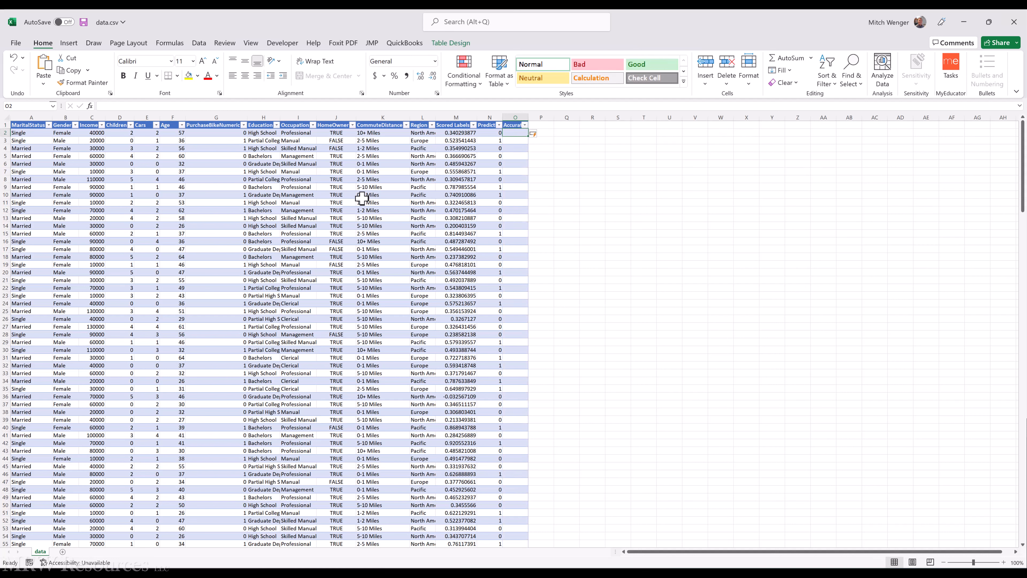
text(=)
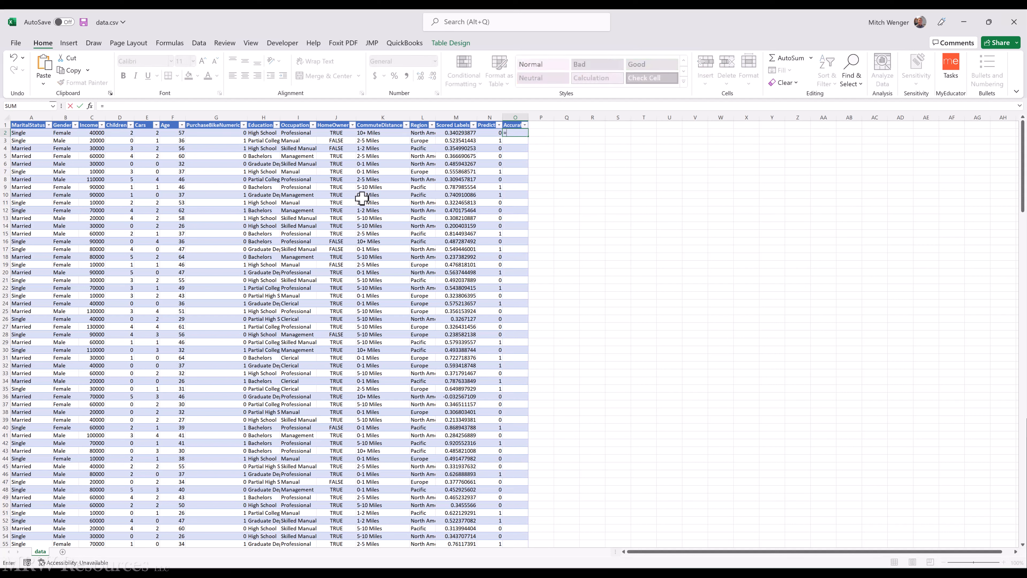
text(if()
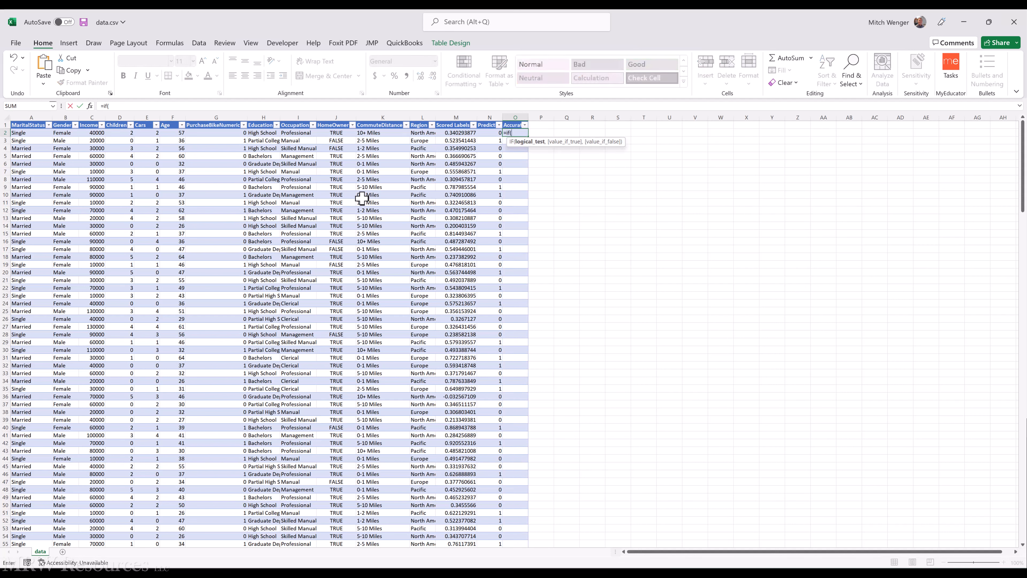
key(Left)
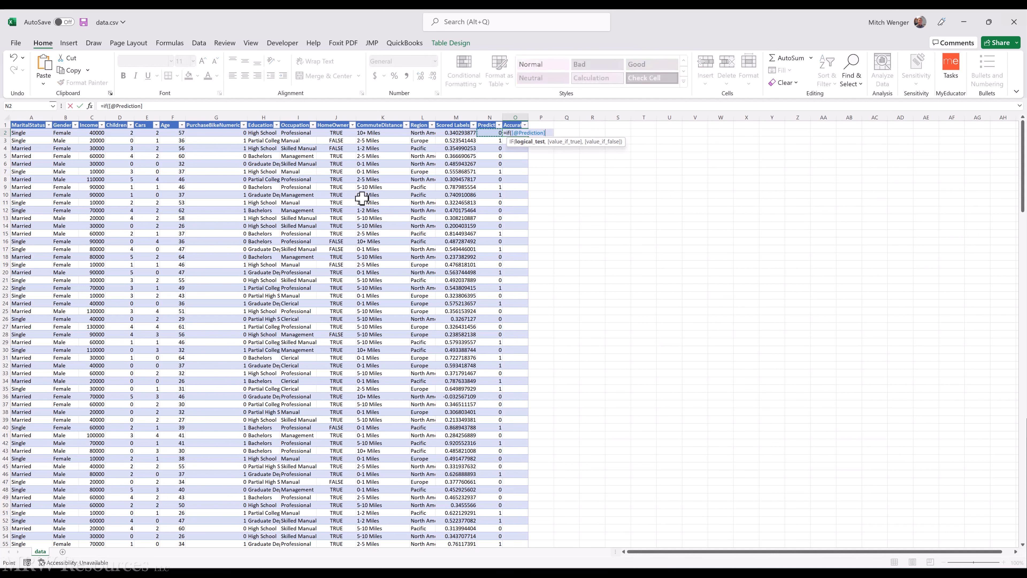
text(=)
key(Left)
key(Left)
key(Left)
key(Left)
key(Left)
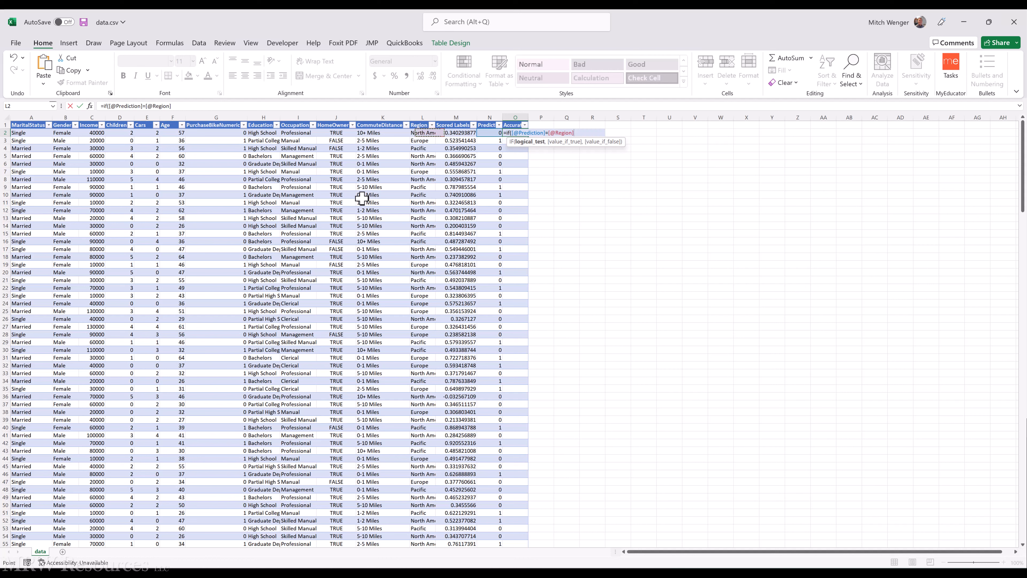
key(Left)
key(Left)
key(Left)
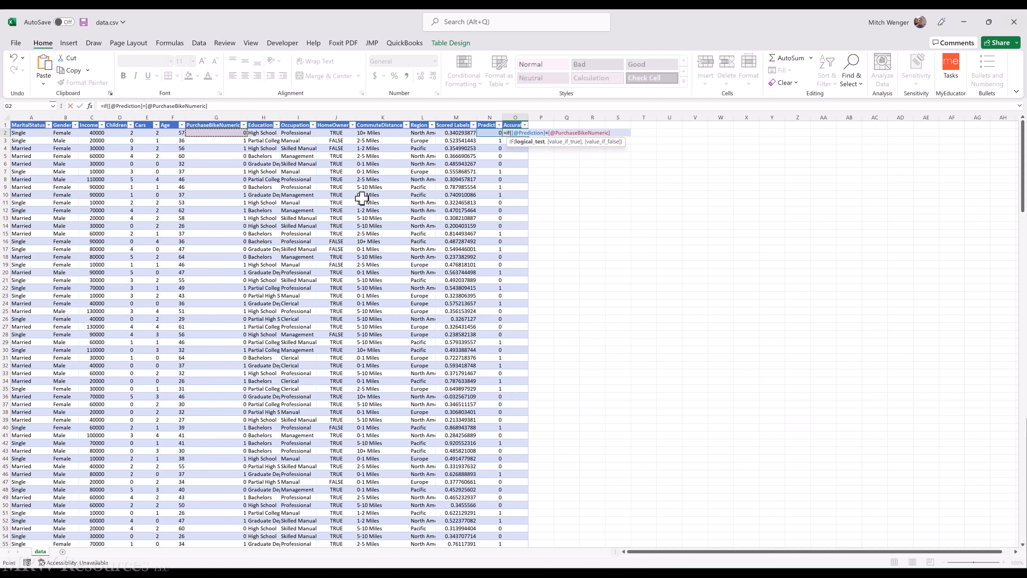
key(Return)
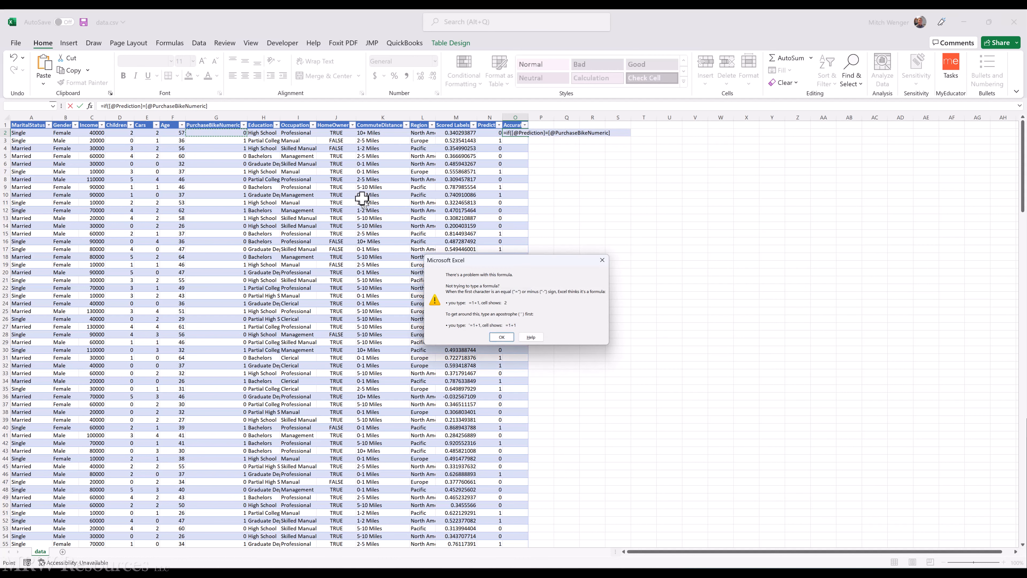
key(Return)
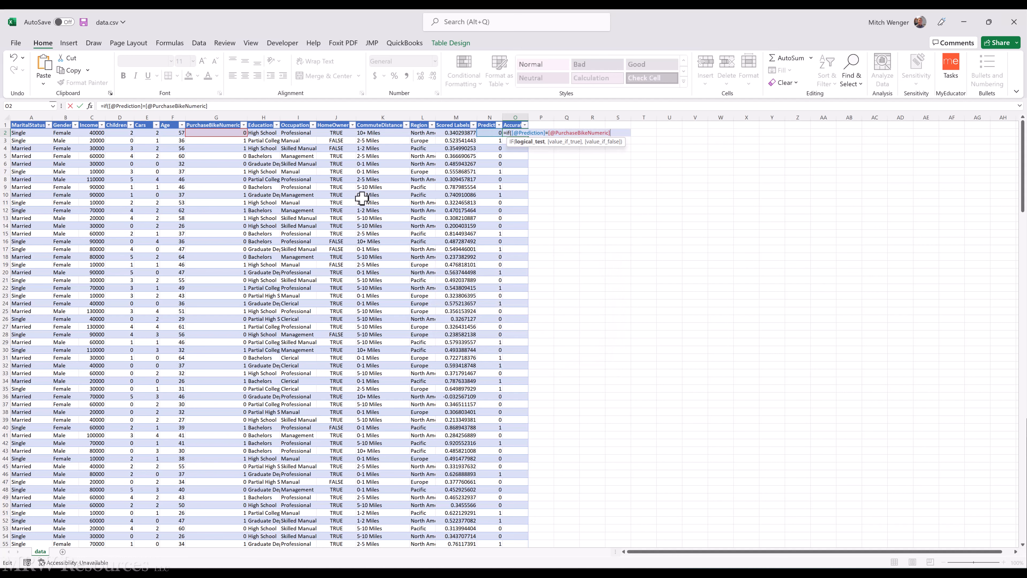
text(,1,0))
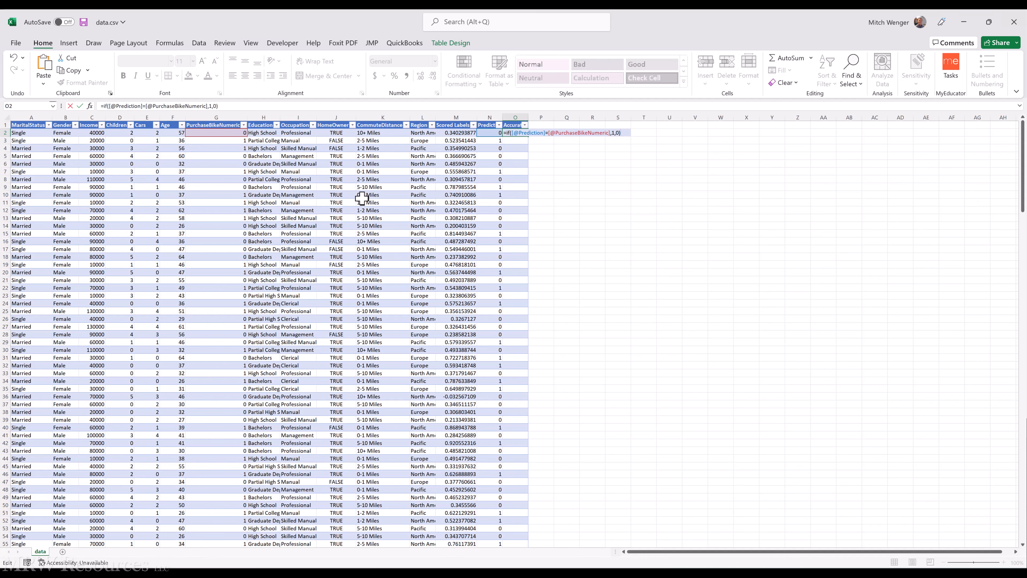
key(Return)
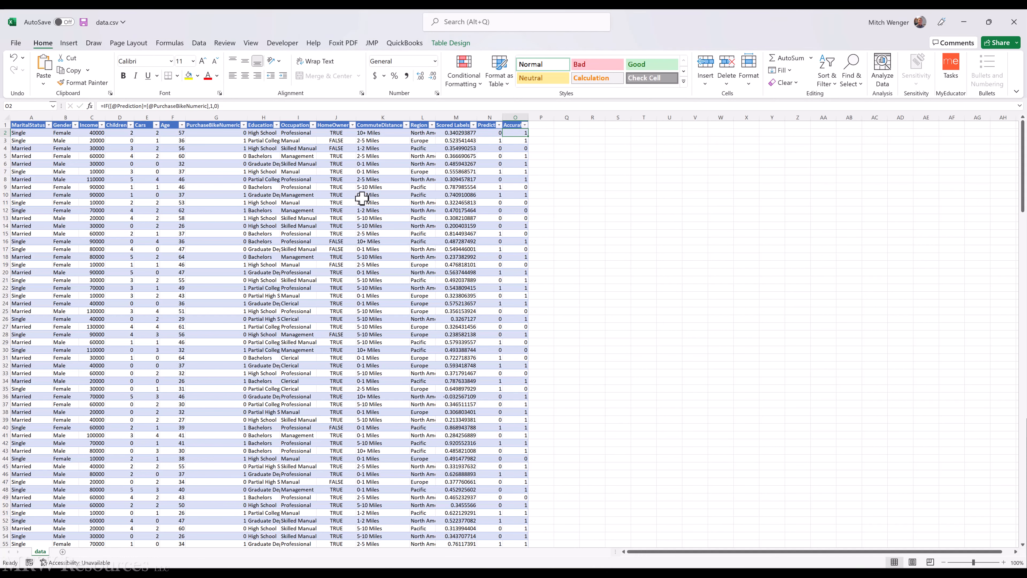
key(ctrl+Down)
key(ctrl+Up)
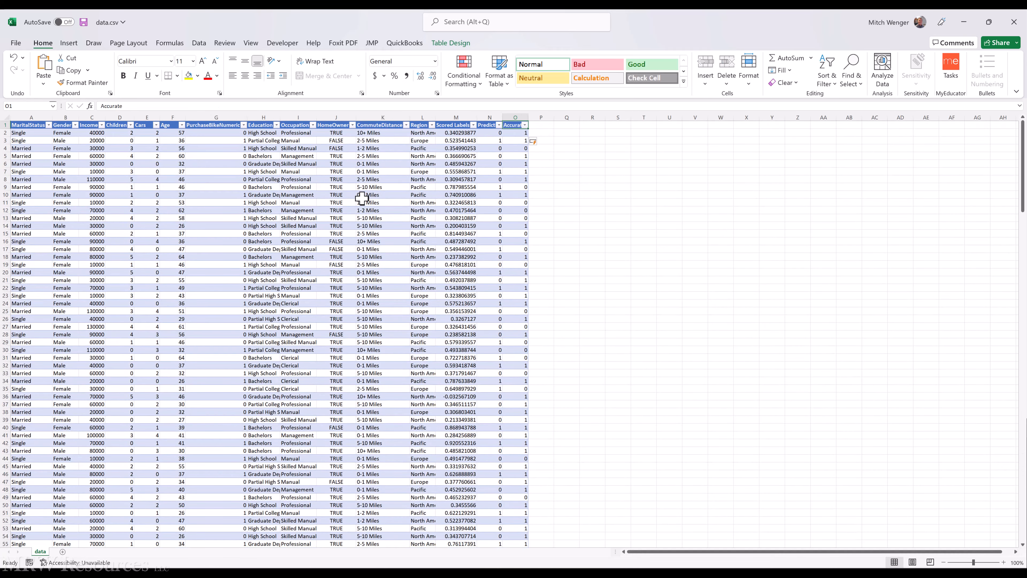
Add four table columns headed TruePos, FalsePos, TrueNeg and FalseNeg in P1 to S1
key(Right)
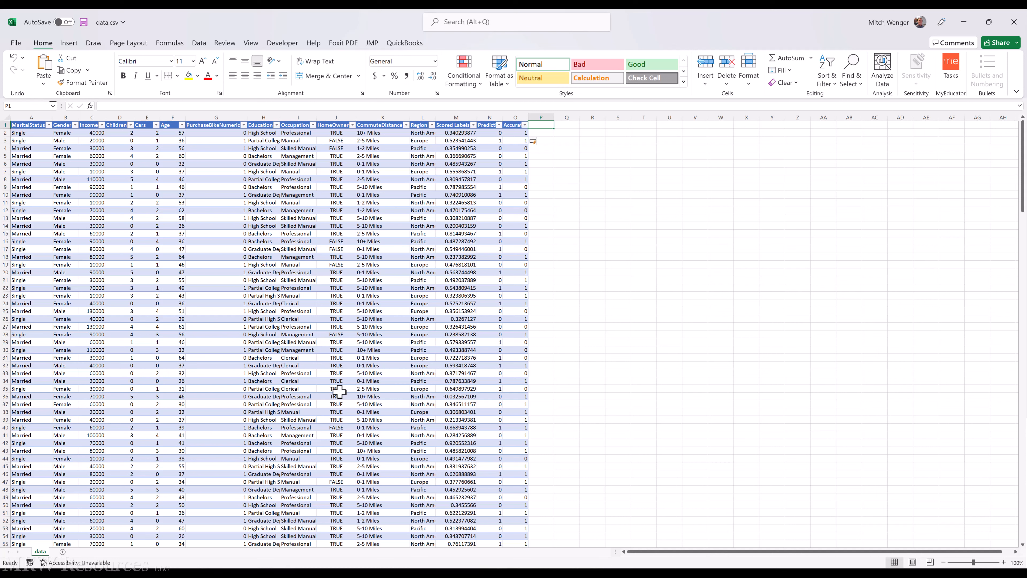
text(TruePos)
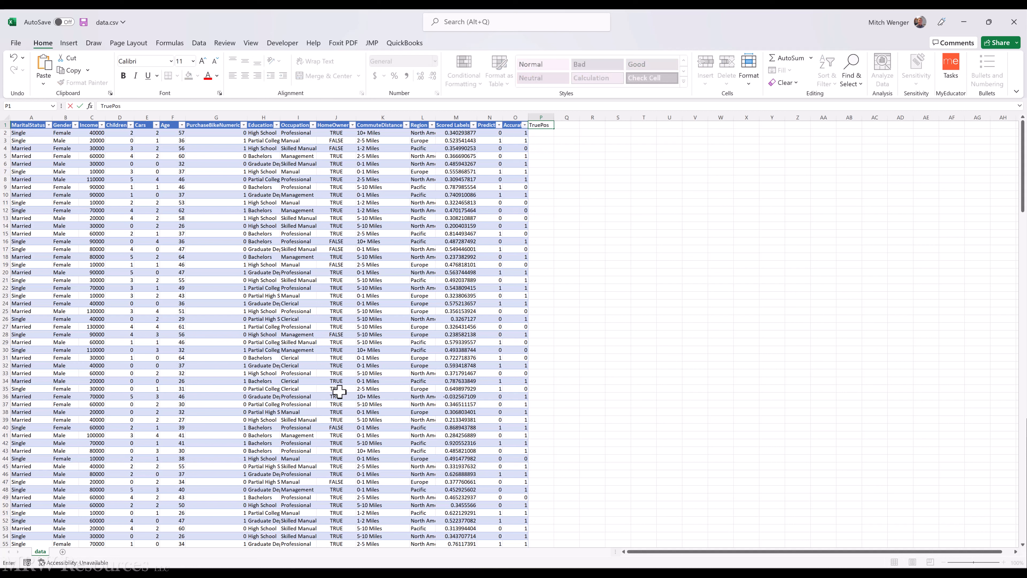
key(Tab)
text(F)
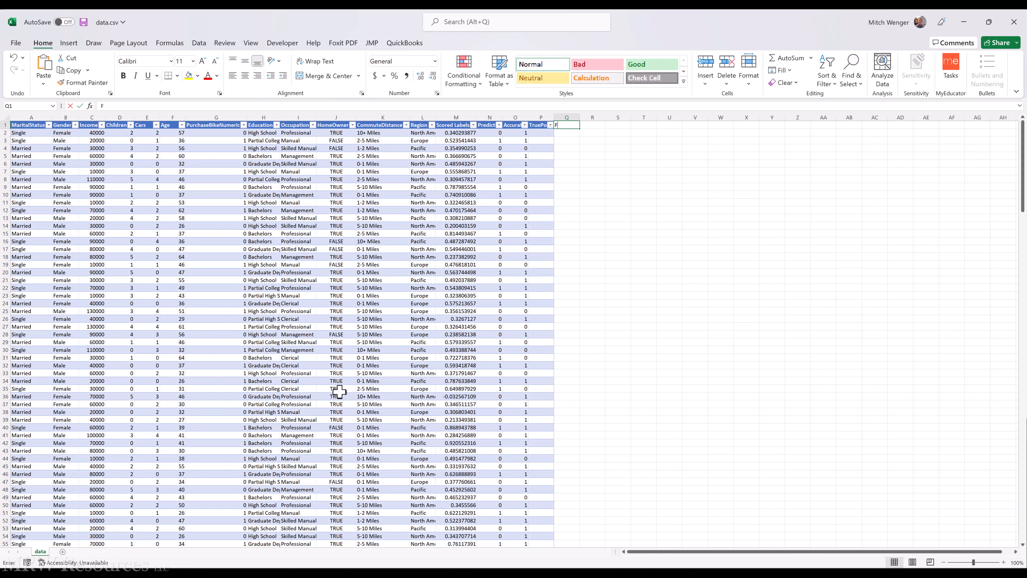
text(alsePos)
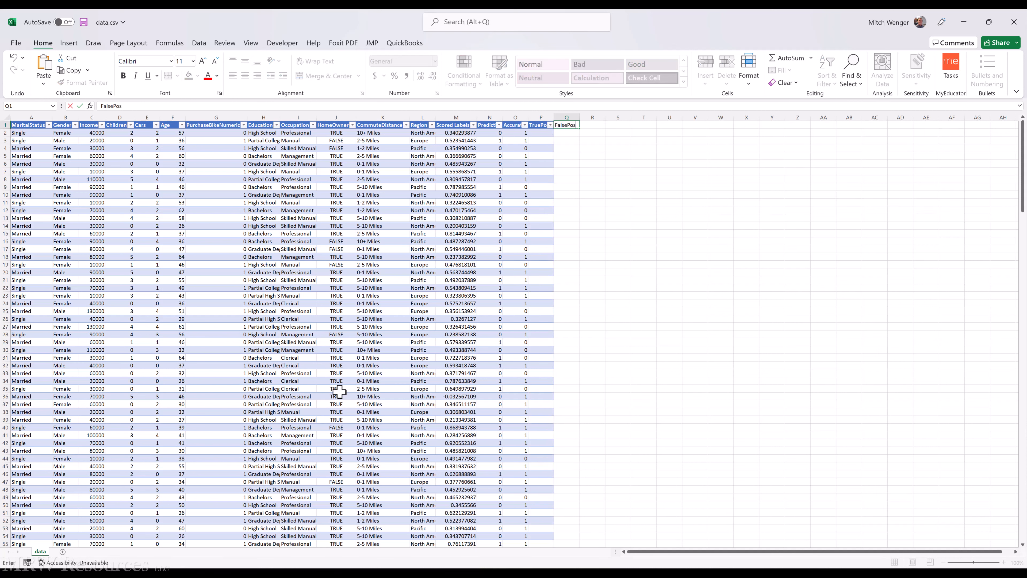
key(Tab)
text(T)
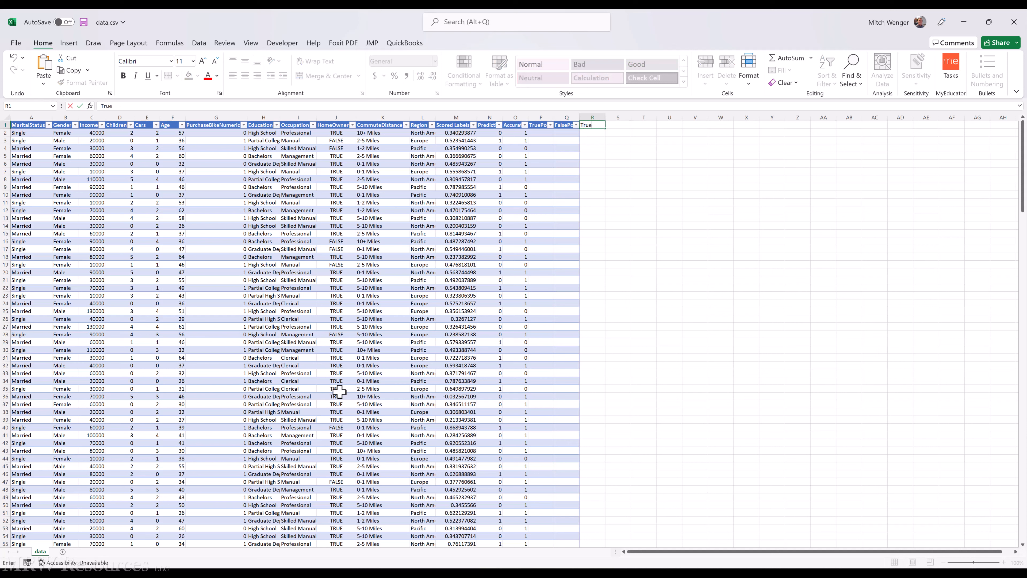
text(rueNeg)
key(Tab)
text(F)
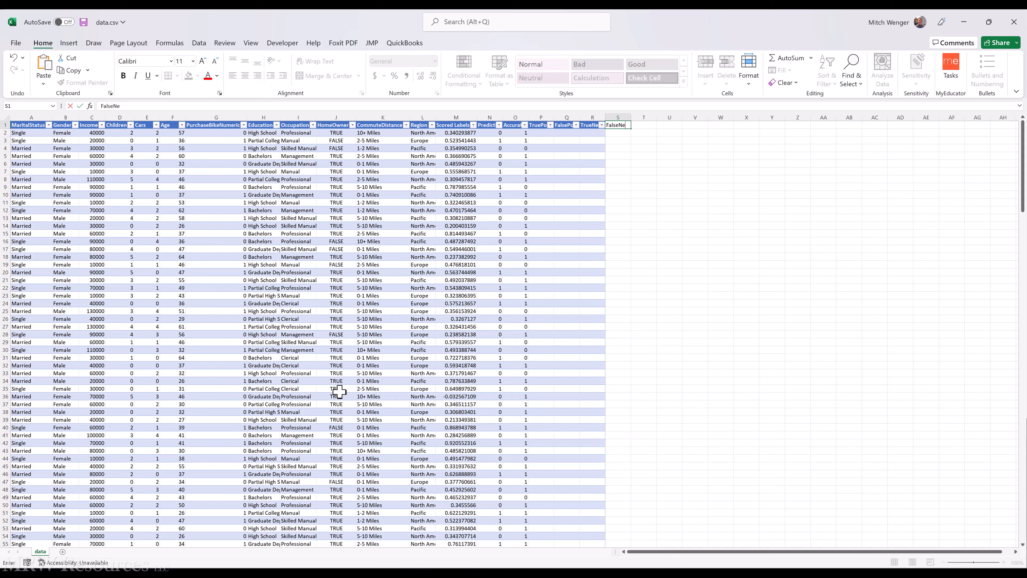
key(Return)
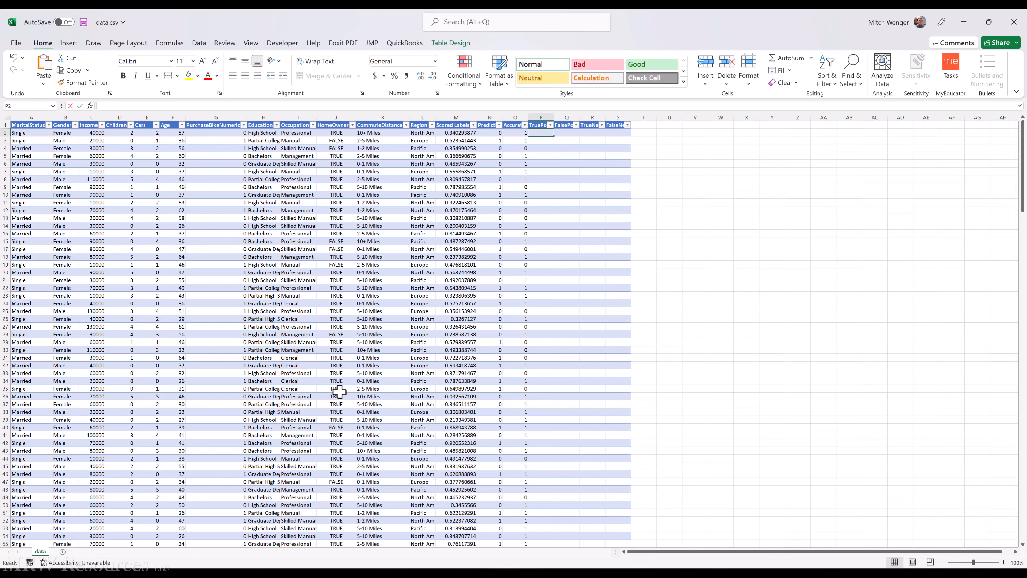
text(=if()
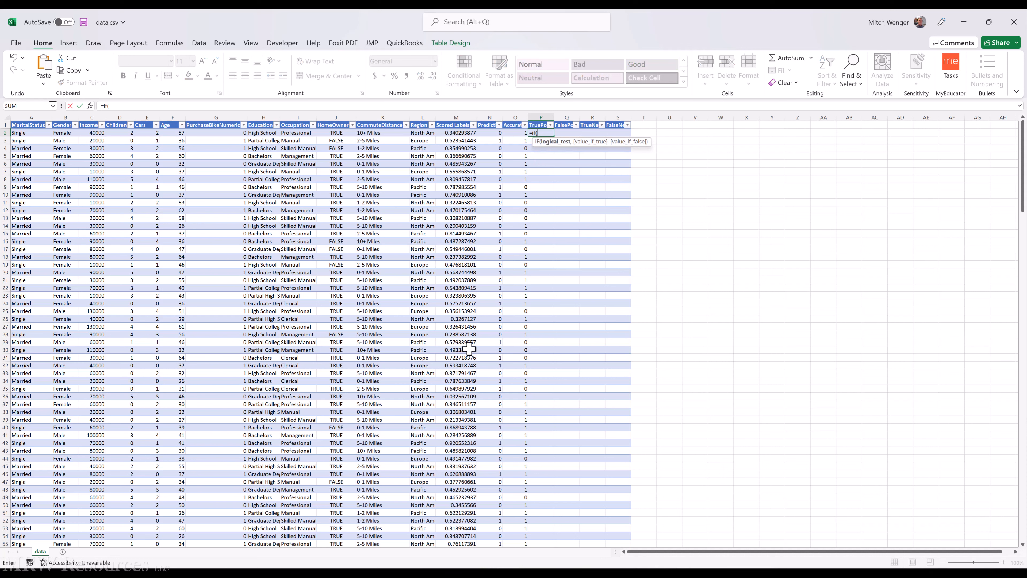
text(and)
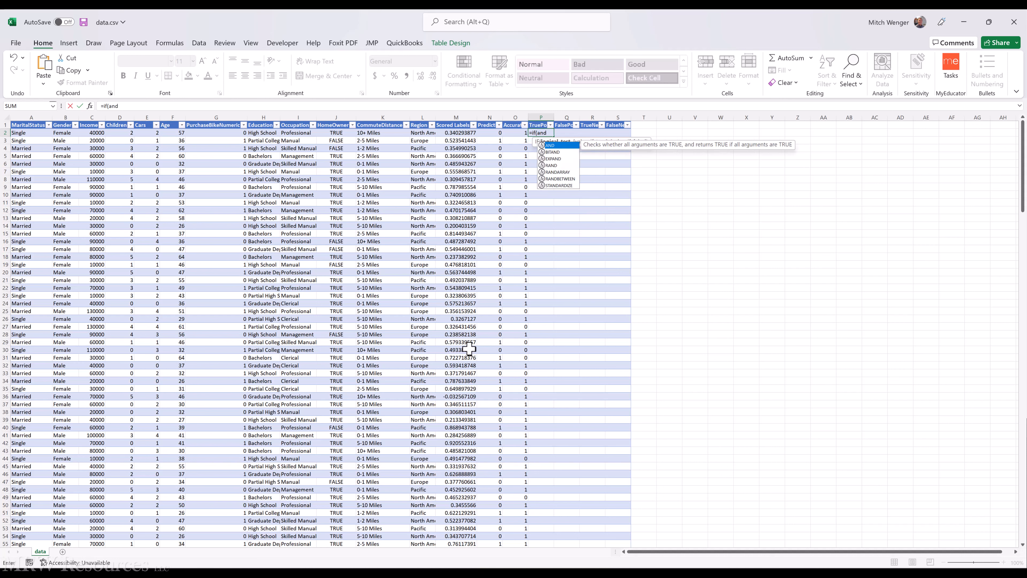
text(()
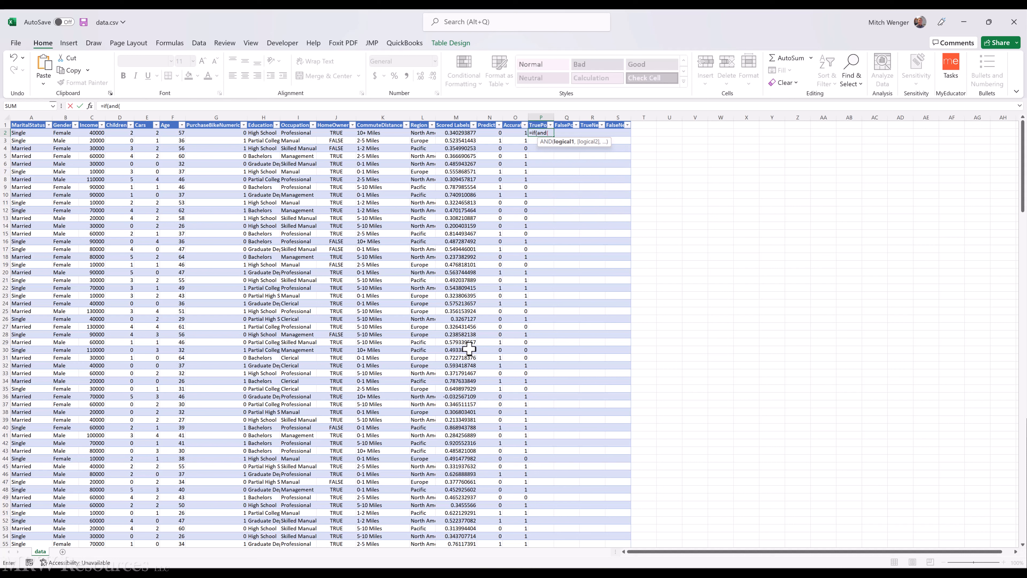
key(Left)
key(Left)
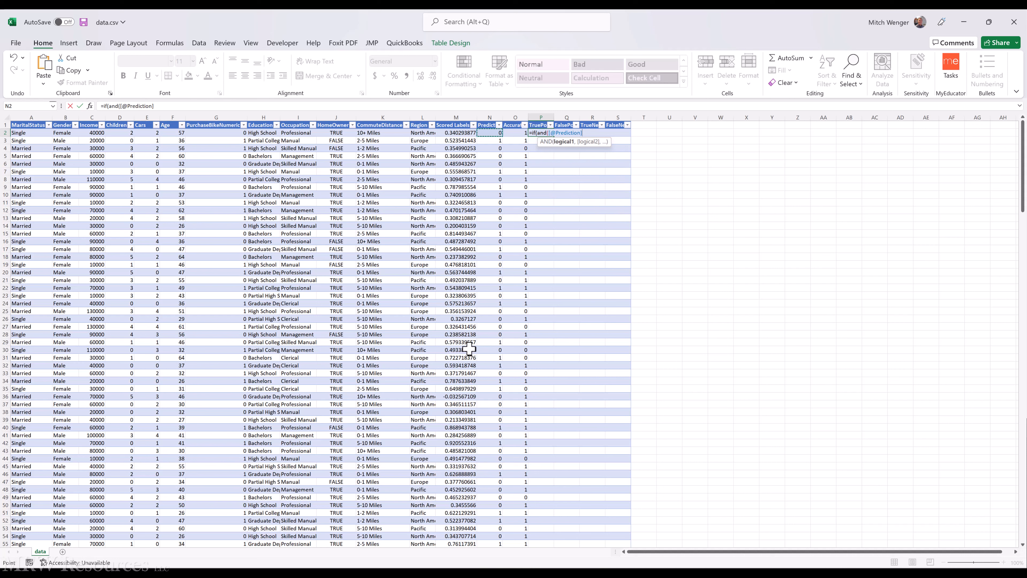
text(=1,)
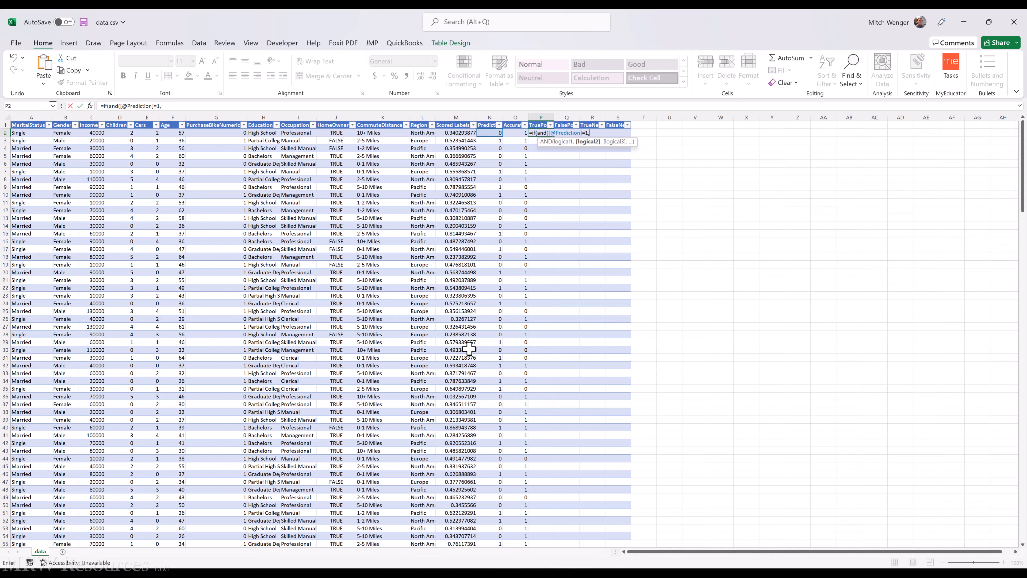
key(Left)
text(,)
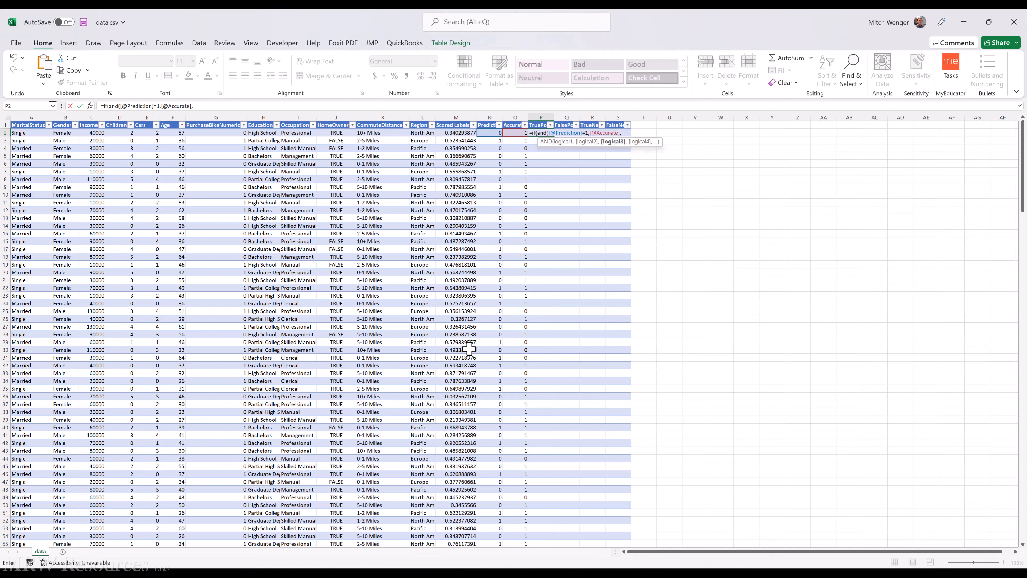
text(1))
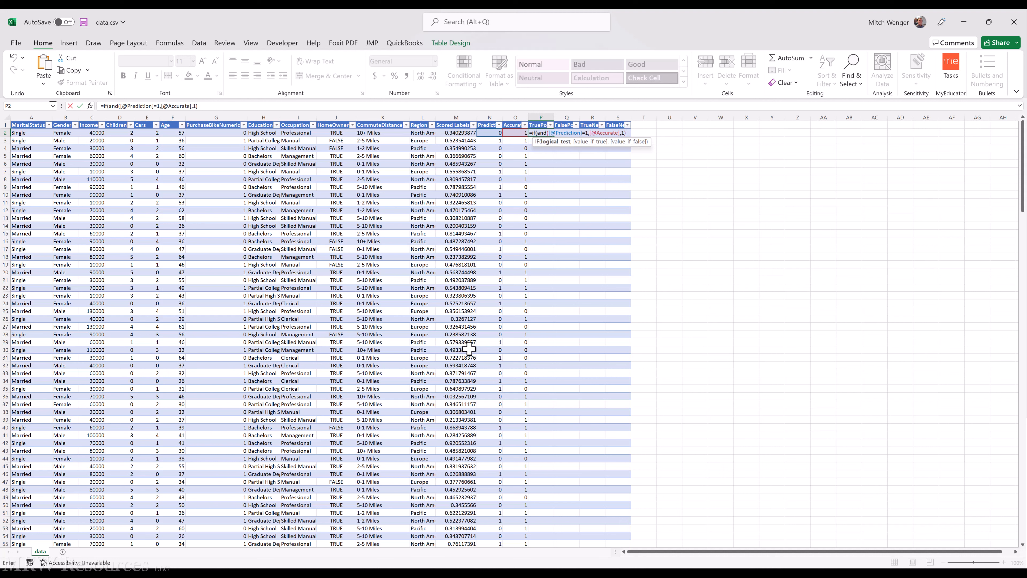
text(,1,)
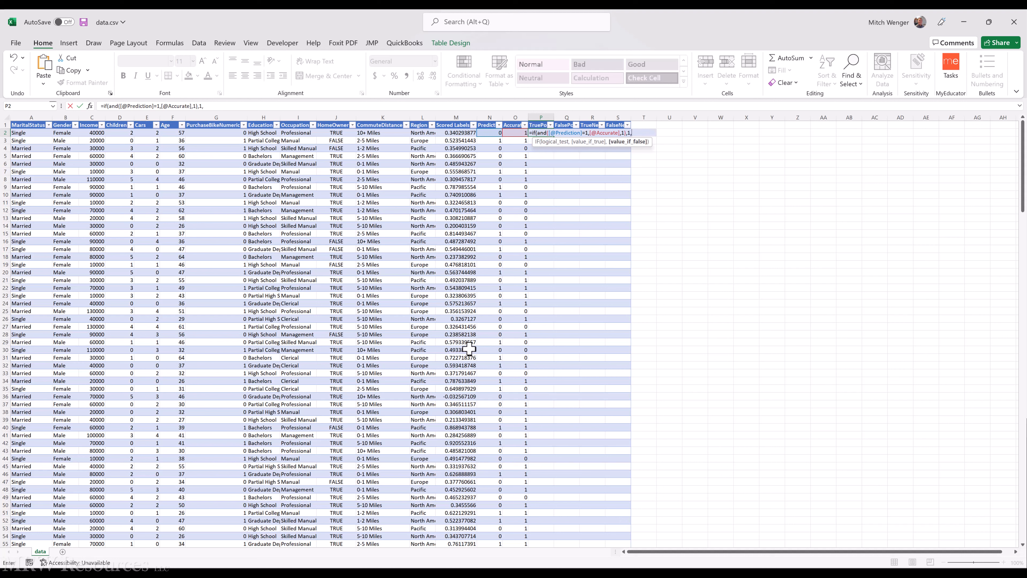
text(0))
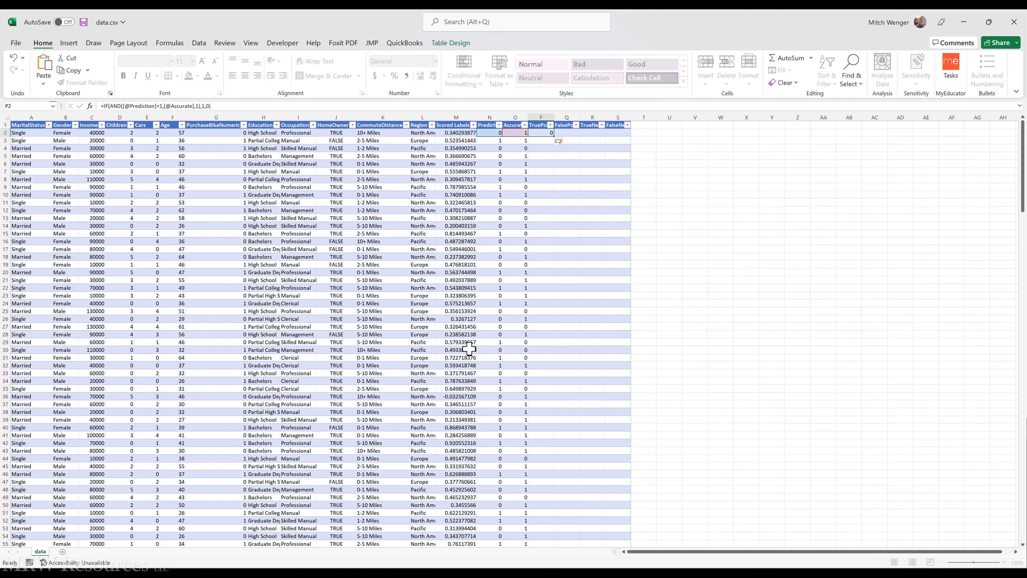
key(ctrl+Return)
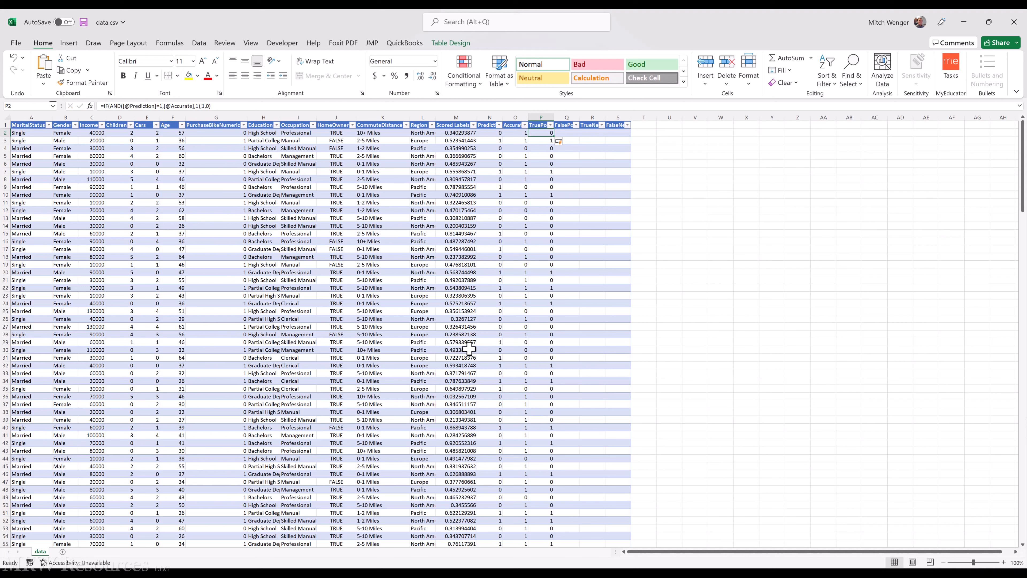
key(Down)
key(Up)
key(ctrl+c)
key(Right)
key(Return)
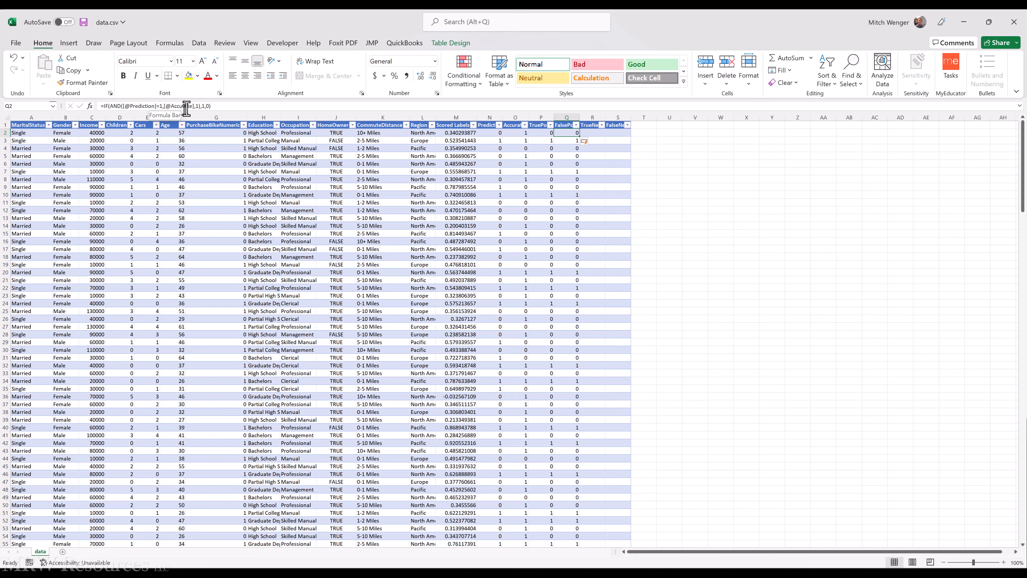
click(195, 105)
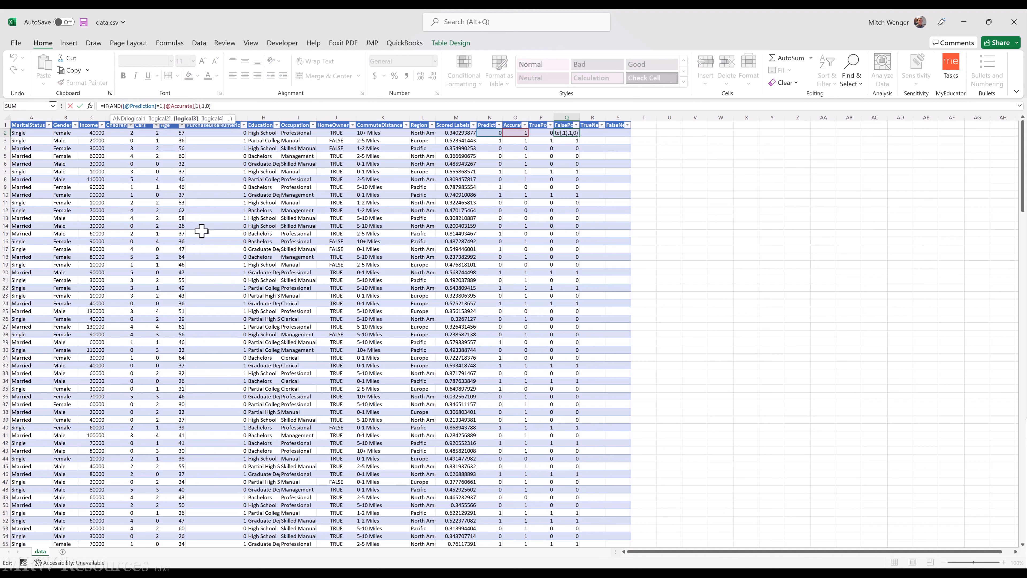
key(BackSpace)
text(0)
key(ctrl+Return)
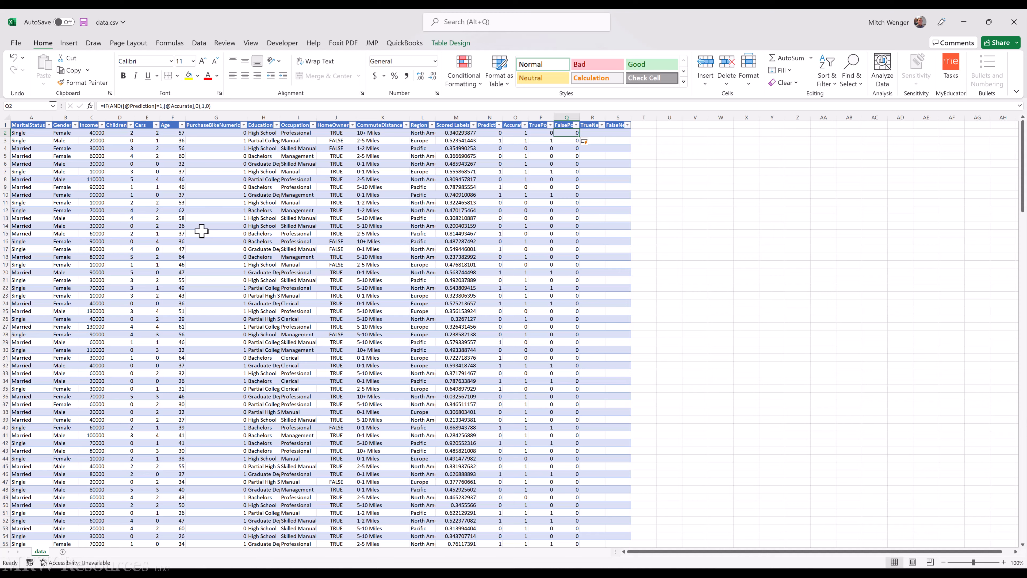
key(Return)
key(Right)
key(ctrl+v)
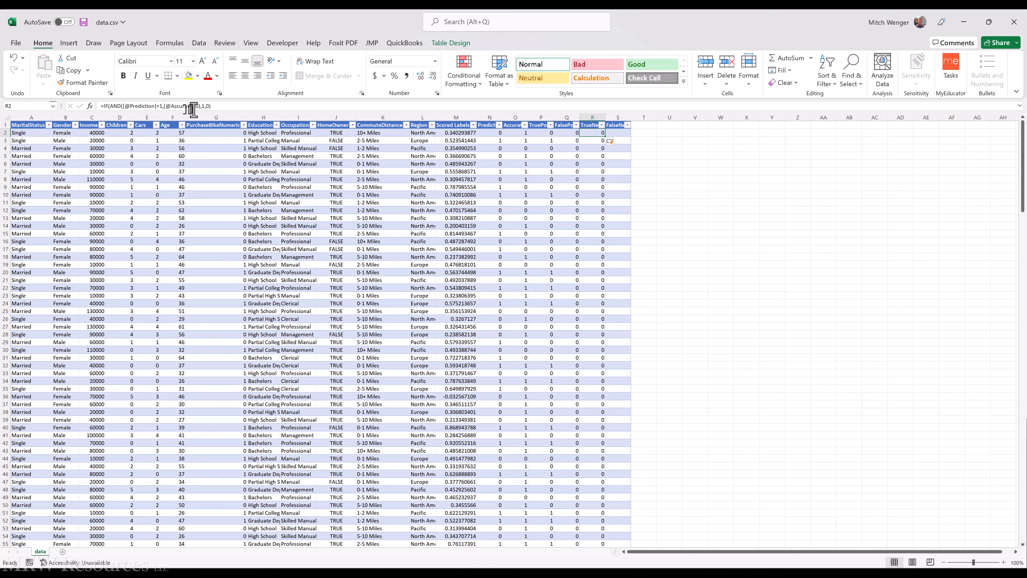
click(203, 105)
key(Left)
key(Left)
key(Left)
key(Left)
key(Left)
key(Left)
key(Left)
key(Left)
key(Left)
key(Left)
key(Left)
key(Left)
key(Left)
key(Left)
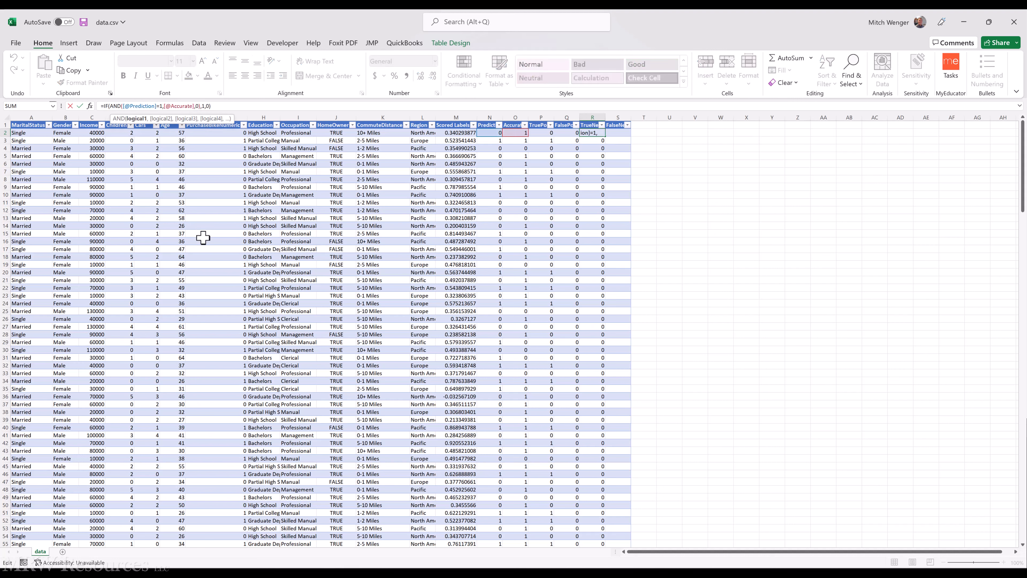
key(Delete)
text(0)
key(Right)
key(Right)
key(ctrl+Return)
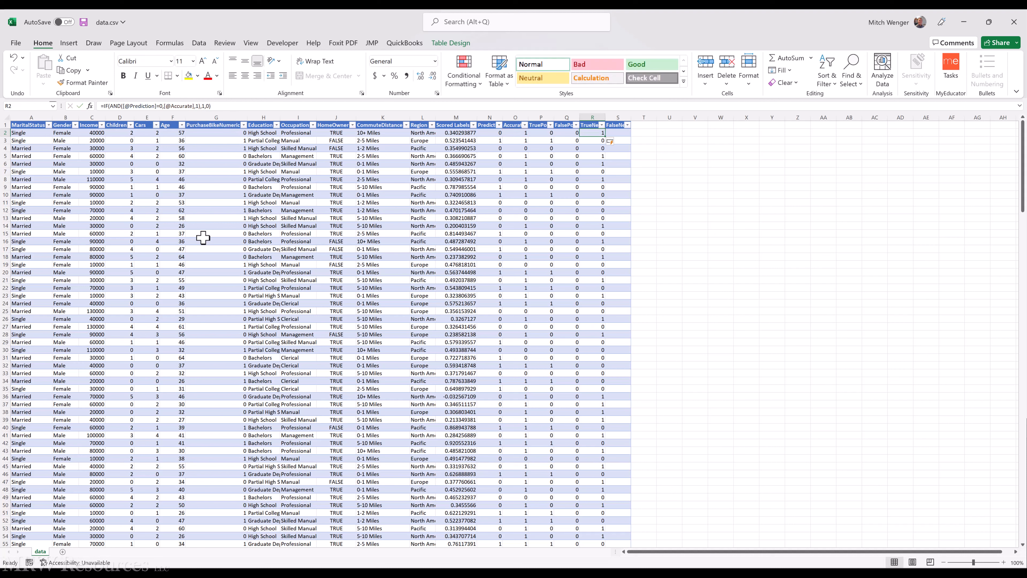
Check the TrueNeg values in the first rows of the table
key(Down)
key(Down)
key(Down)
key(Down)
key(Down)
key(Down)
key(Down)
key(Down)
key(Up)
key(Up)
key(Up)
key(Up)
key(Up)
key(Up)
key(Up)
key(Up)
key(ctrl+c)
key(Right)
key(Return)
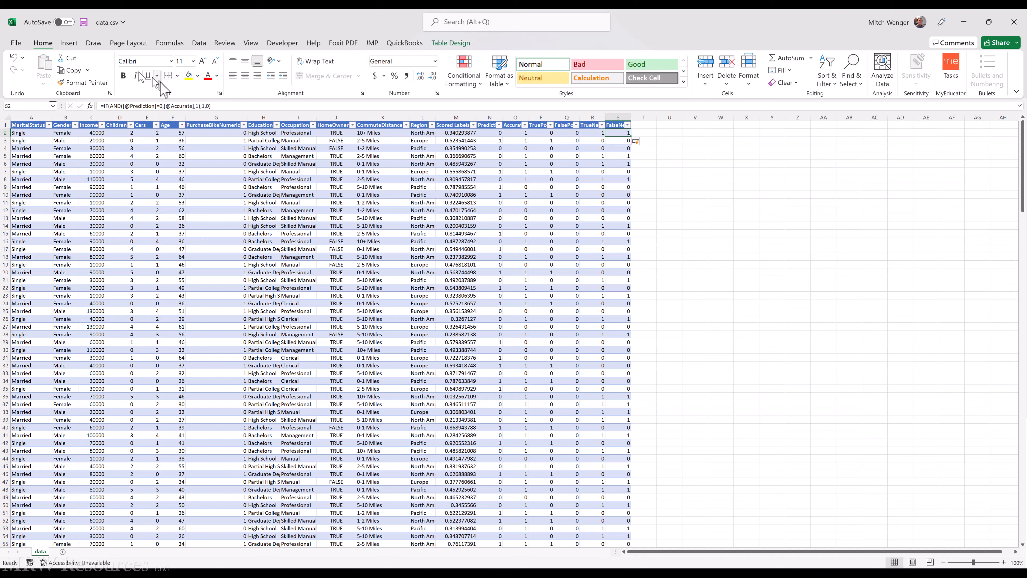
click(196, 106)
text(,1,)
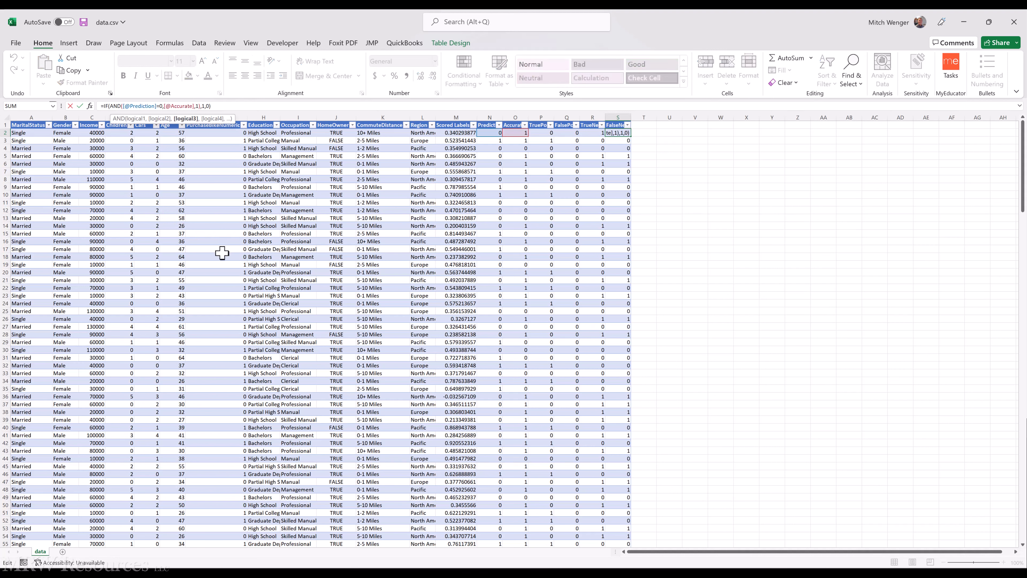
text(0)
key(ctrl+Return)
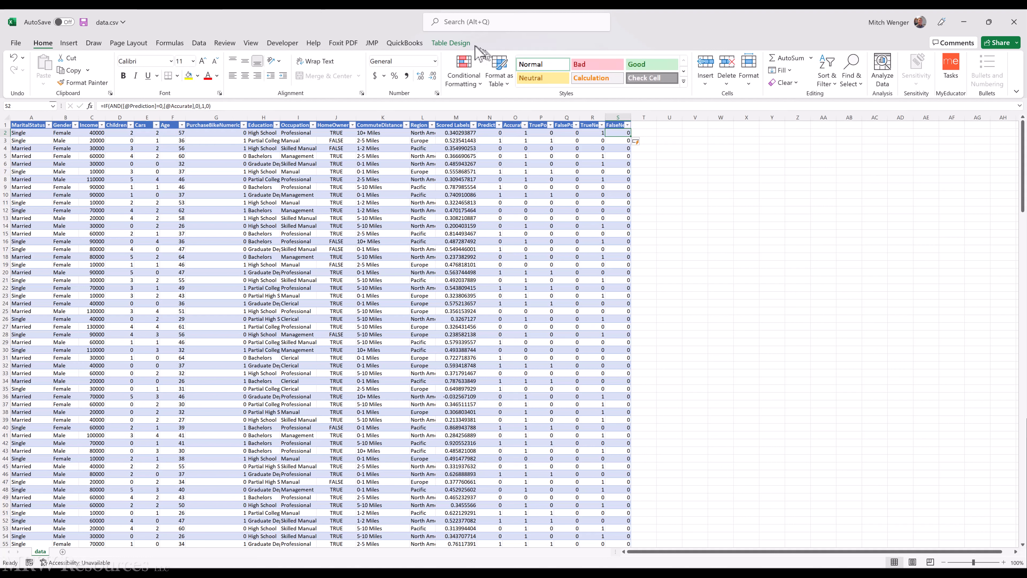
Add a total row to the table and set the Accurate column's total to Average
click(459, 44)
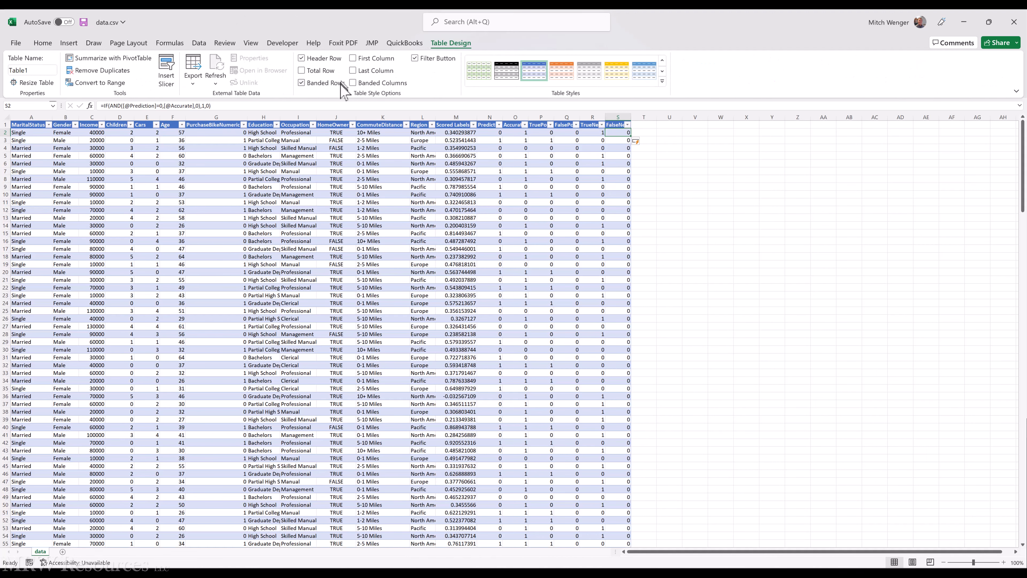
click(319, 70)
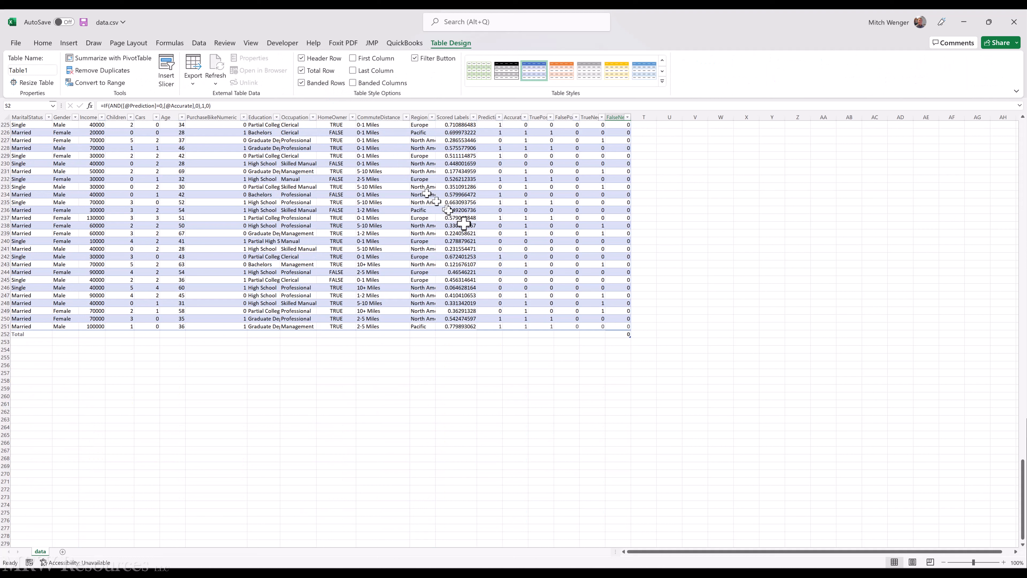
click(544, 295)
key(Left)
key(Left)
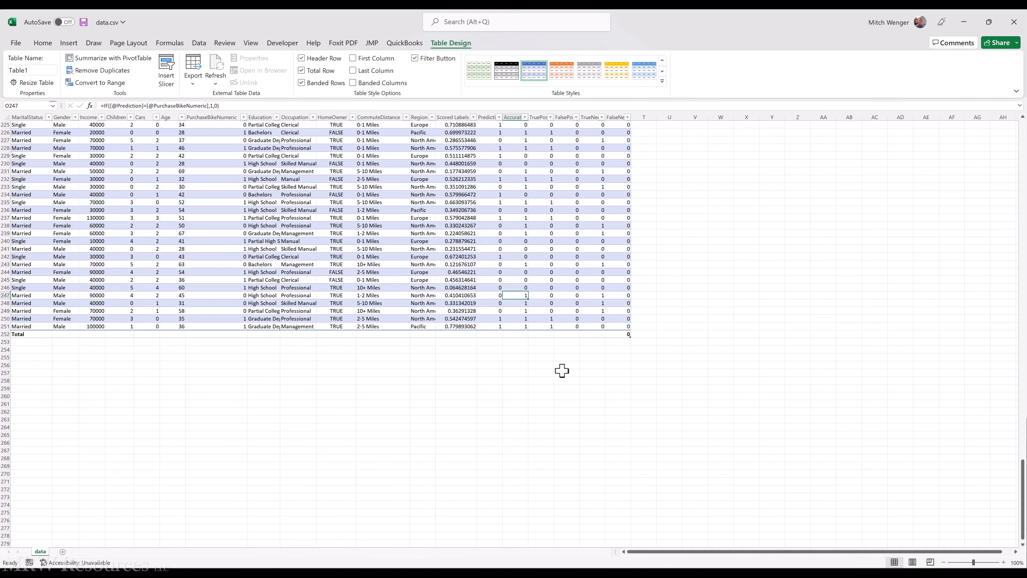
key(Down)
key(Down)
key(Down)
key(Down)
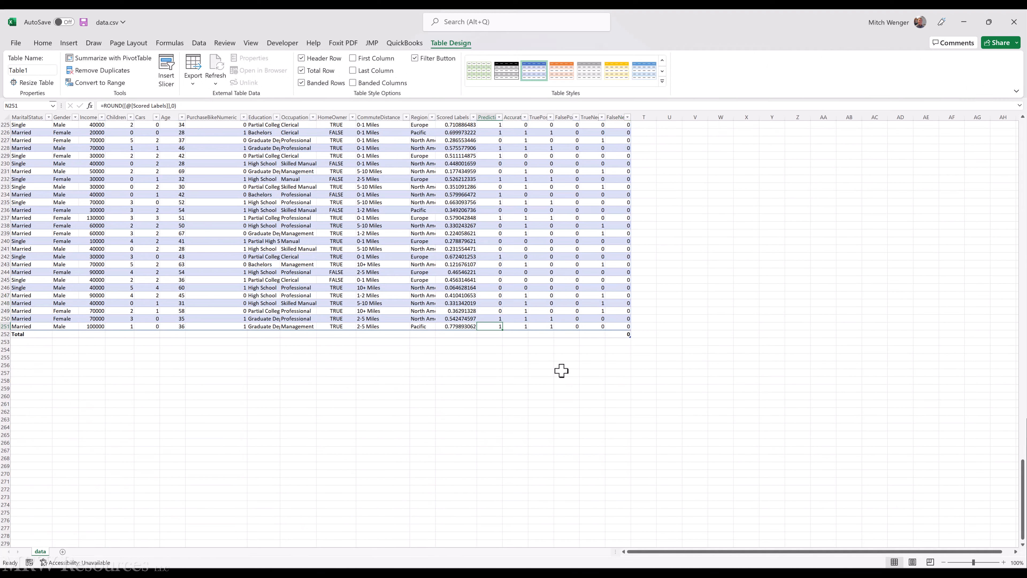
key(Down)
key(Right)
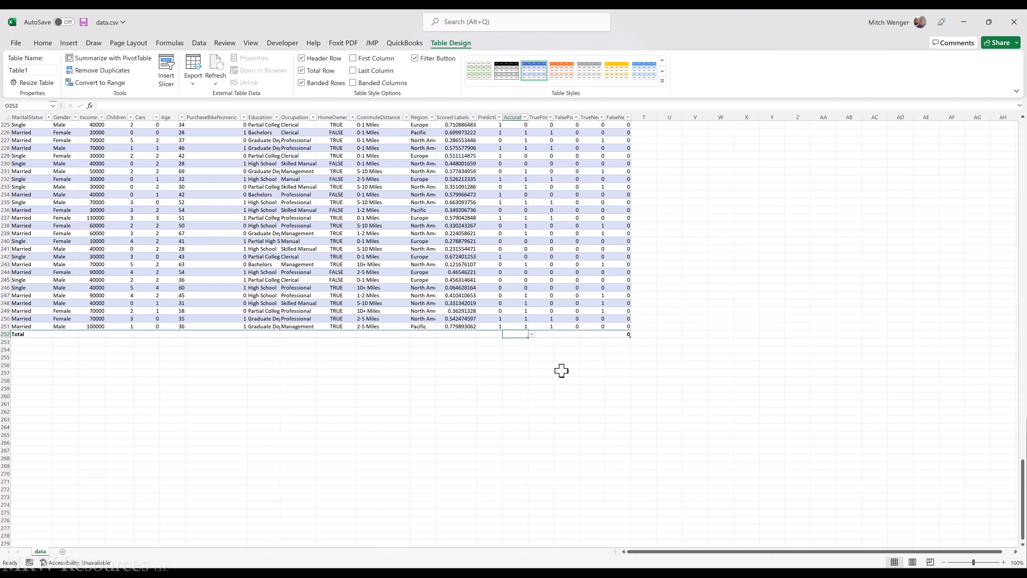
click(531, 334)
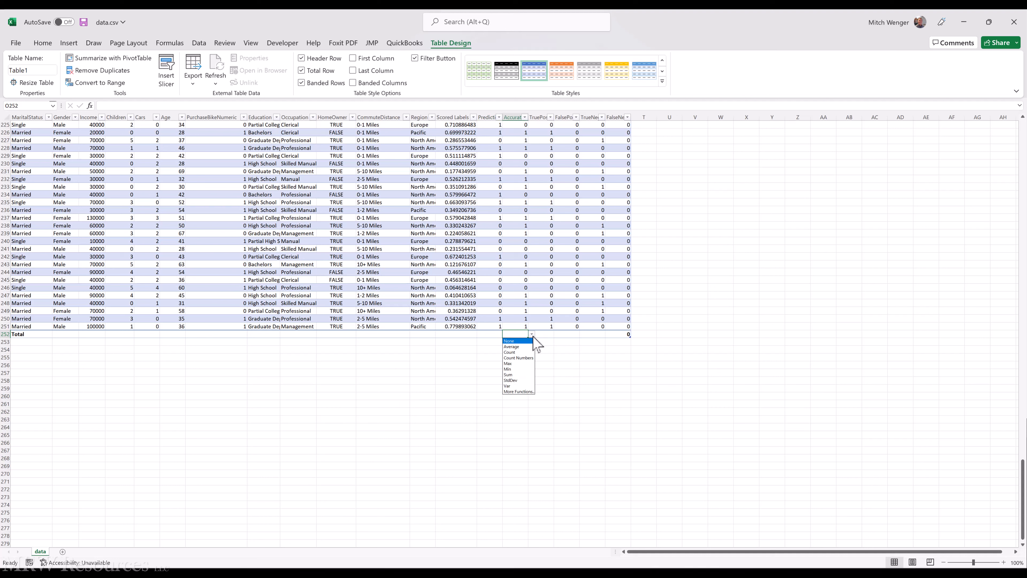
click(519, 346)
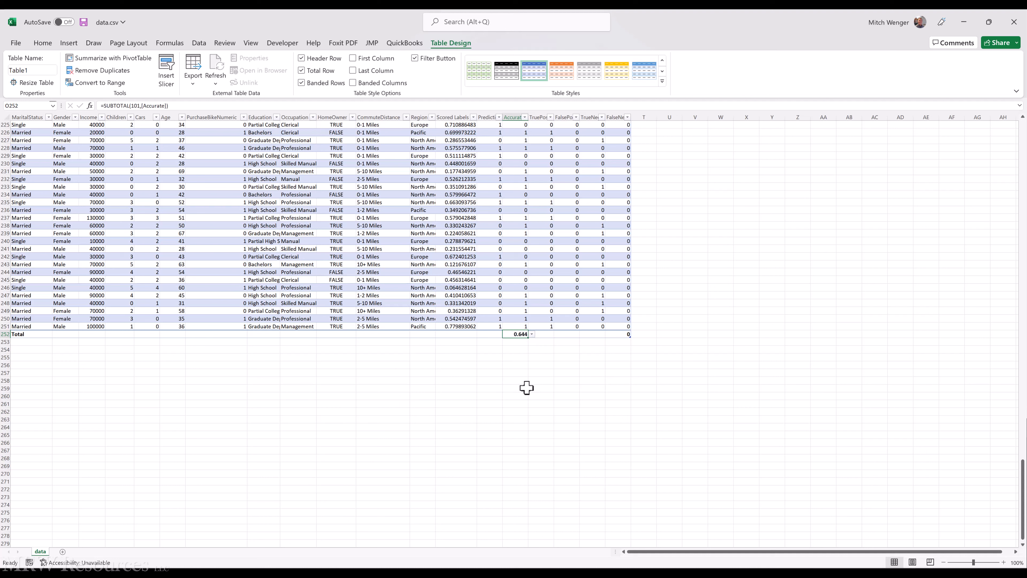
Set the totals of the TruePos and FalsePos columns to Count
key(Tab)
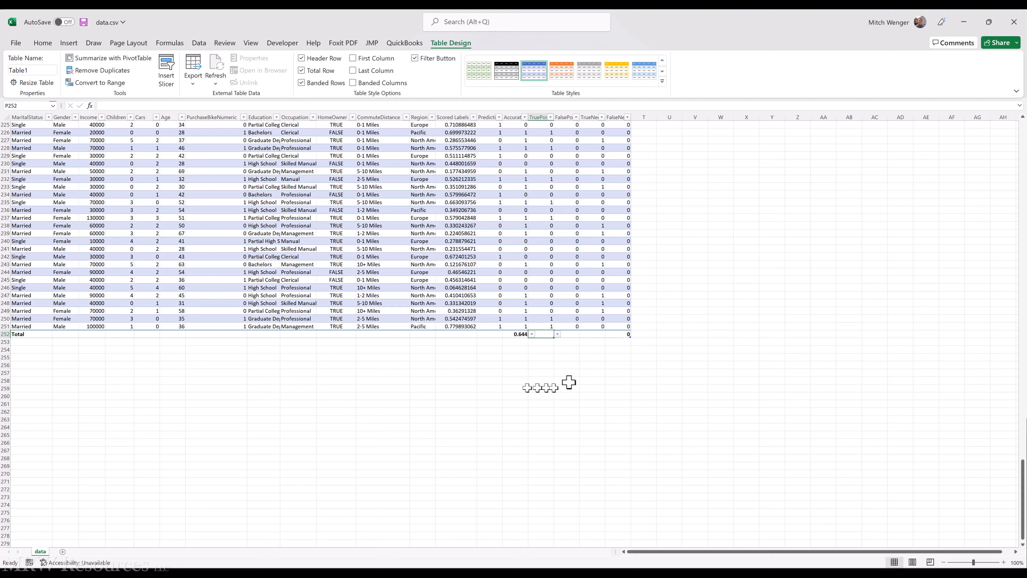
click(557, 334)
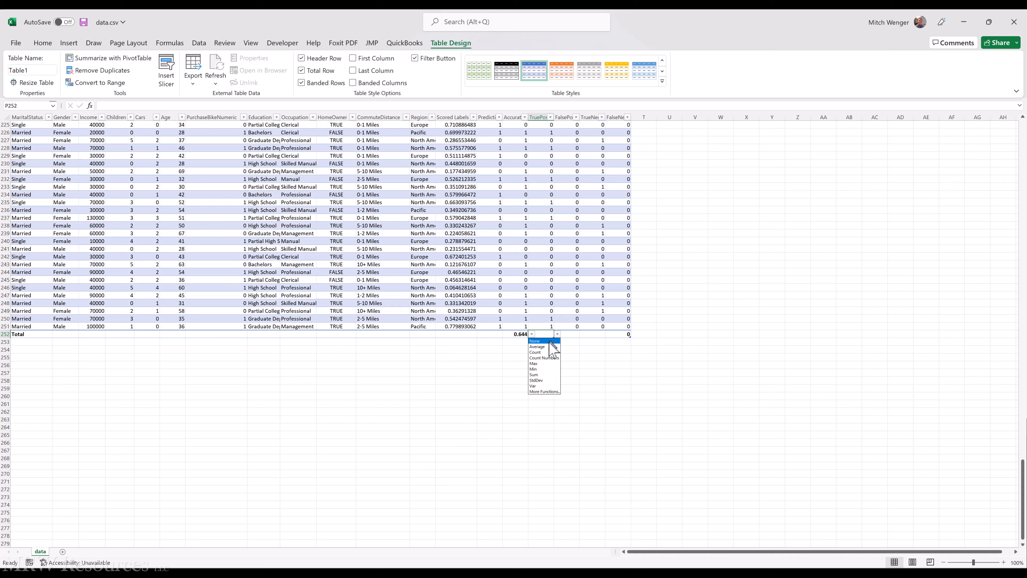
click(545, 352)
key(Tab)
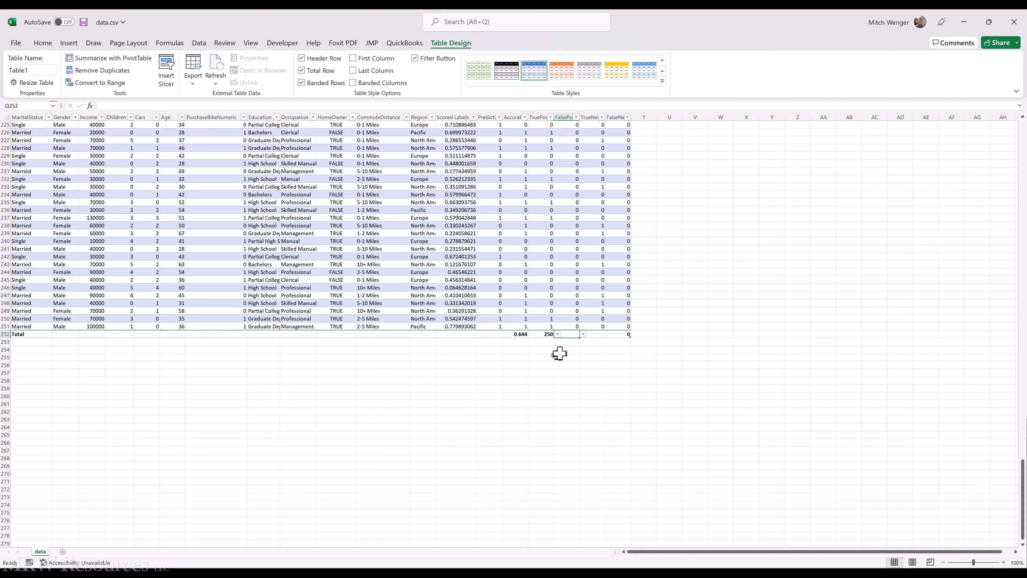
click(583, 334)
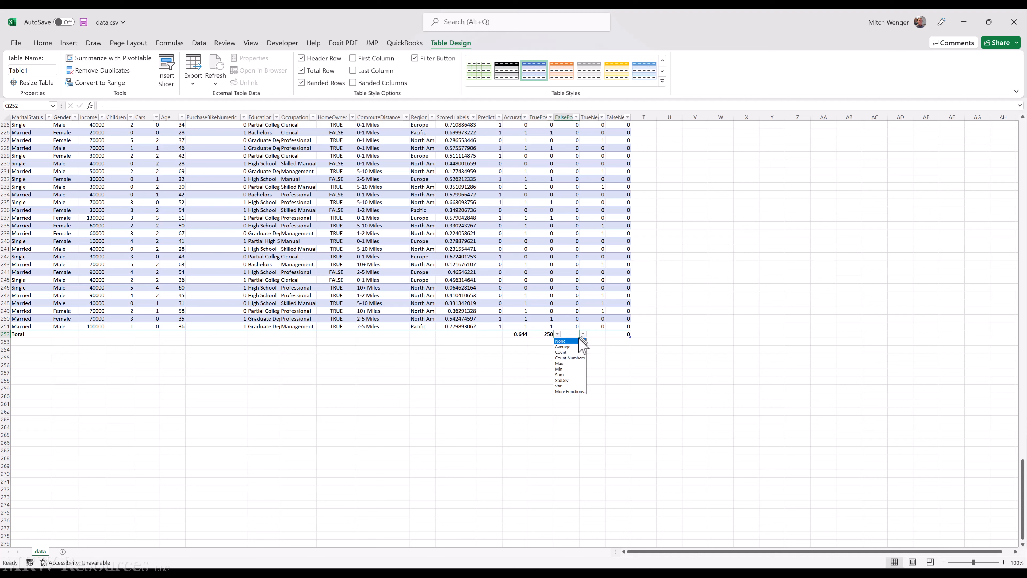
click(567, 352)
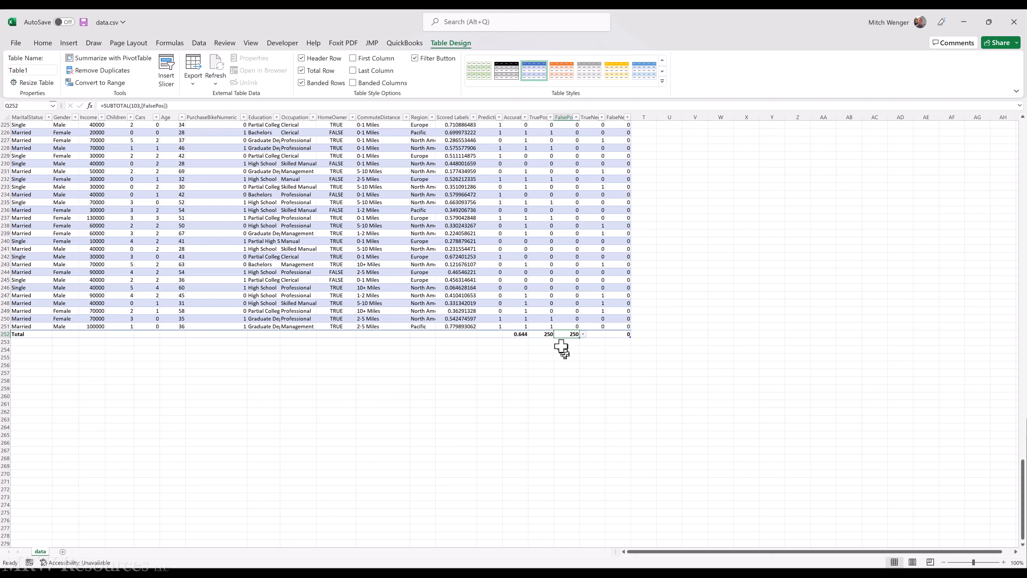
Change the totals of the TruePos and FalsePos columns to Sum
click(547, 334)
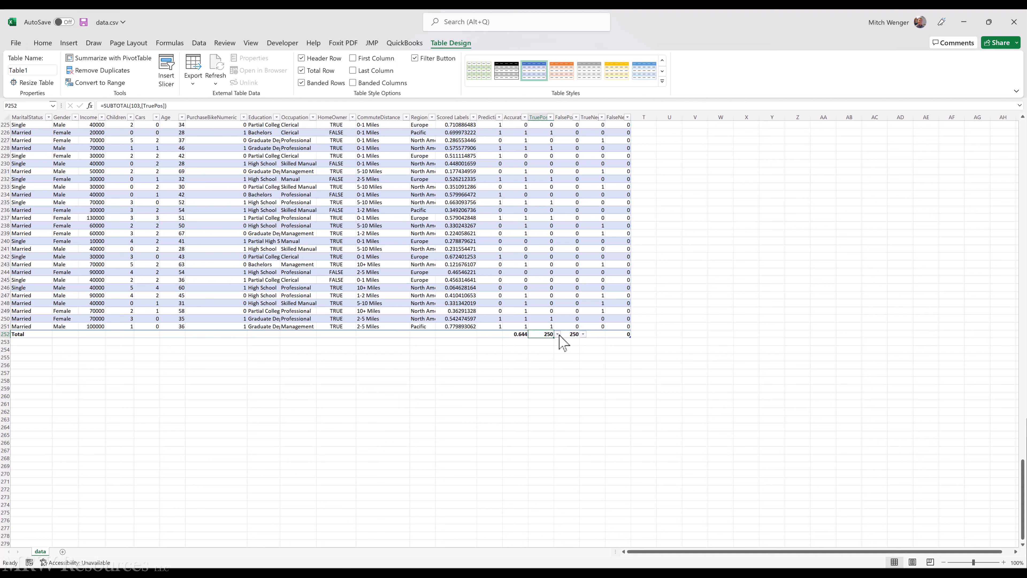
click(557, 334)
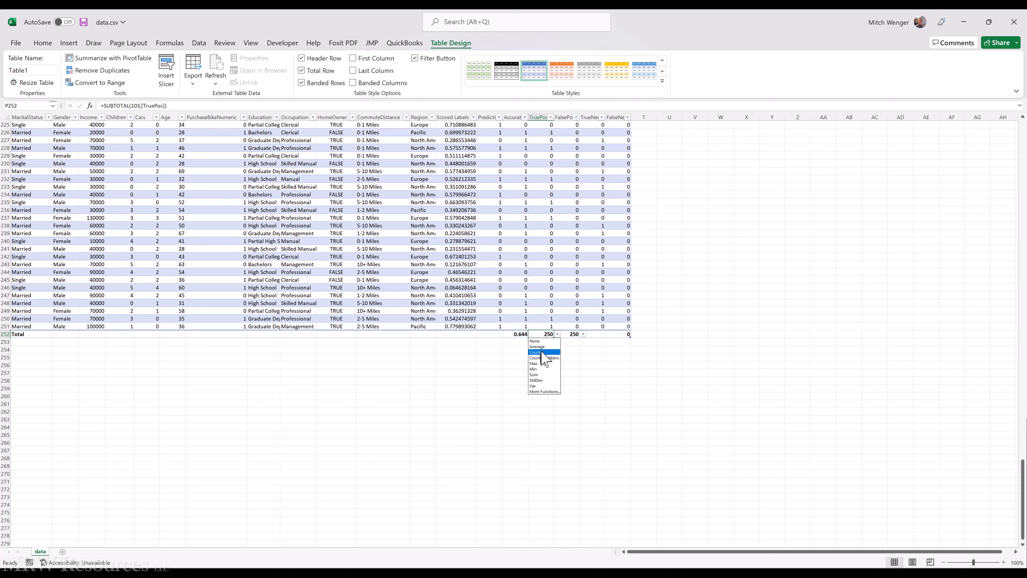
click(538, 374)
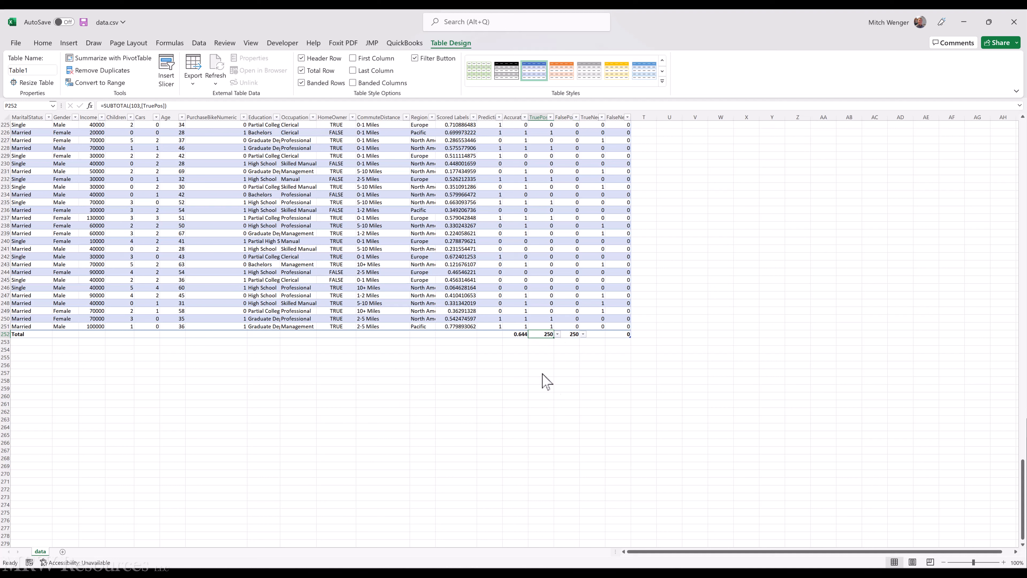
click(582, 333)
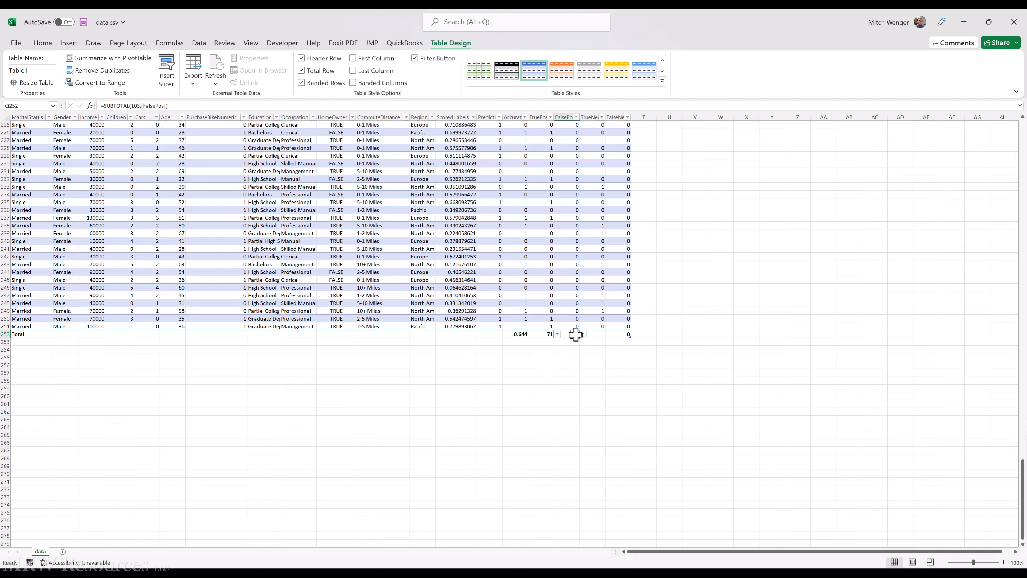
click(583, 334)
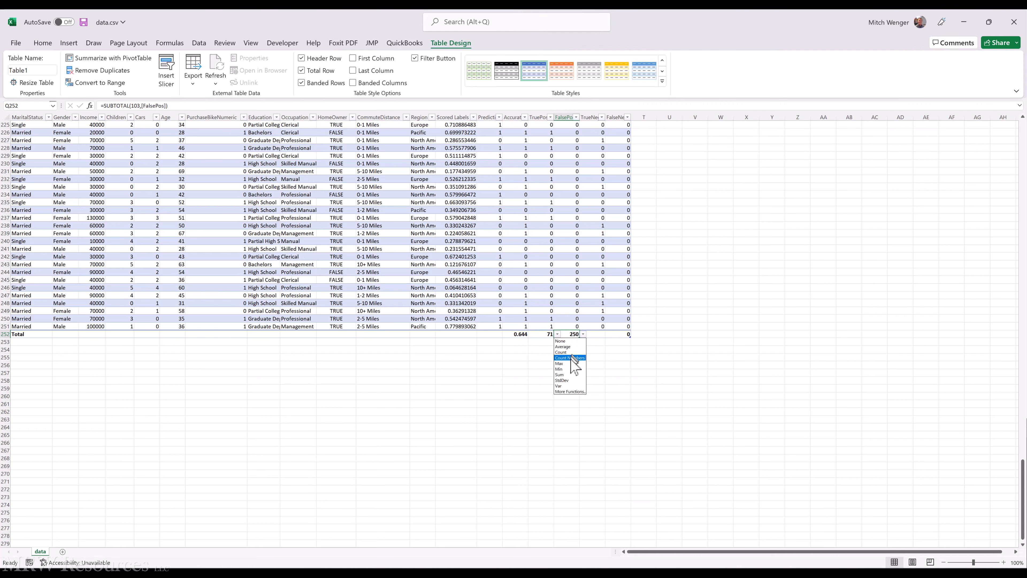
click(566, 374)
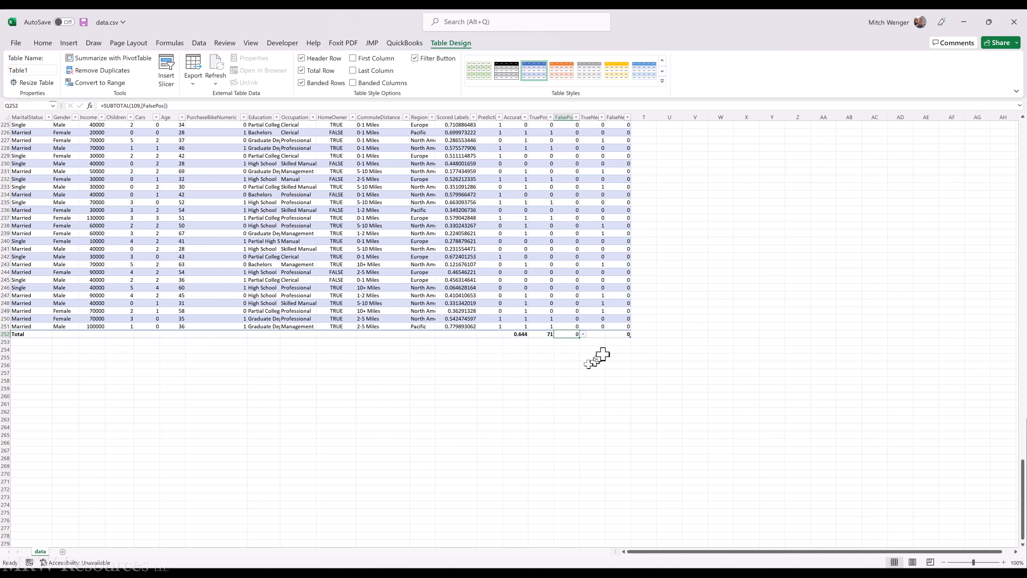
Set the totals of the TrueNeg and FalseNeg columns to Sum
click(600, 333)
click(608, 334)
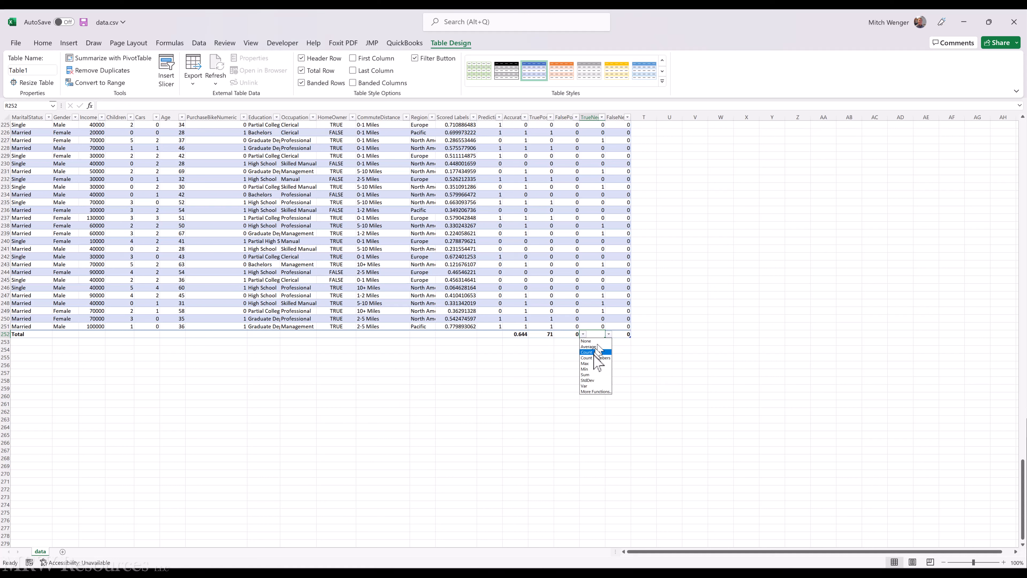
click(586, 375)
click(622, 334)
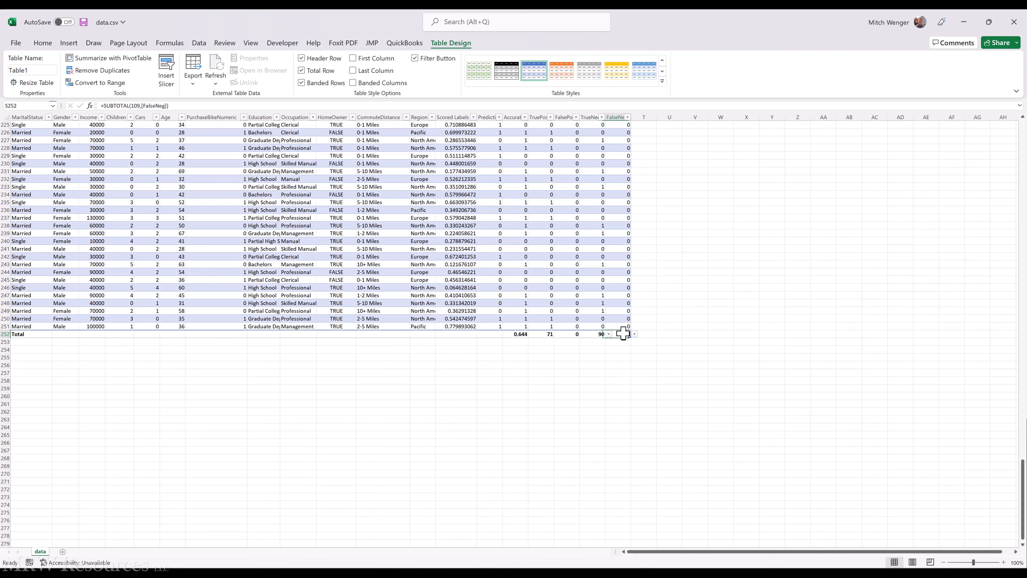
click(634, 334)
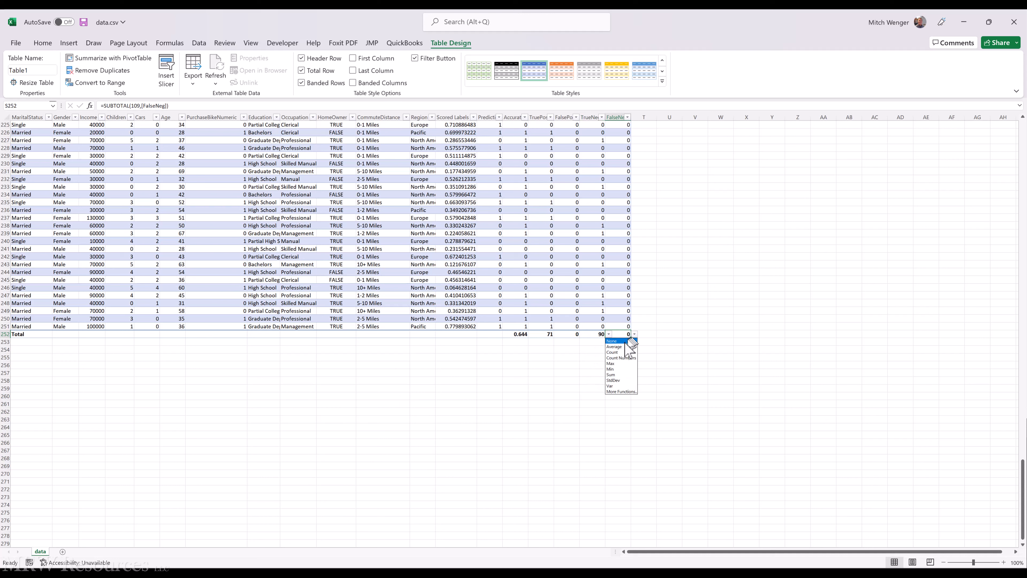
click(611, 374)
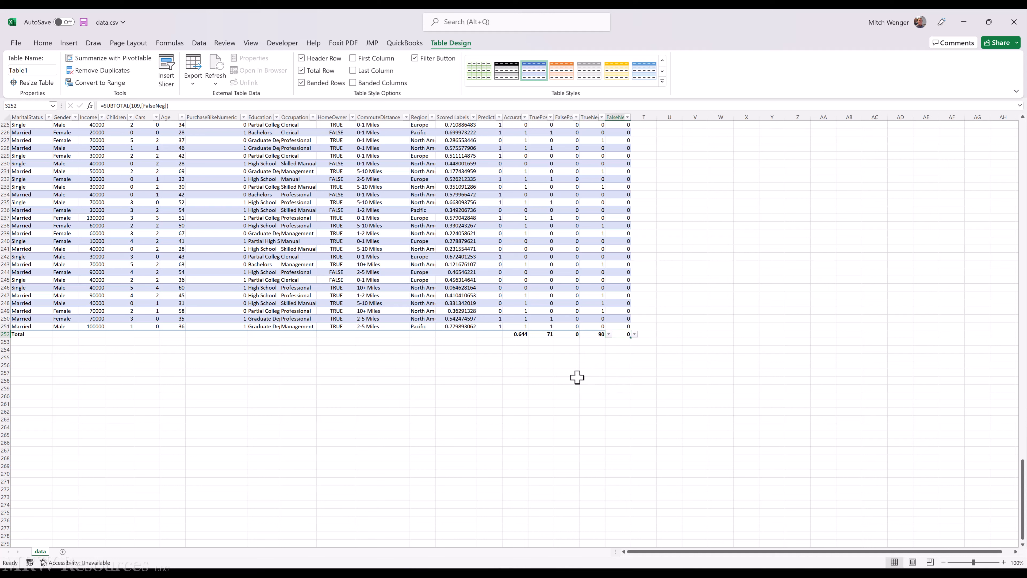
Examine the TruePos, FalsePos and FalseNeg formulas in the first rows against the Prediction and Accurate values
key(Left)
key(Left)
key(Left)
key(Up)
key(ctrl+Up)
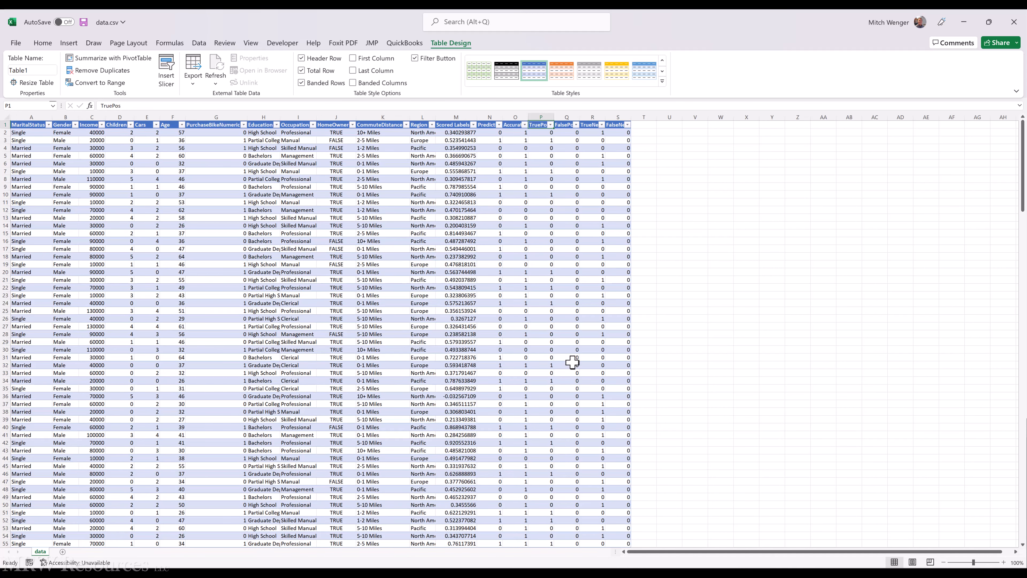
click(571, 132)
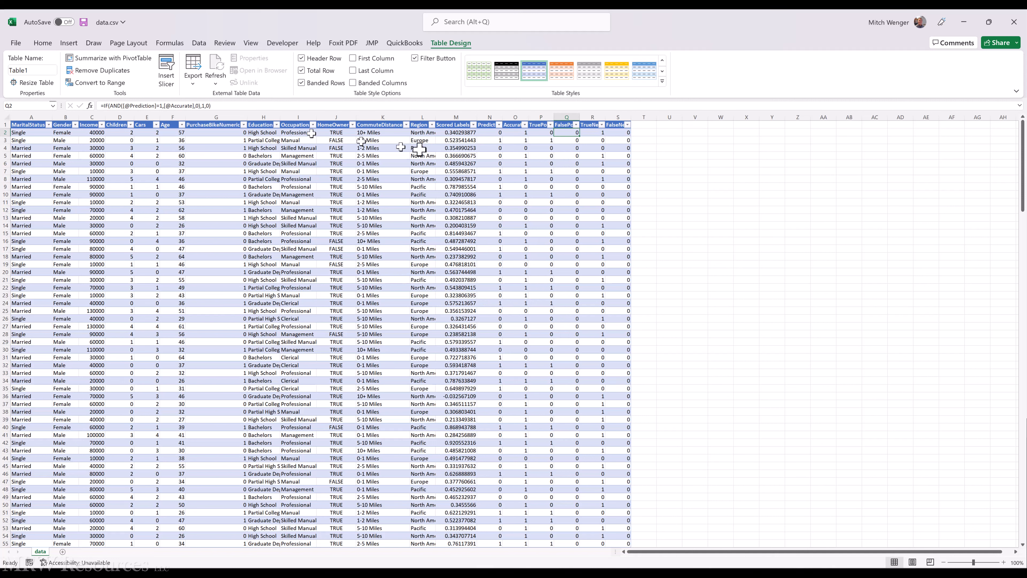
click(563, 141)
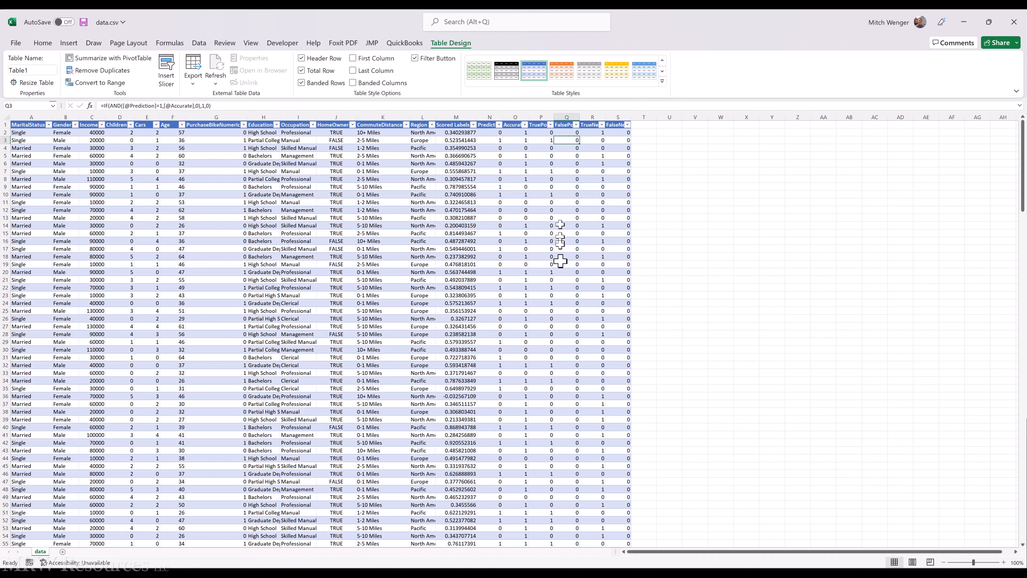
key(Down)
key(Down)
key(Down)
key(Down)
key(Down)
key(Left)
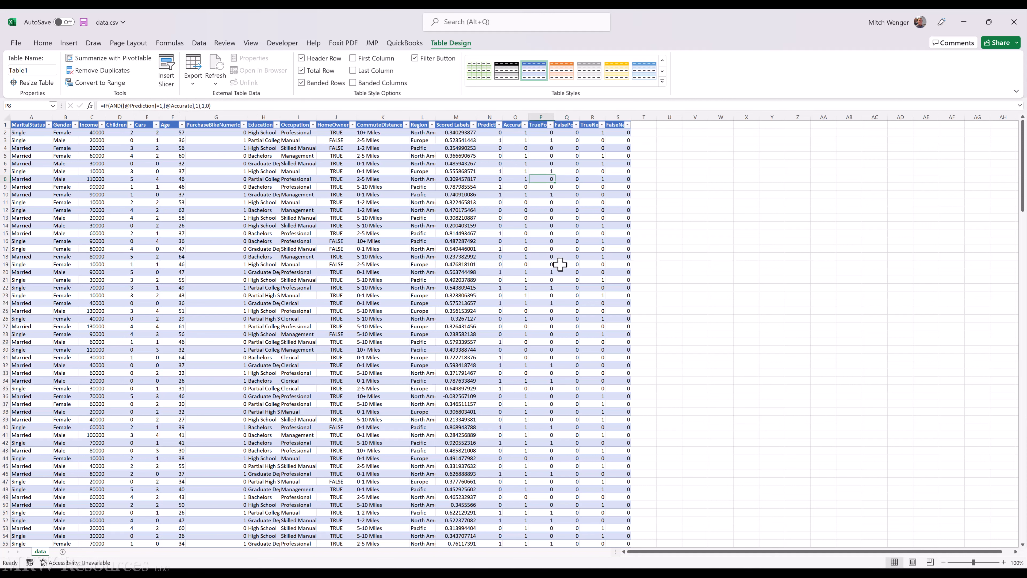
key(Left)
key(Down)
key(Right)
key(Right)
key(Right)
key(Right)
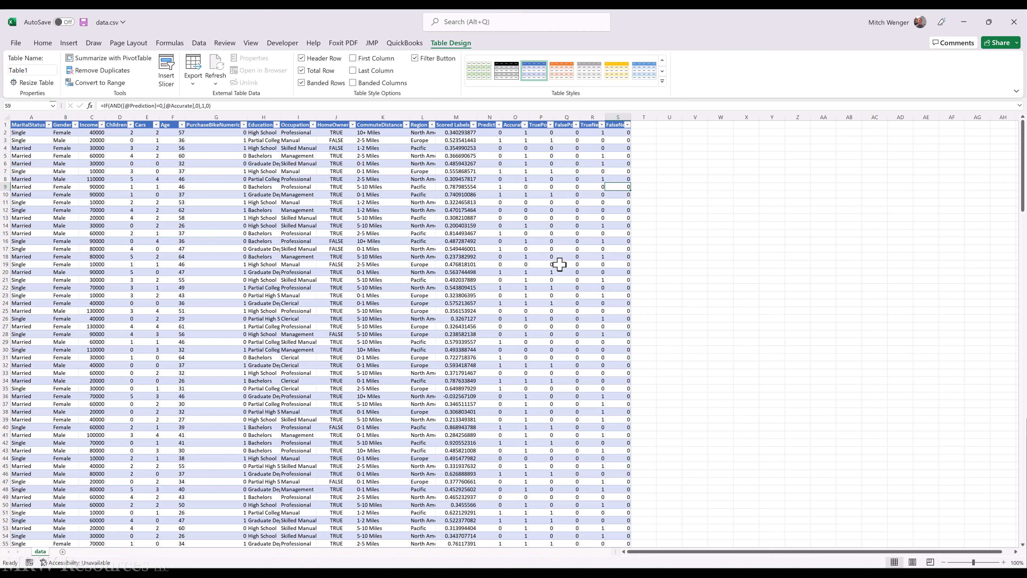
key(Left)
key(Left)
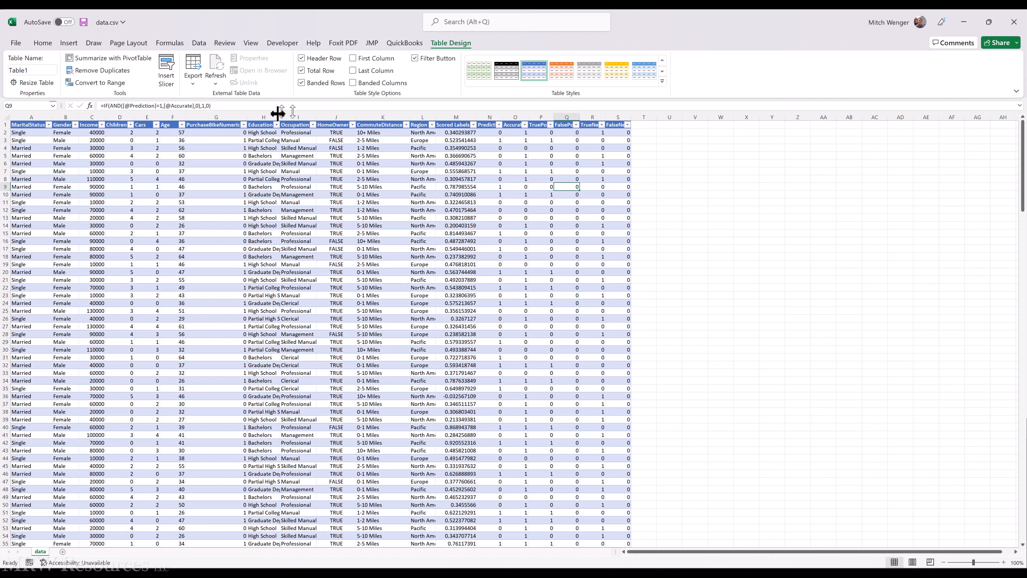
click(547, 132)
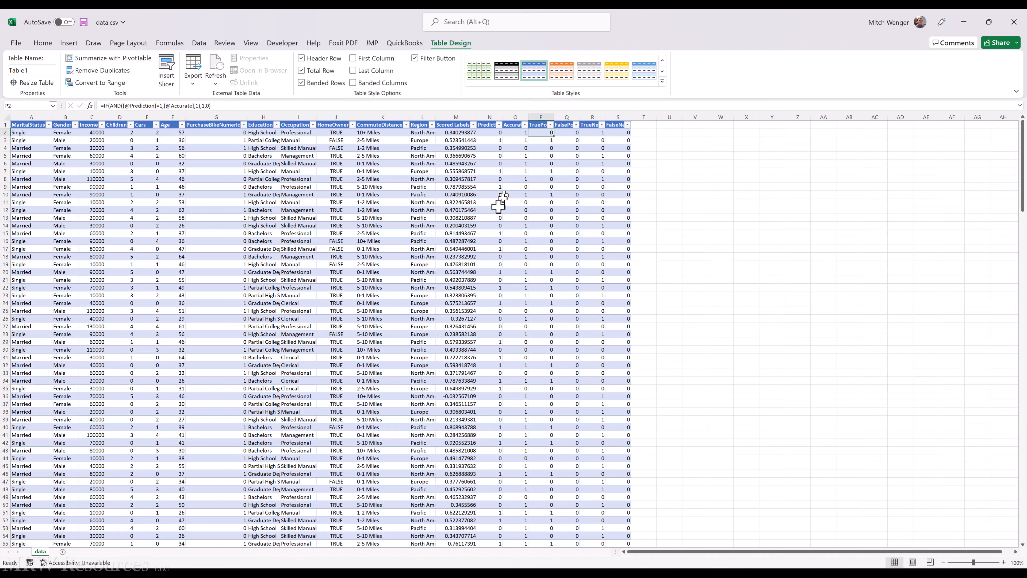
click(196, 106)
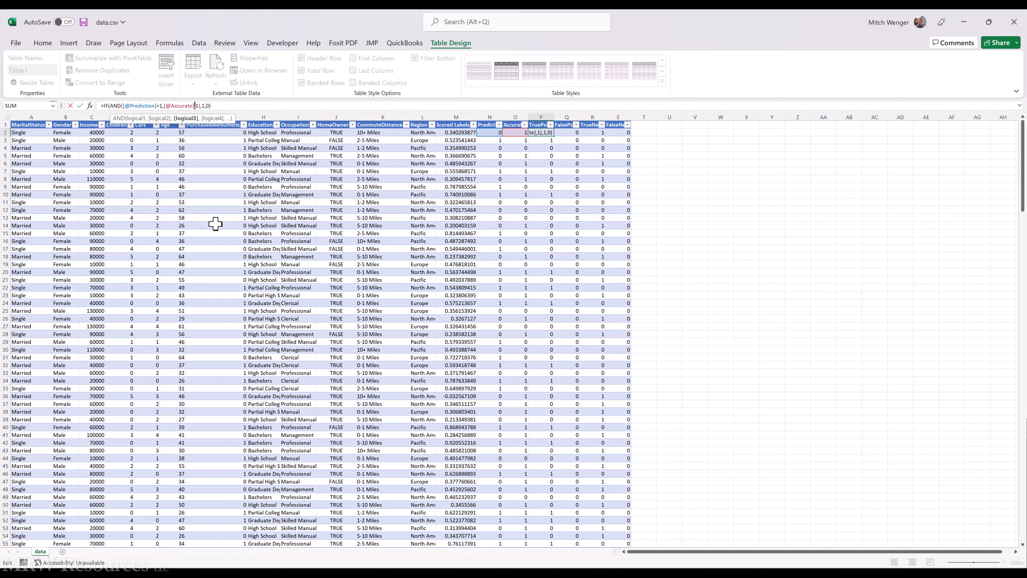
key(BackSpace)
text(+)
key(BackSpace)
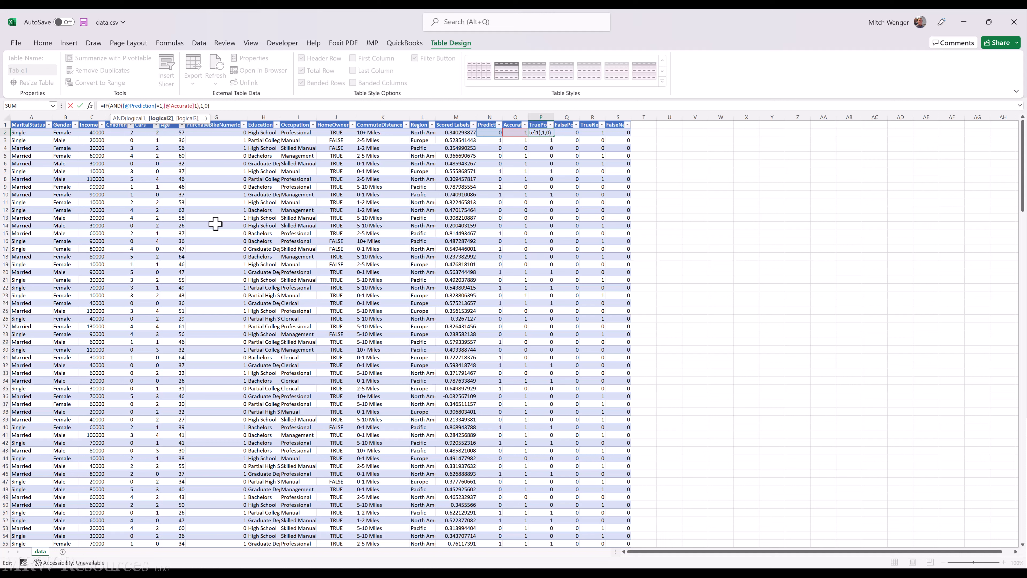
text(=)
key(ctrl+Return)
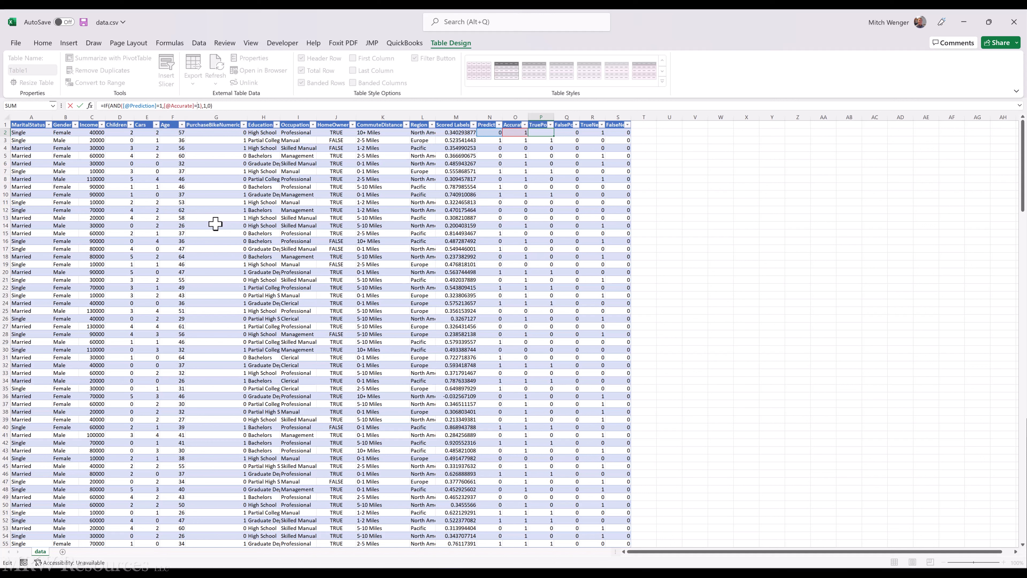
key(Right)
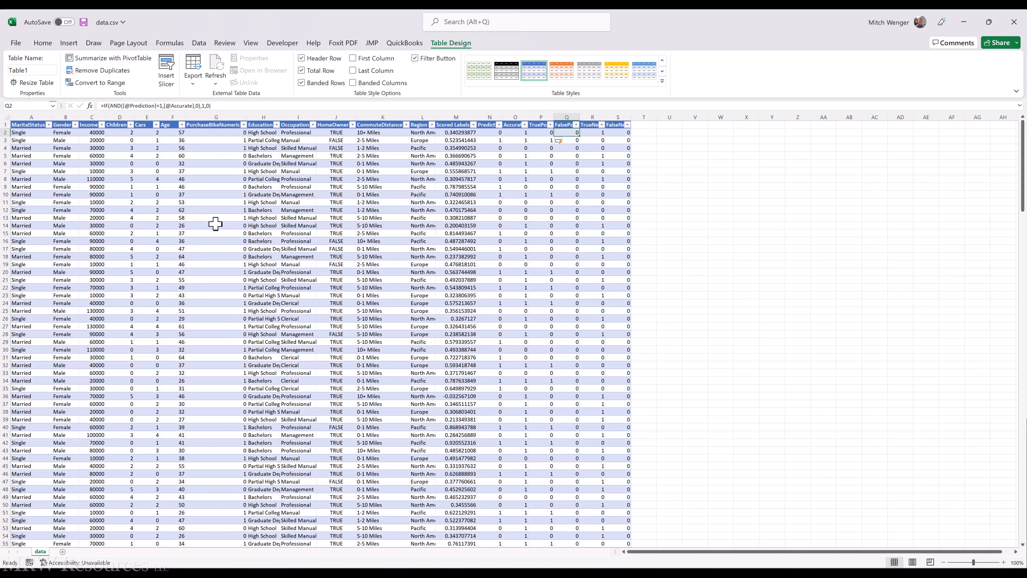
click(196, 106)
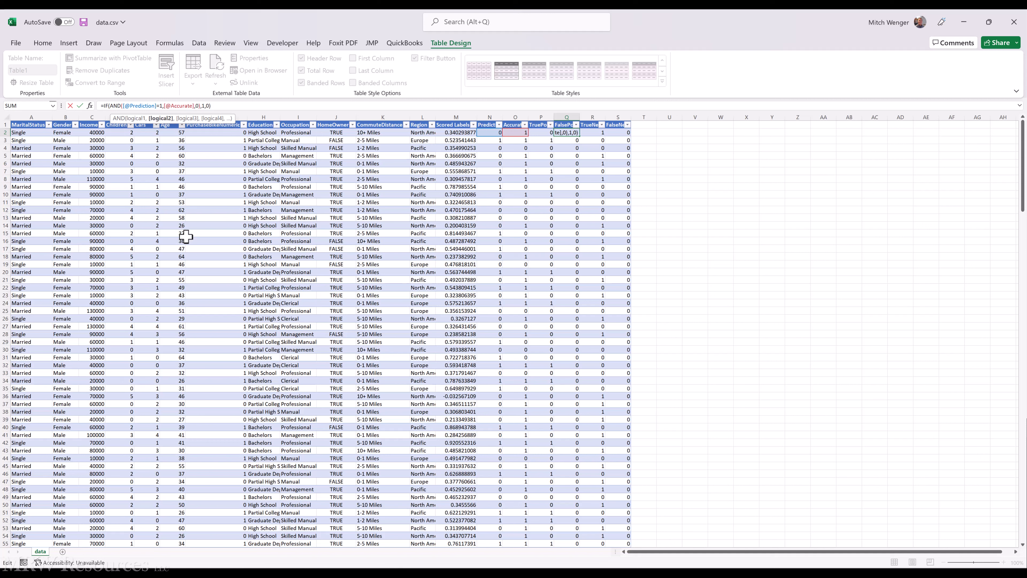
key(BackSpace)
text(=)
key(ctrl+Return)
key(Right)
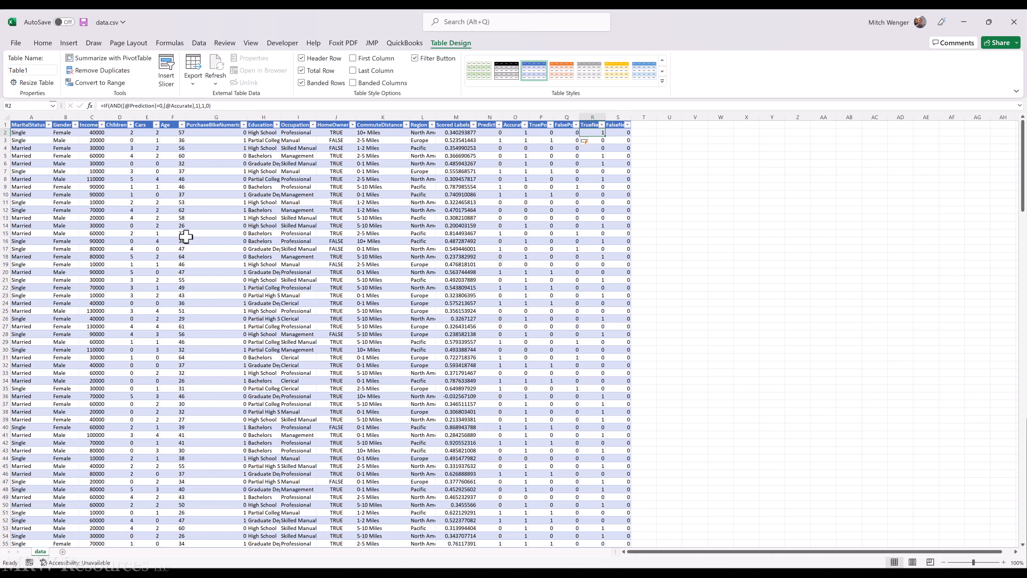
click(193, 105)
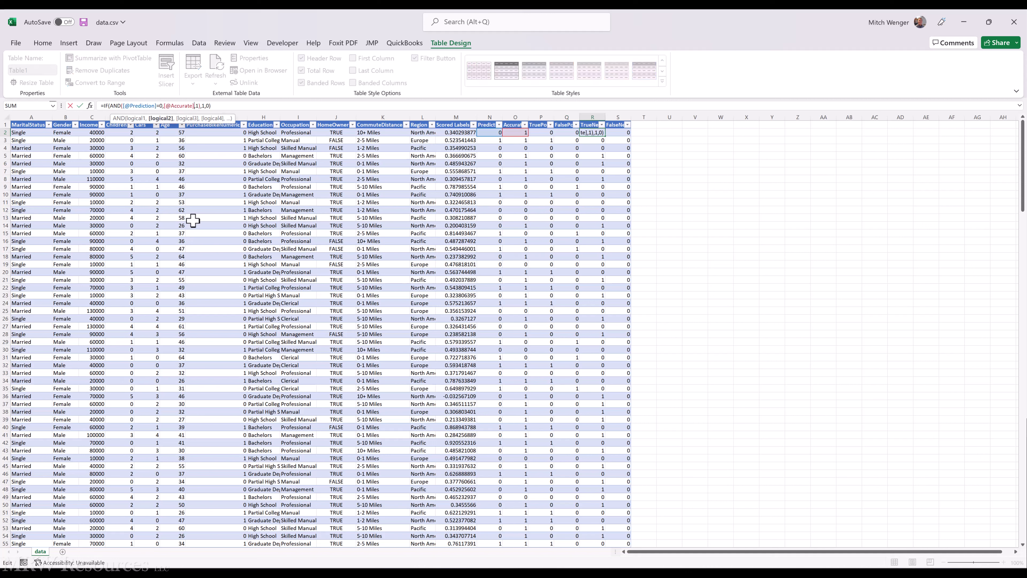
key(Right)
key(Delete)
text(0)
key(Tab)
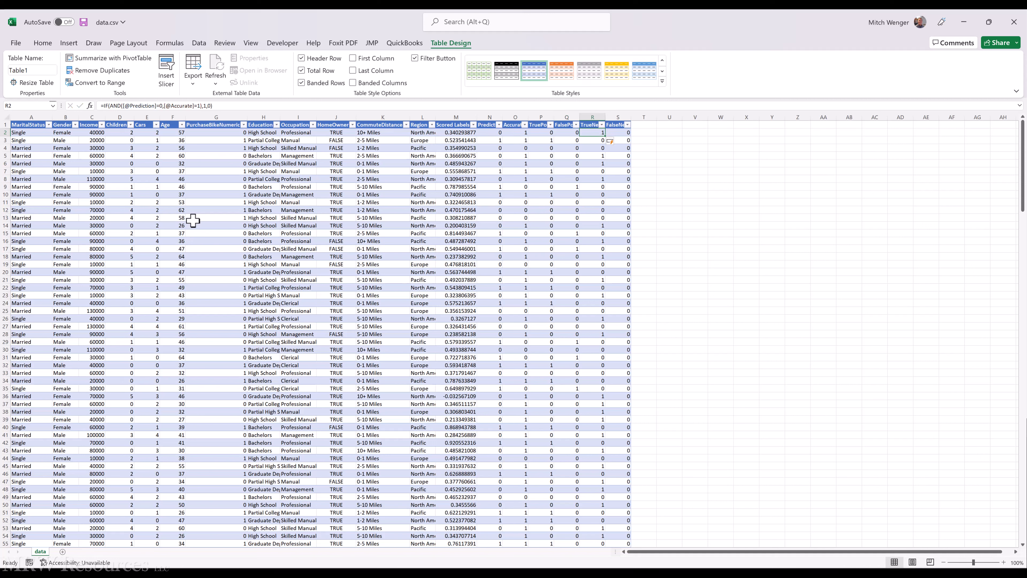
click(192, 105)
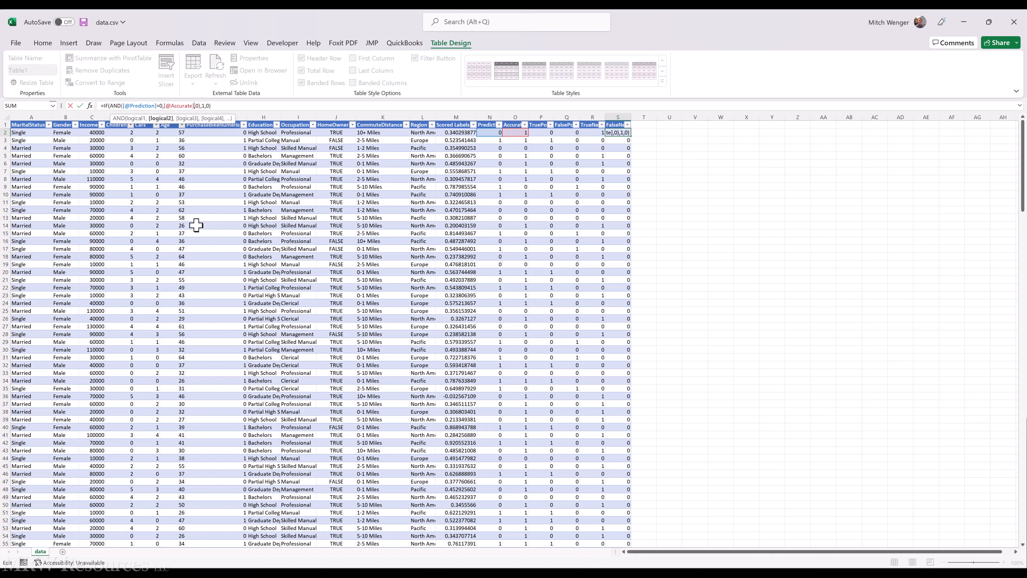
key(Delete)
text(=)
key(ctrl+Return)
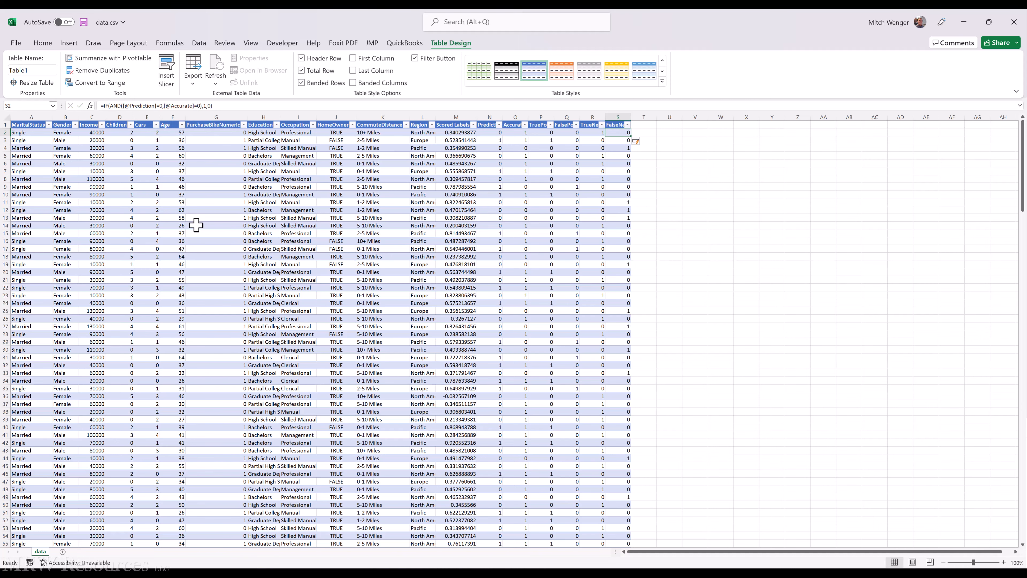
Check the TruePos, FalsePos, TrueNeg and FalseNeg totals in the total row and their combined sum, and return to the table's header row
key(ctrl+Down)
key(Down)
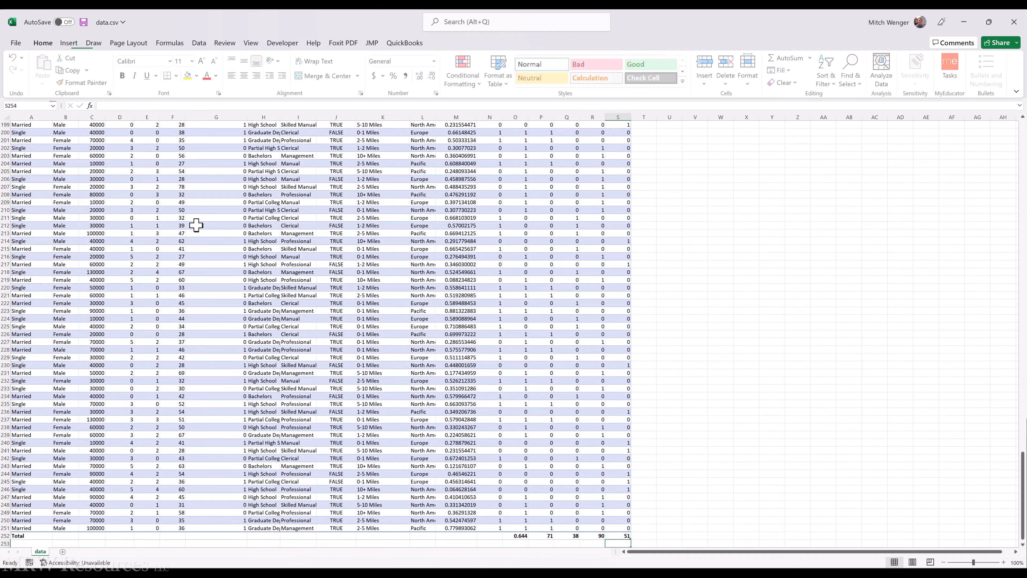
key(Up)
key(shift+Left)
key(shift+Left)
key(shift+Left)
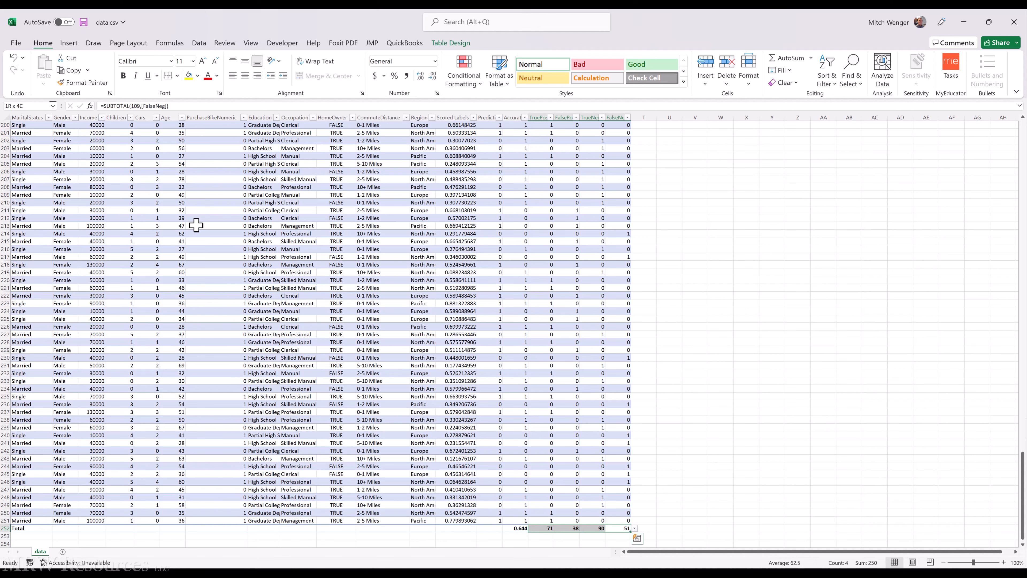
key(Right)
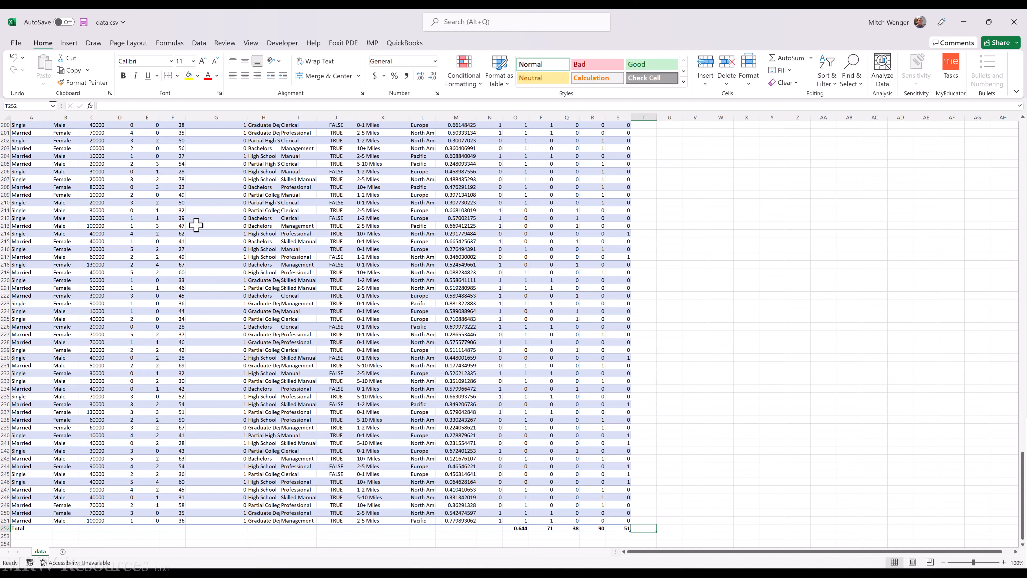
key(ctrl+Home)
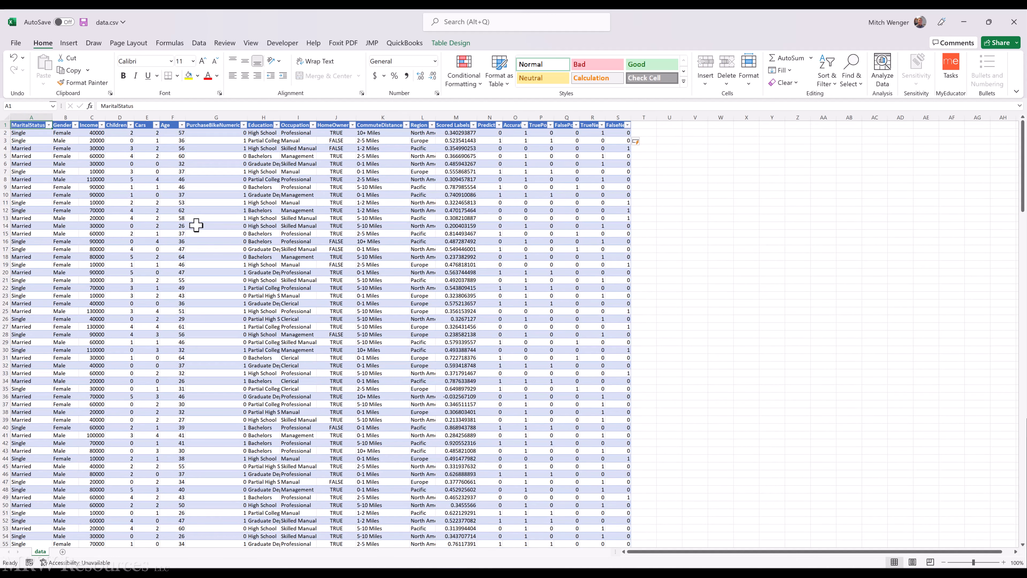
key(Right)
key(Right)
key(Right)
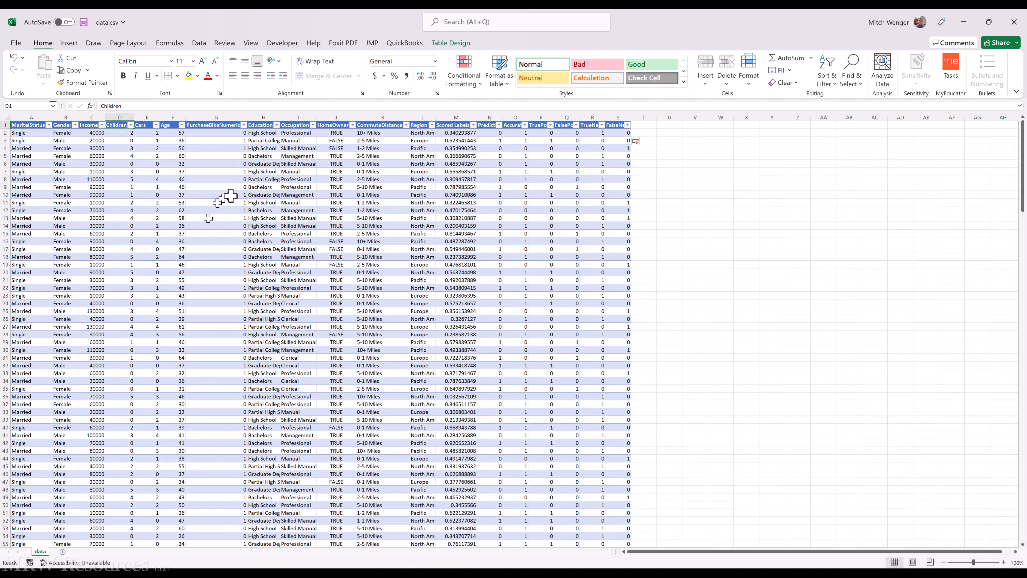
Start a confusion matrix beside the table with the headings Pred in U1 and Actual in V1
click(676, 135)
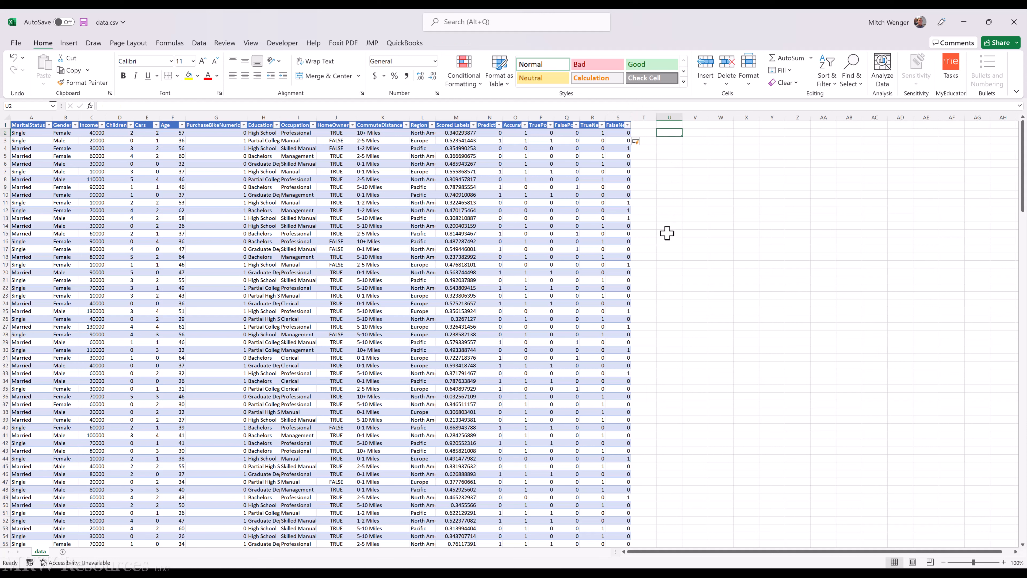
key(Up)
text(Pred)
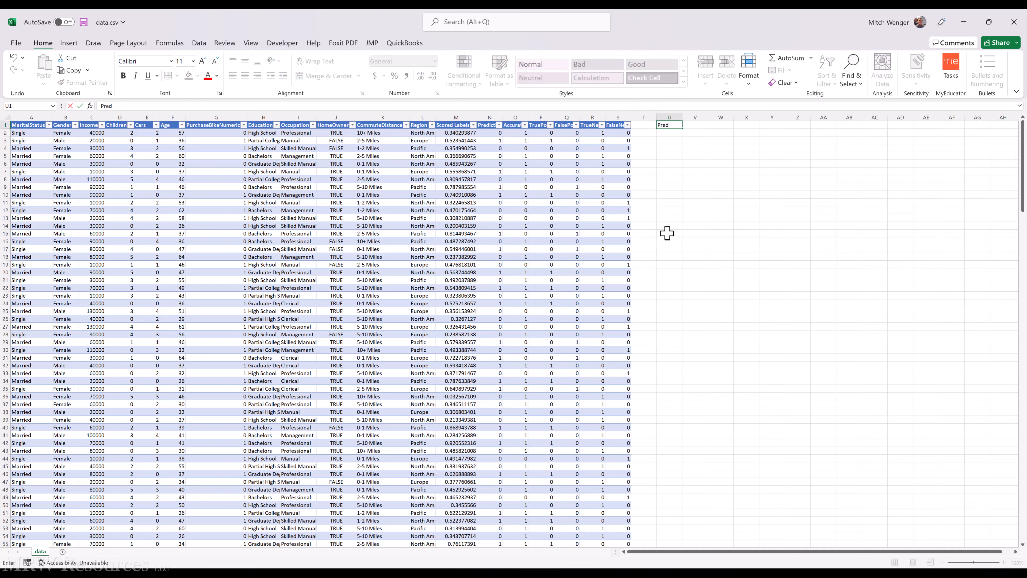
key(Tab)
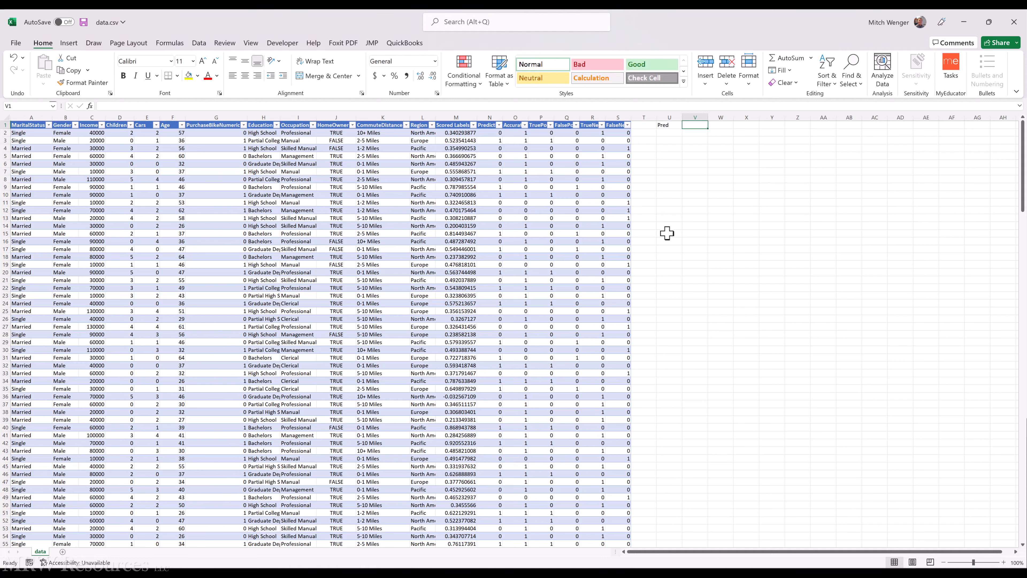
text(Actual)
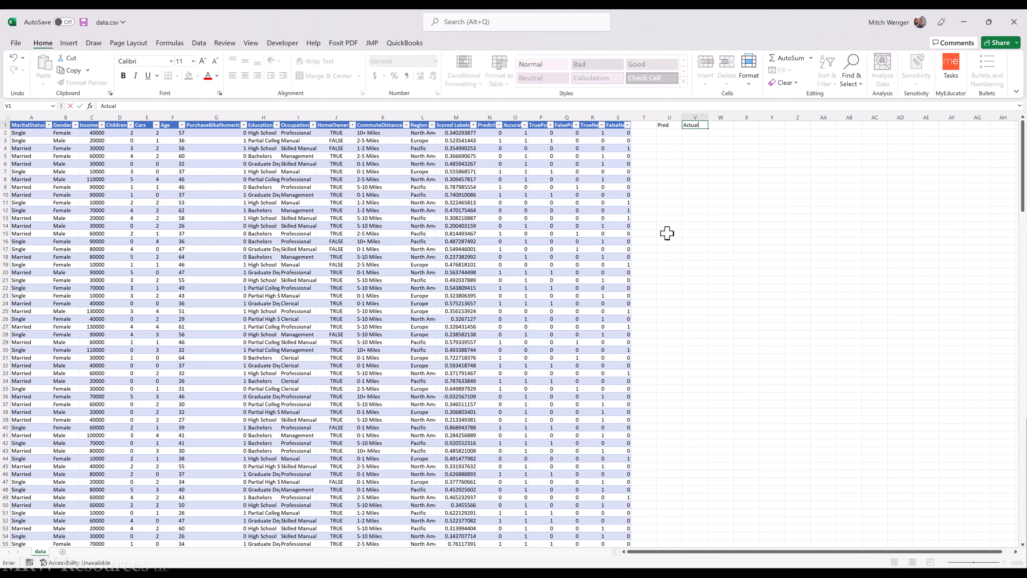
key(Return)
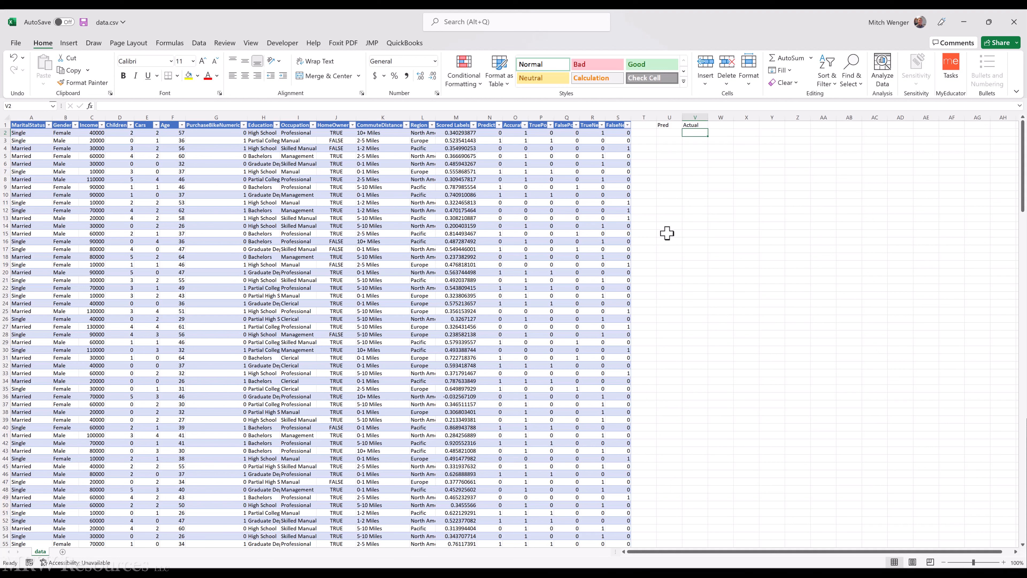
Label the confusion matrix with Y and N in V2:W2 for actual values and in U3:U4 for predicted values
text(Y)
key(Tab)
text(N)
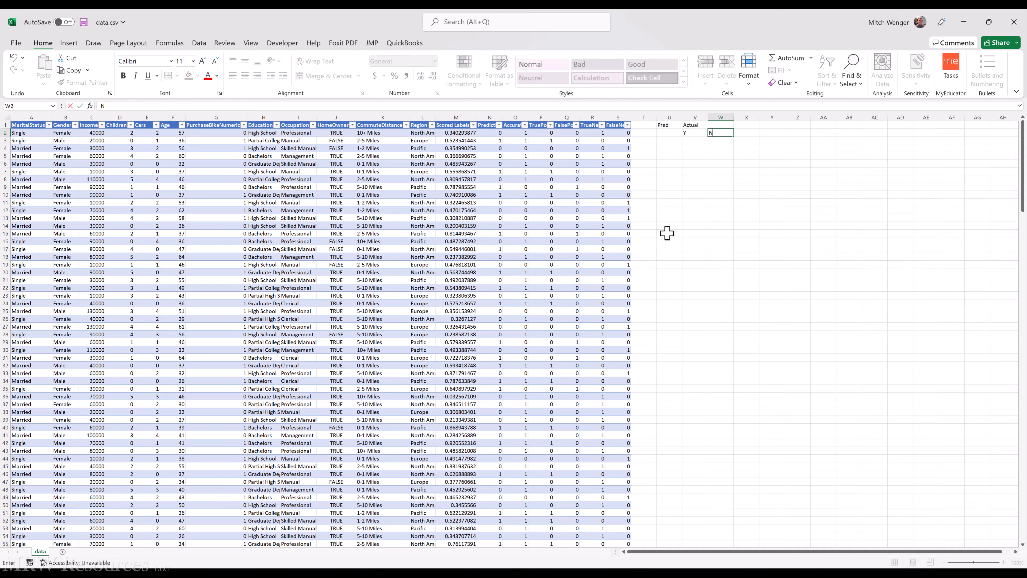
key(Return)
text(Y)
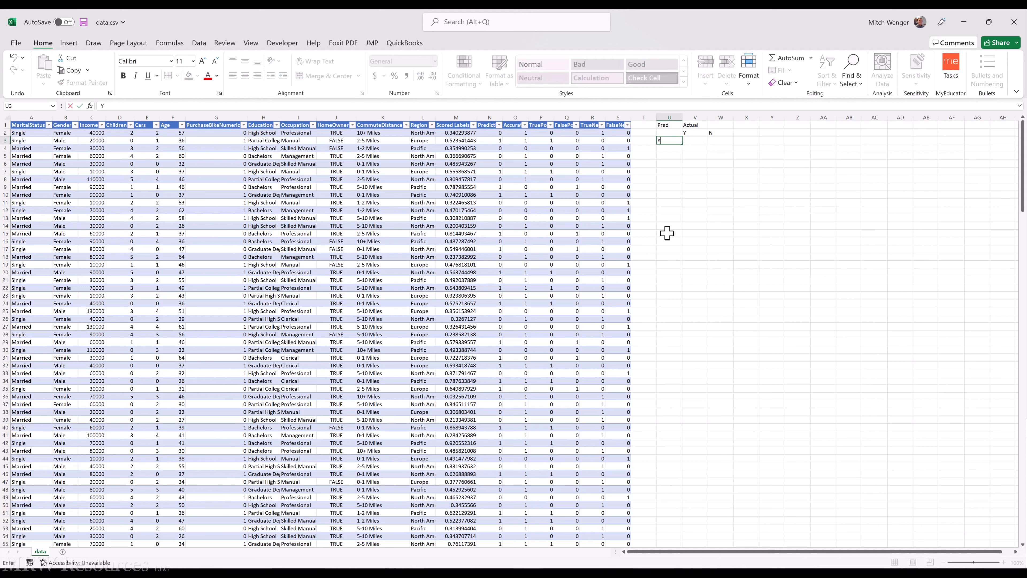
text(N)
key(Up)
Link V3, the predicted Y and actual Y cell, to the TruePos total with =Table1[[#Totals],[TruePos]]
key(Right)
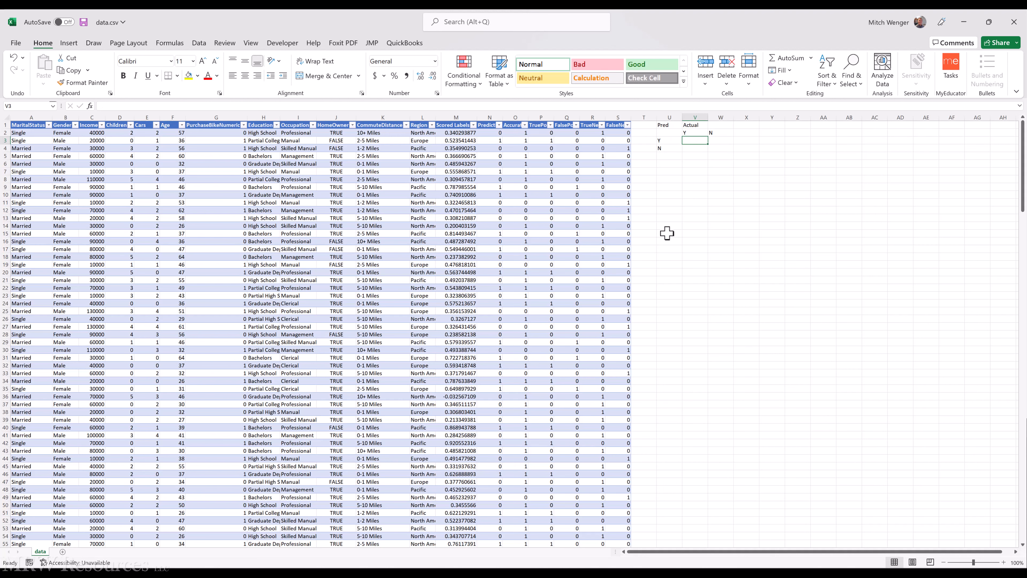
text(=)
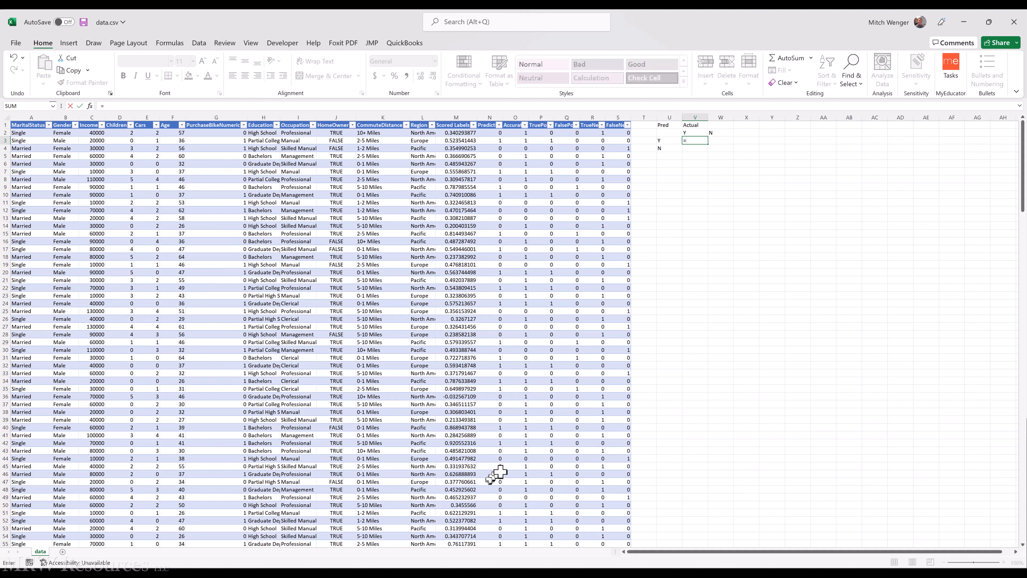
click(542, 503)
key(ctrl+Down)
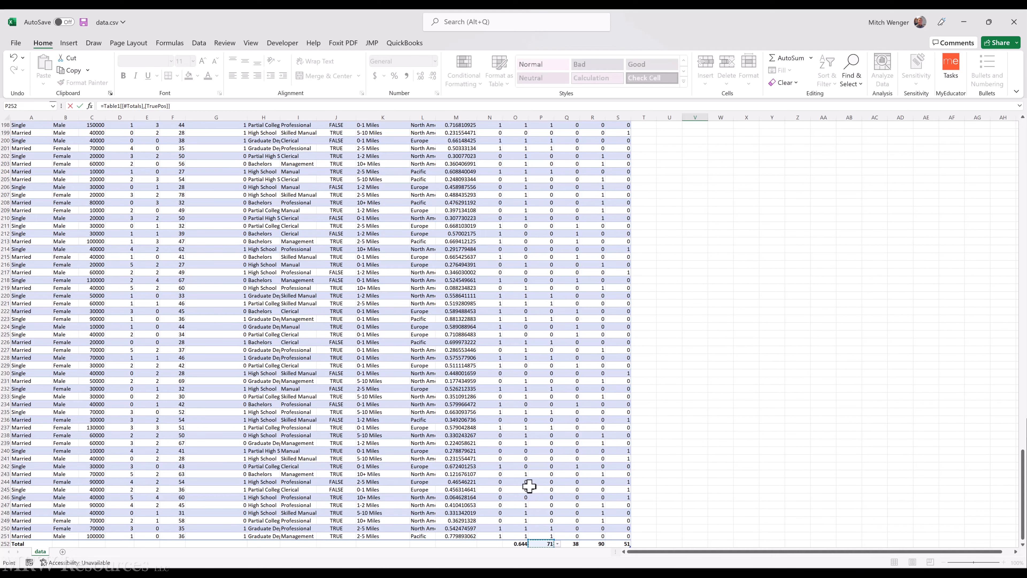
key(ctrl+Return)
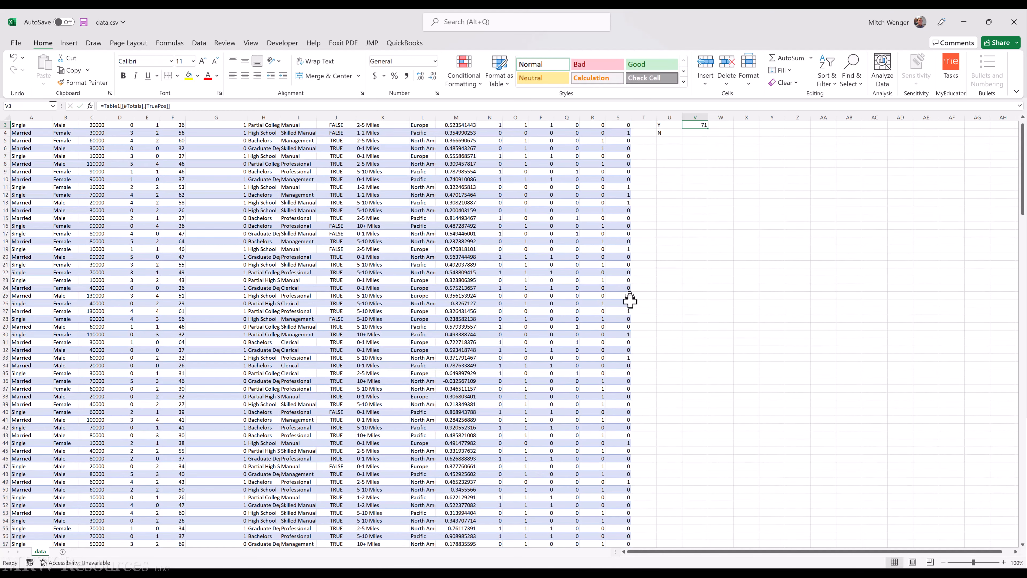
Link W3, the predicted Y and actual N cell, to the FalsePos total with =Table1[[#Totals],[FalsePos]]
key(Up)
key(Up)
key(Down)
key(Down)
key(Right)
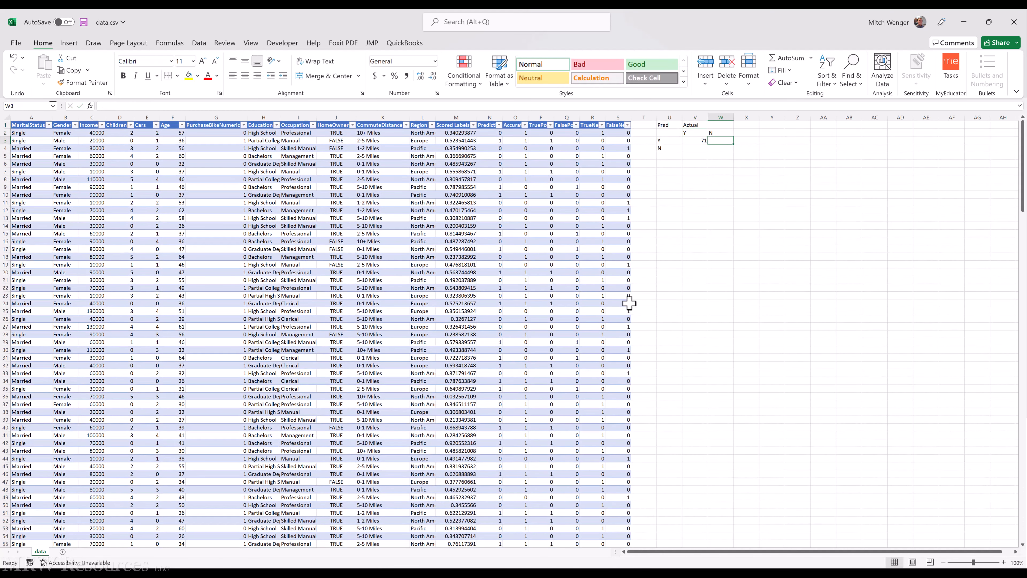
text(=)
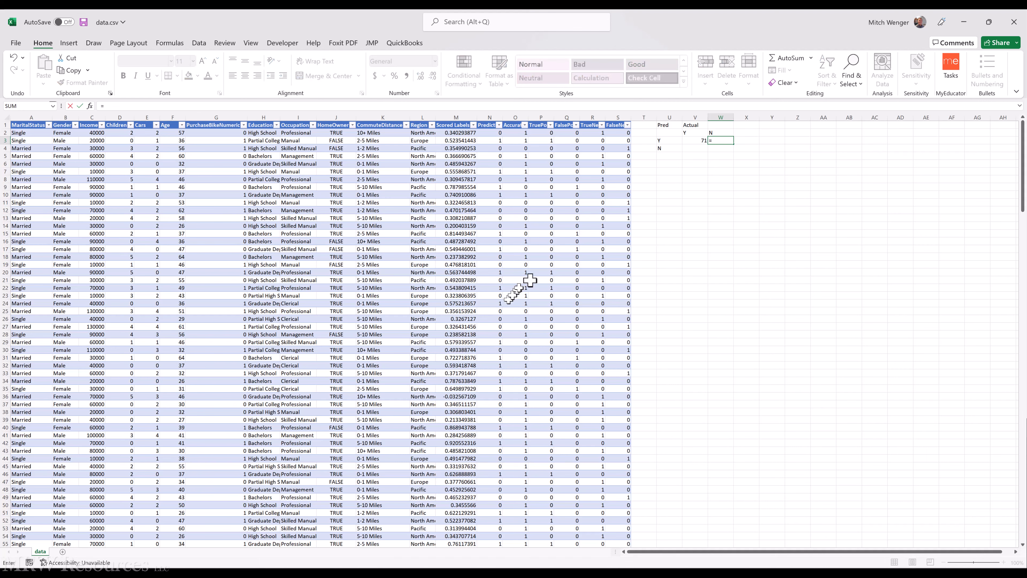
click(567, 275)
key(ctrl+Down)
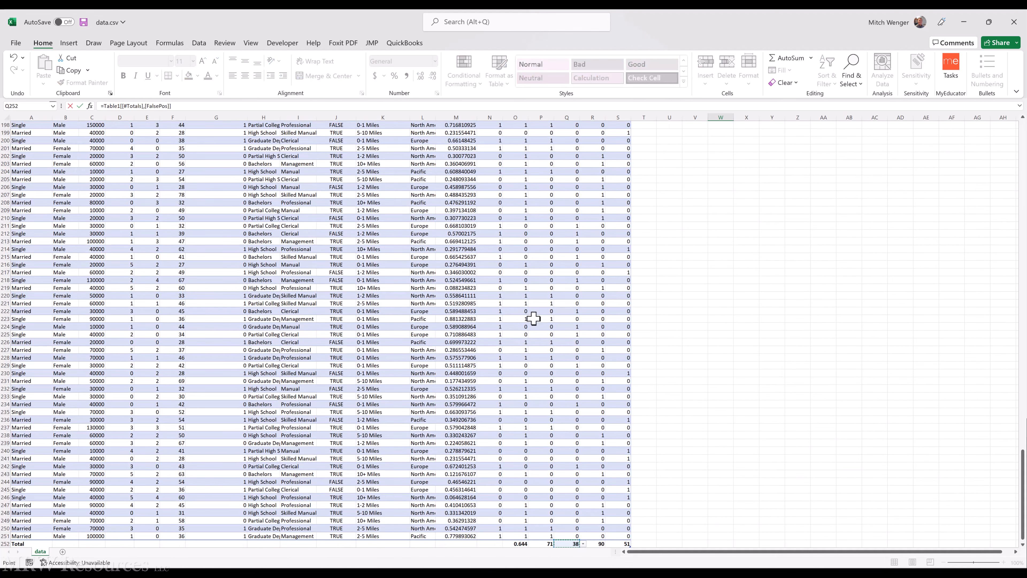
key(Return)
Link V4, the predicted N and actual Y cell, to the FalseNeg total with =Table1[[#Totals],[FalseNeg]]
key(Up)
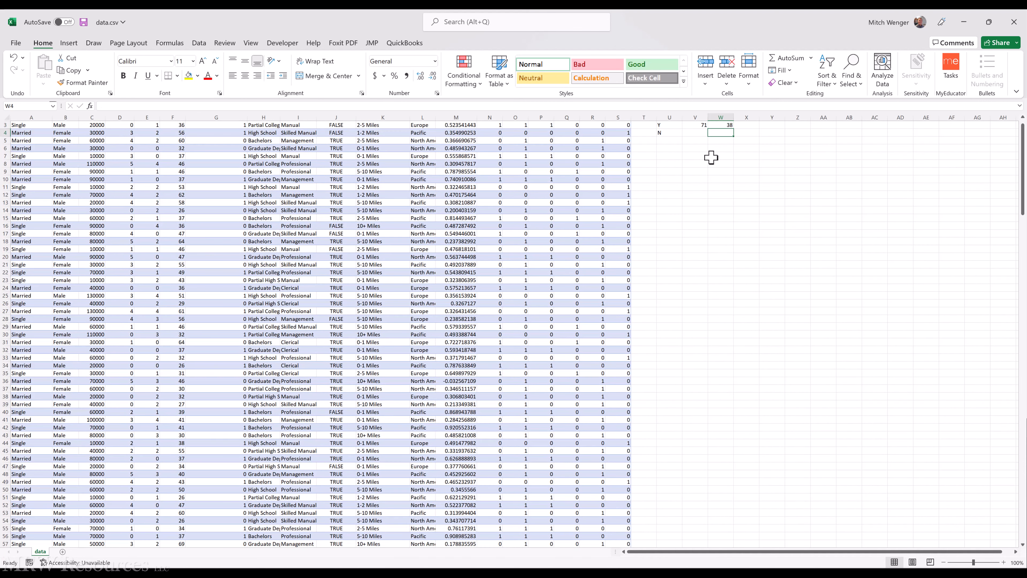
key(Left)
scroll(711, 158, up, 1)
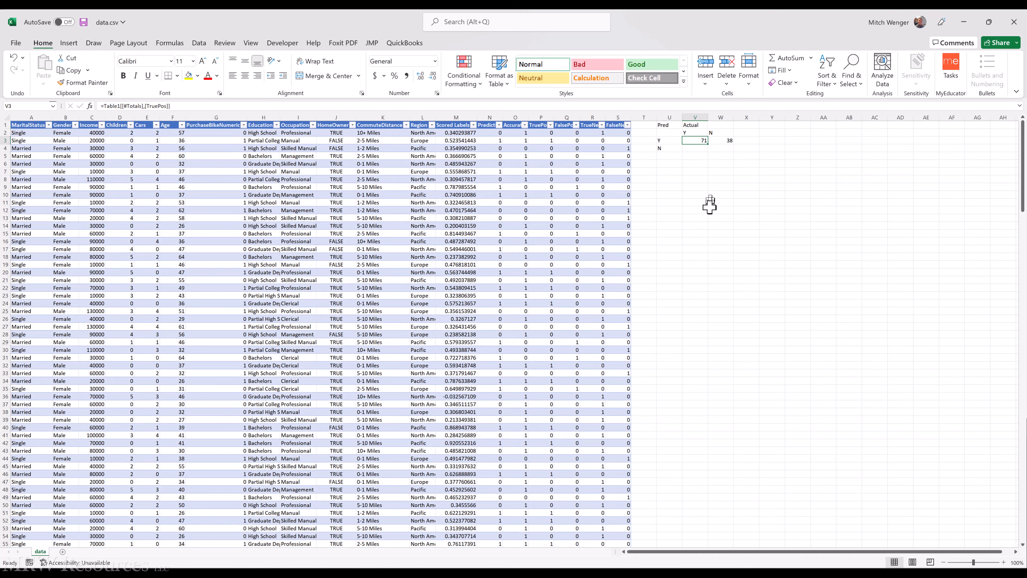
key(Down)
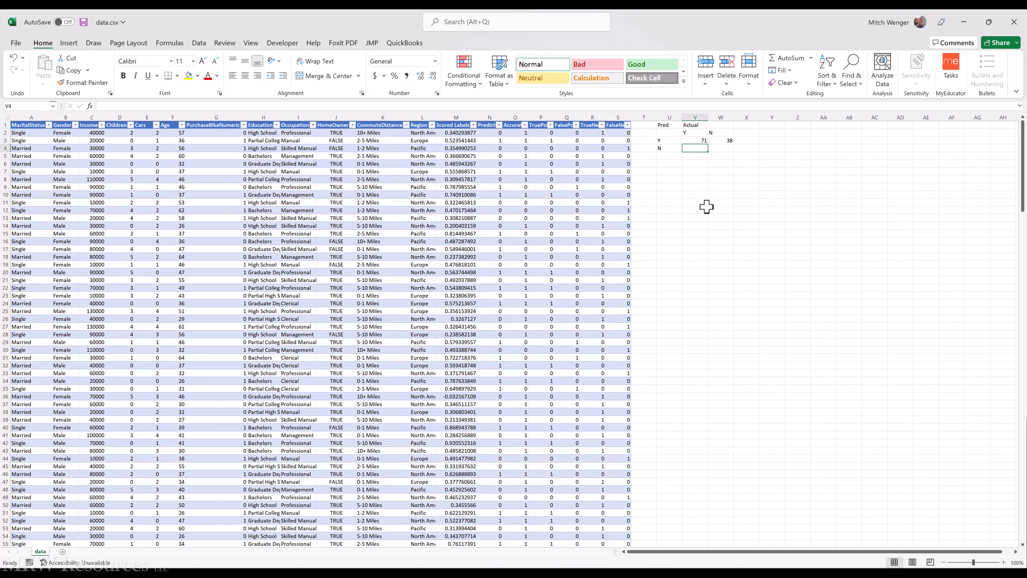
text(=)
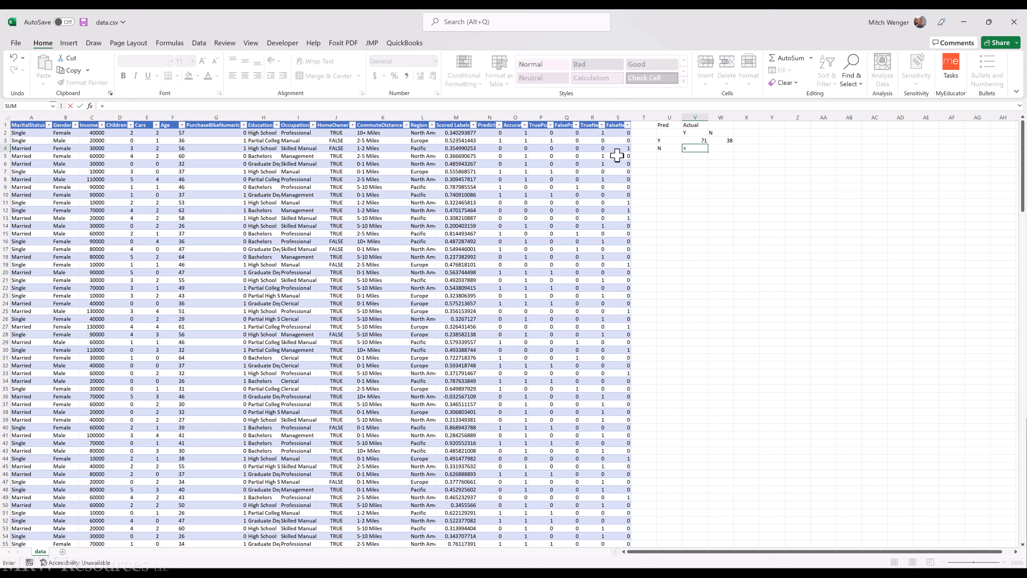
click(619, 202)
key(ctrl+Down)
key(Return)
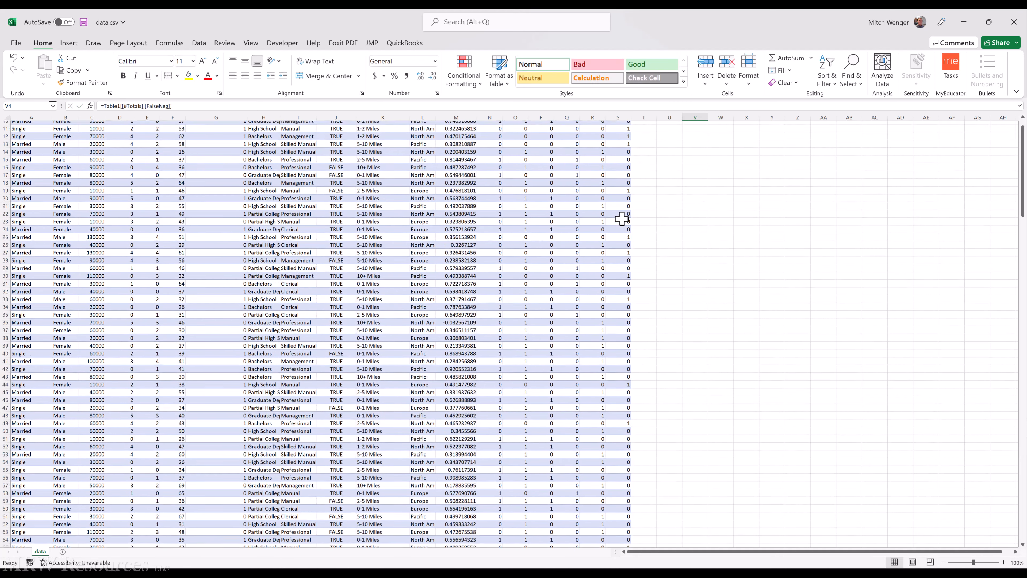
Link W4, the predicted N and actual N cell, to the TrueNeg total with =Table1[[#Totals],[TrueNeg]]
key(Up)
key(Up)
key(Down)
key(Right)
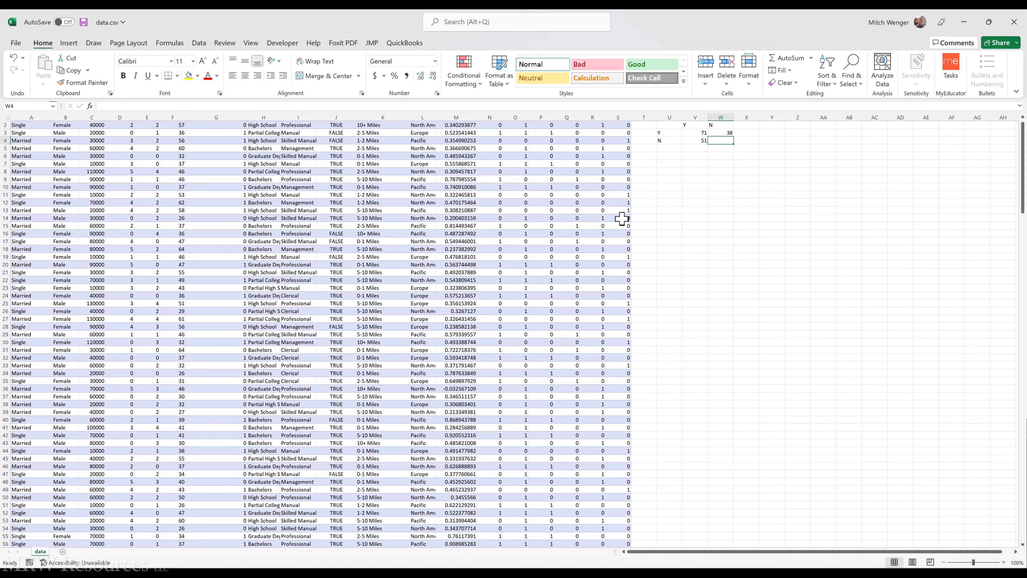
text(=)
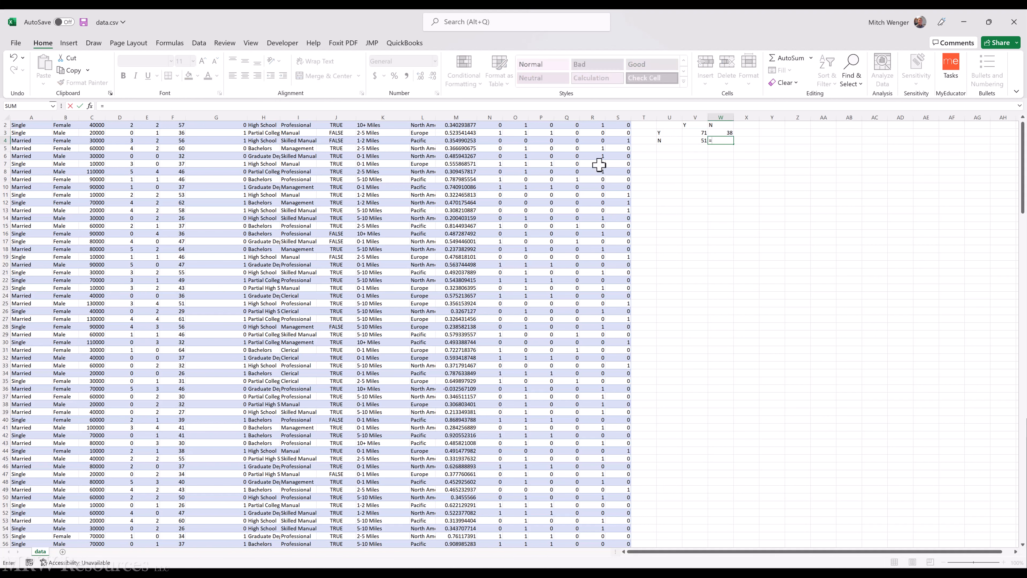
click(601, 174)
key(ctrl+Up)
key(Down)
key(Down)
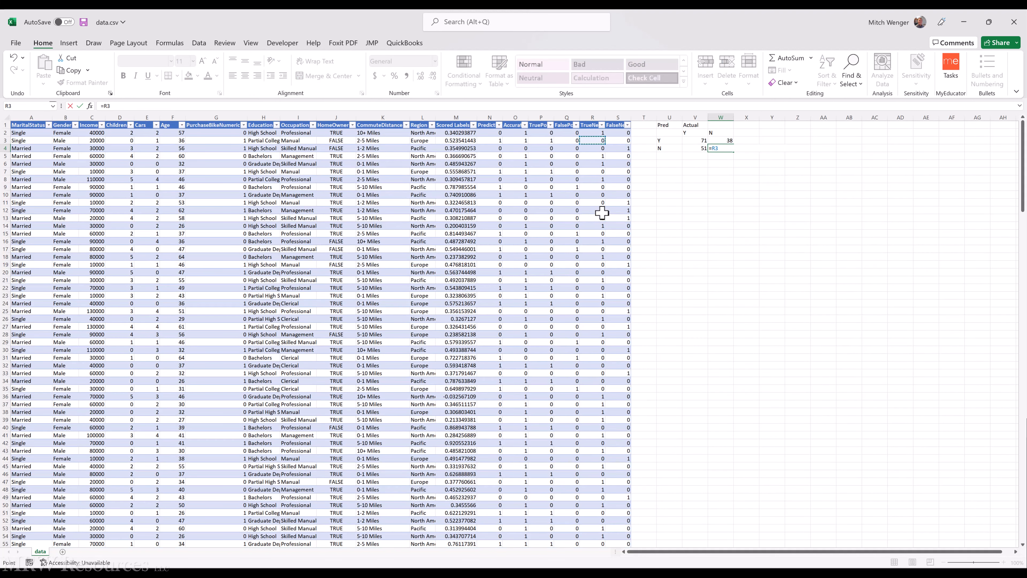
key(ctrl+Down)
key(Down)
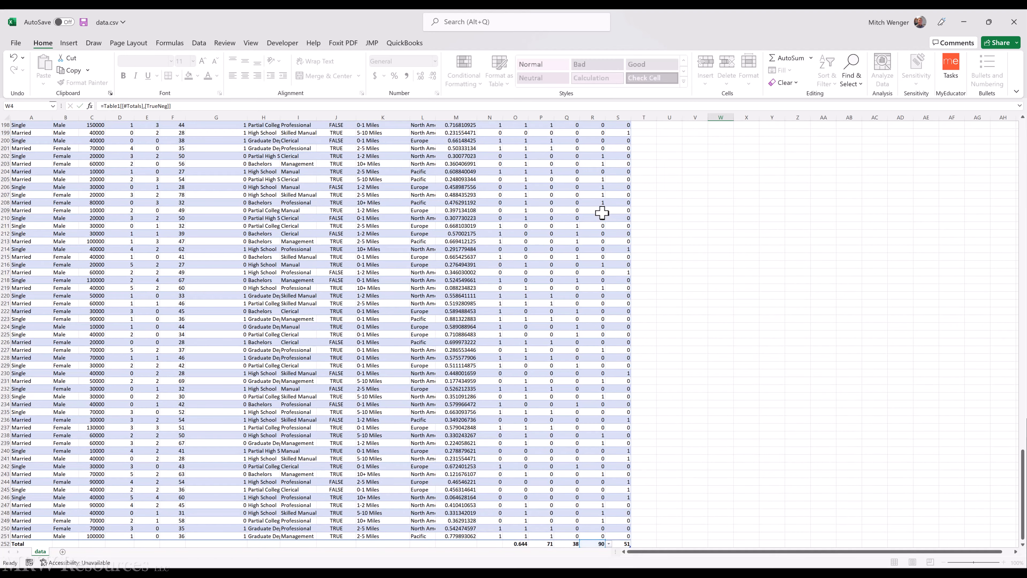
key(ctrl+Return)
scroll(602, 212, up, 1)
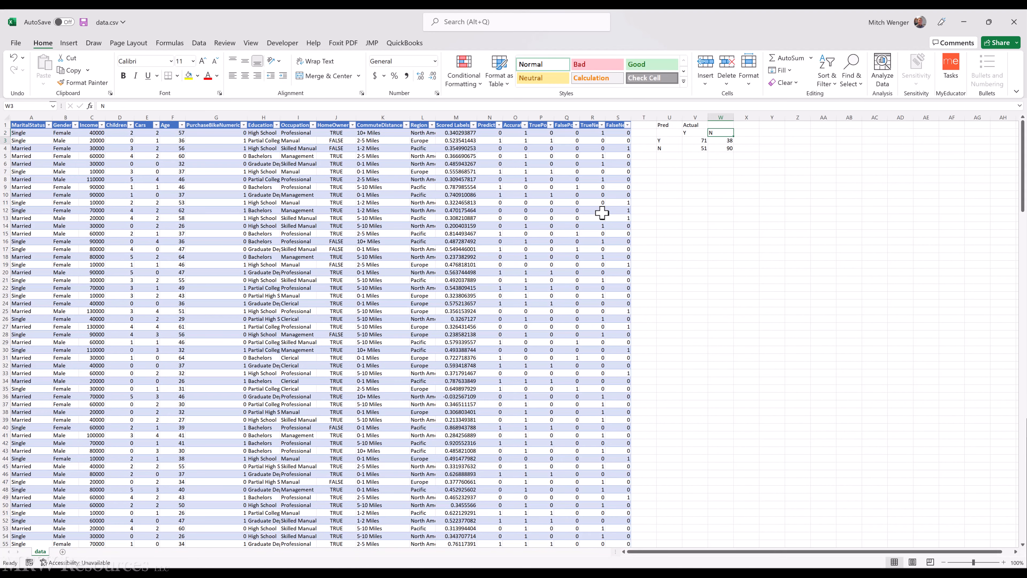
Label the metric rows below the confusion matrix as Accuracy, Precision and Recall in U6:U8
key(Down)
key(Down)
key(Left)
key(Left)
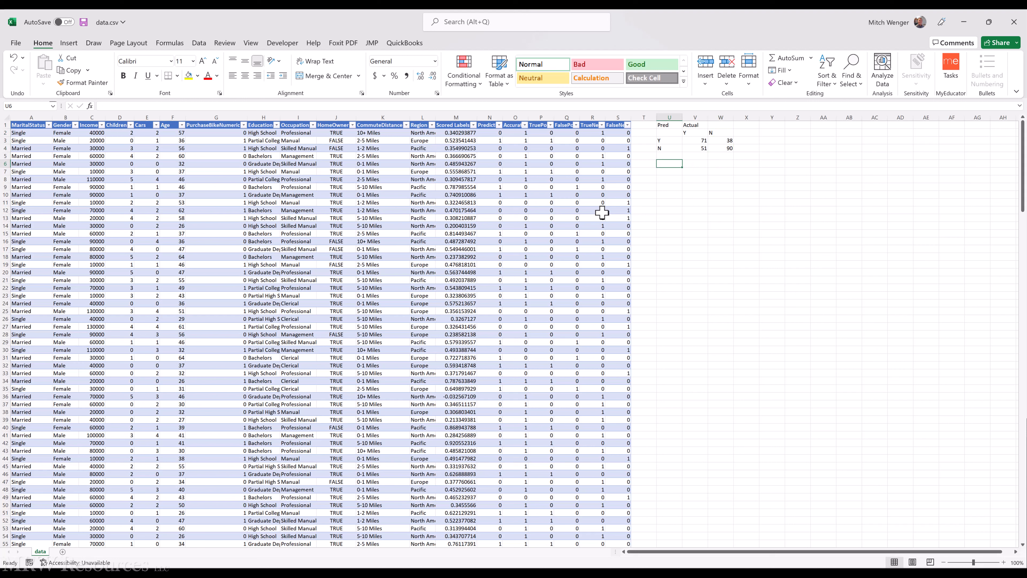
text(Accuracy)
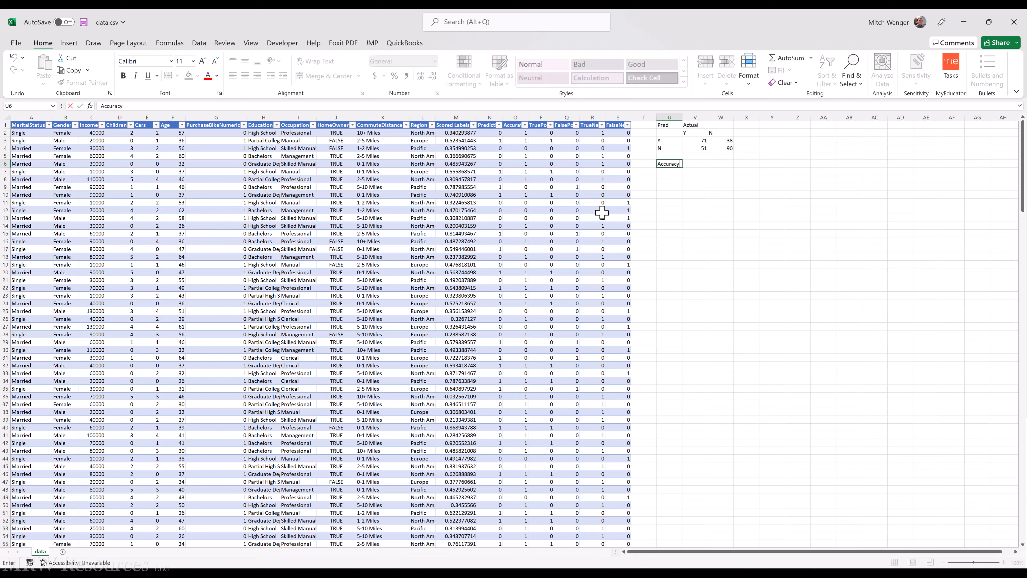
key(Return)
text(Precision)
key(Return)
text(Recall)
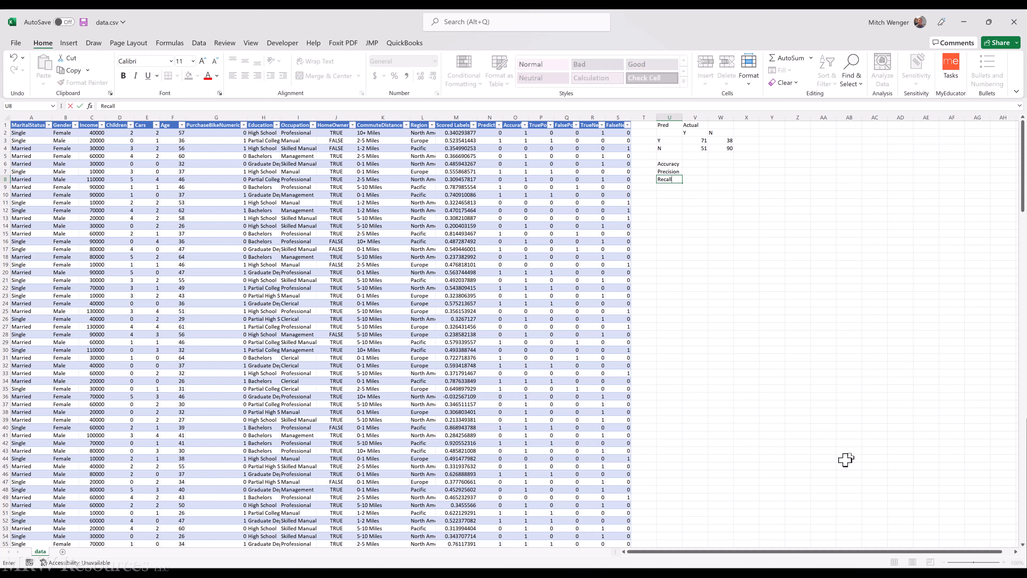
key(ctrl+Return)
Enter the formula =V3+W4/SUM(V3:W4) in V6, beside the Accuracy label
key(Up)
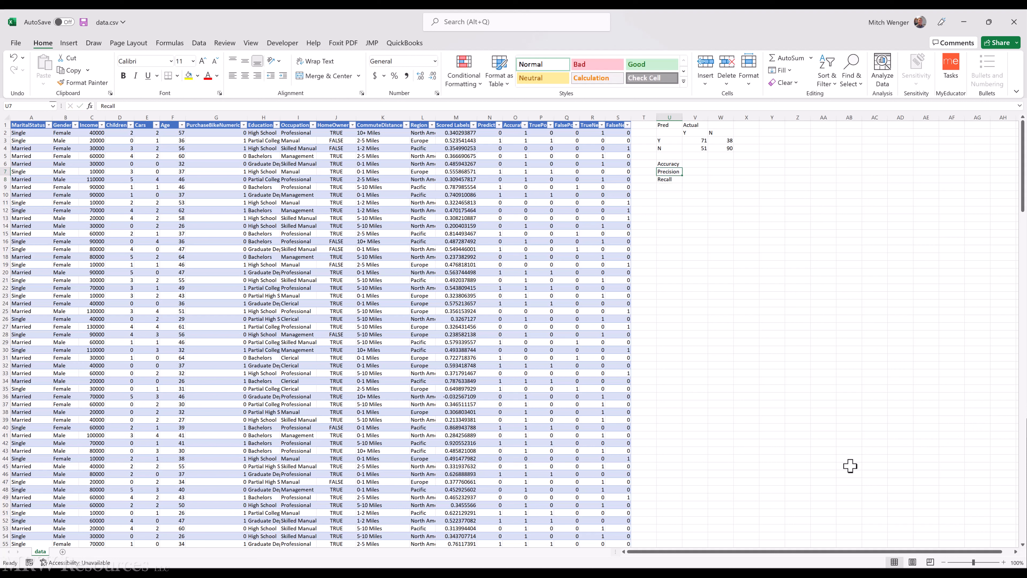
key(Up)
key(Up)
key(Down)
key(Right)
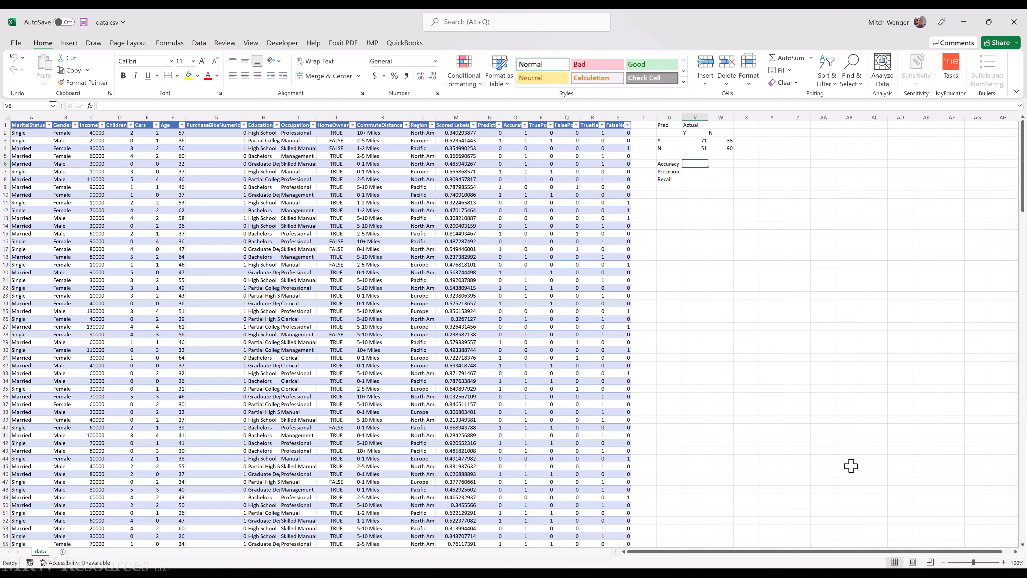
text(=)
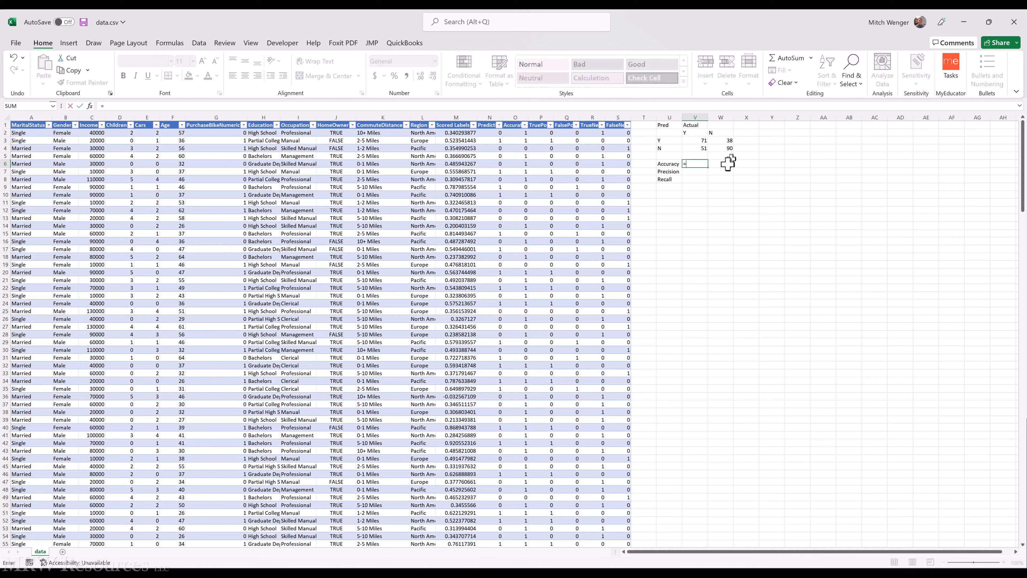
click(696, 140)
text(+)
click(729, 150)
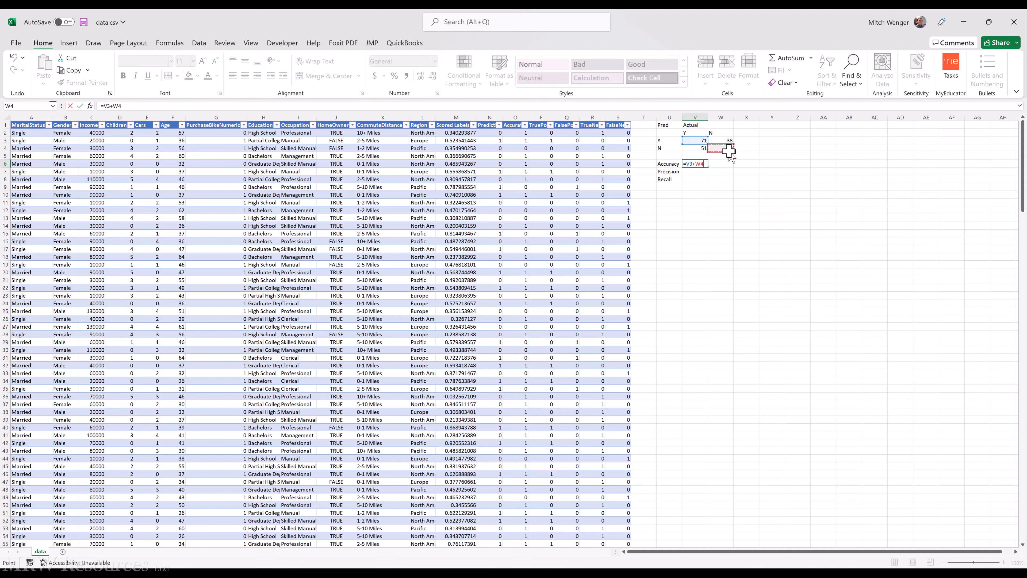
text(/sum()
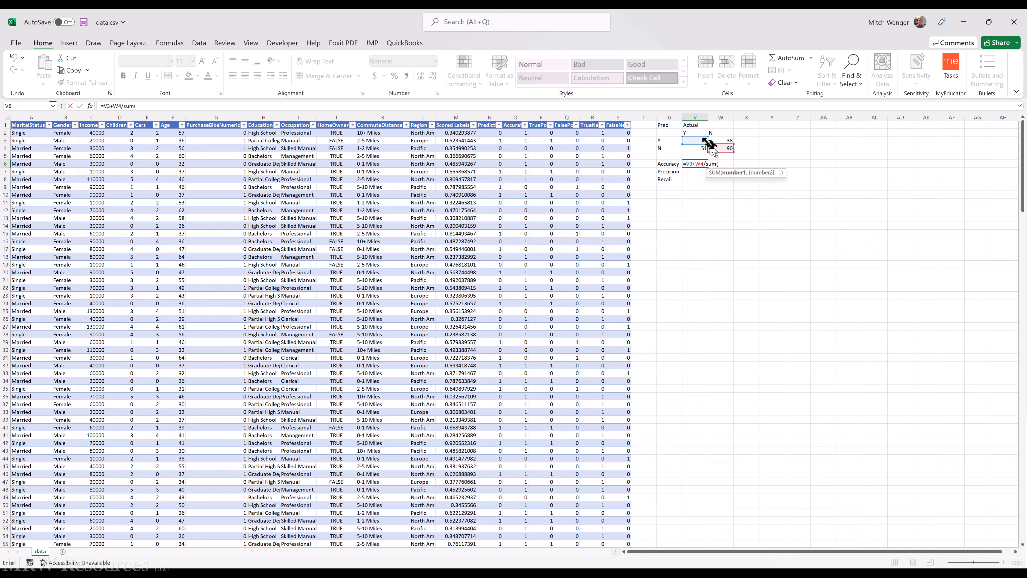
click(694, 141)
key(shift+Down)
key(shift+Right)
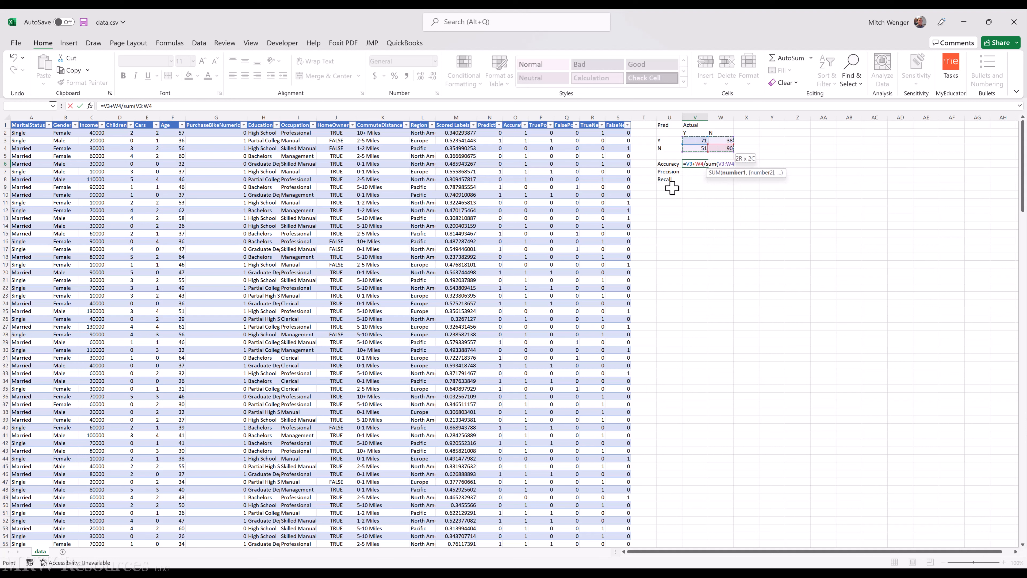
key(Return)
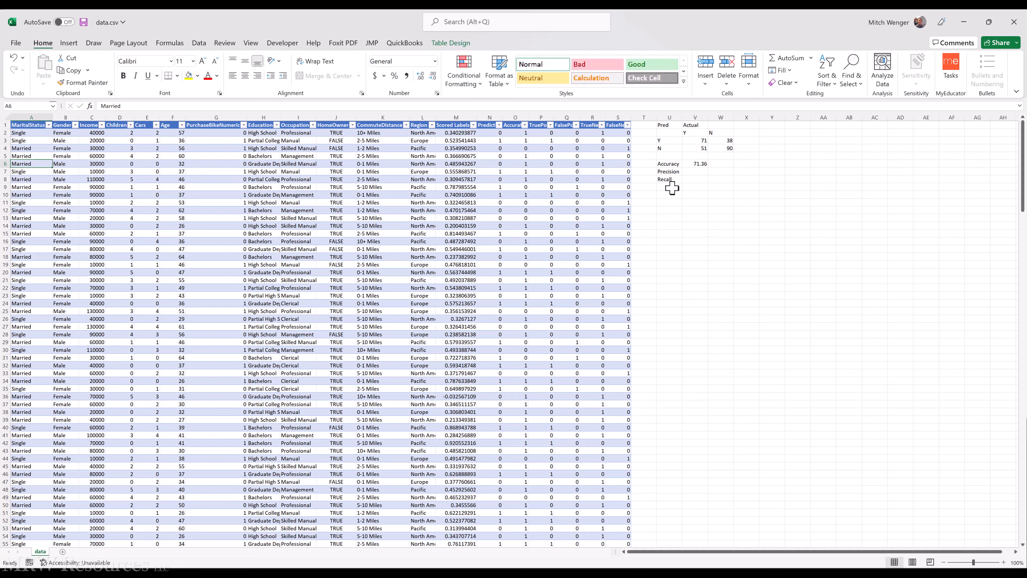
key(Right)
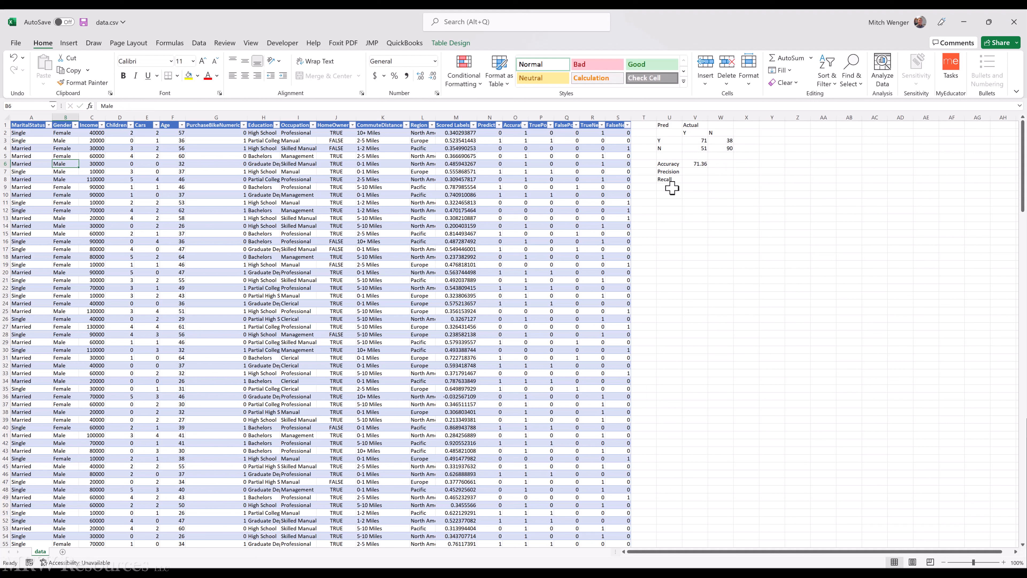
Add parentheses around the numerator of the accuracy formula in V6 so it reads =(V3+W4)/SUM(V3:W4)
click(698, 163)
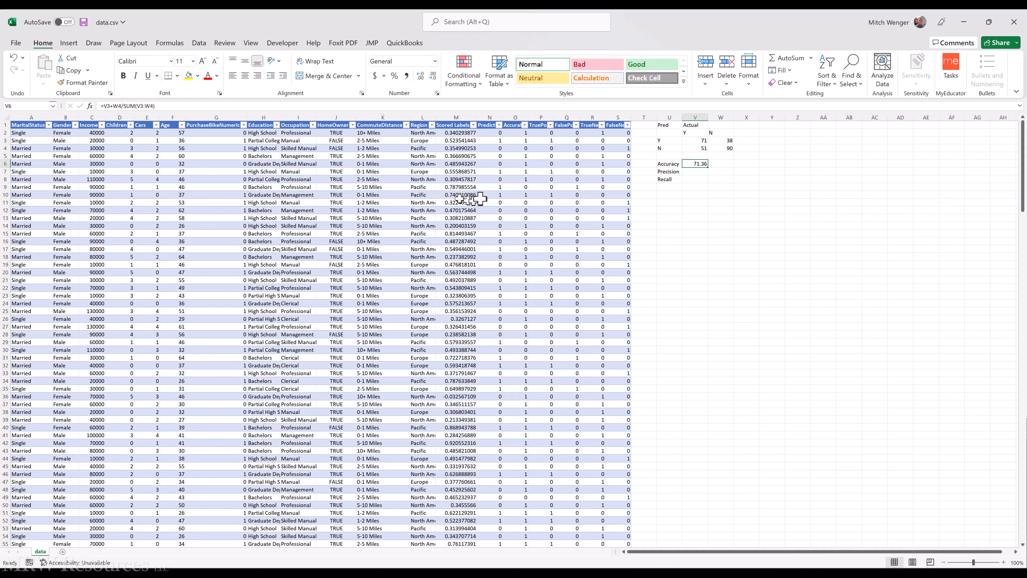
click(115, 105)
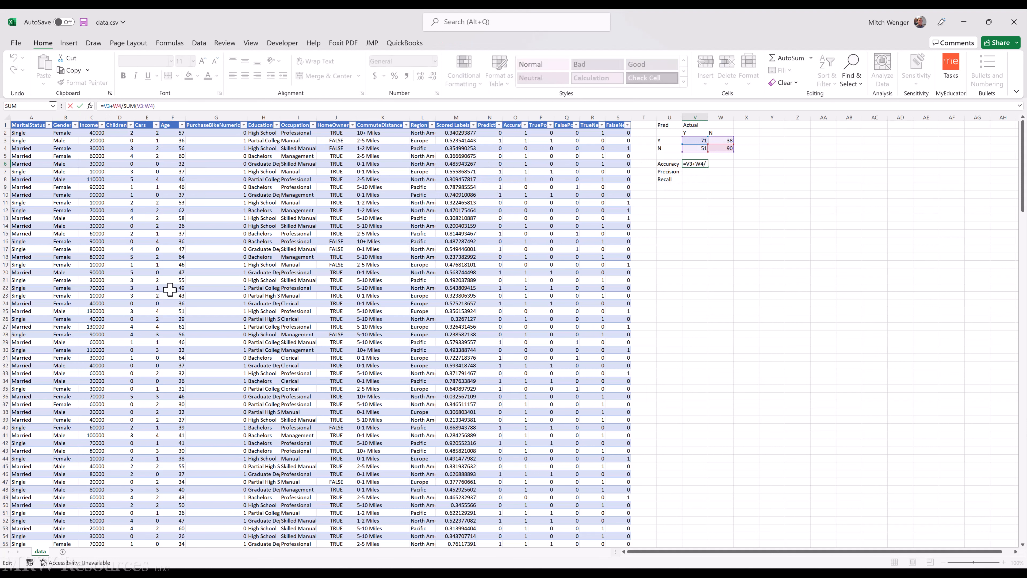
text(()
text())
key(ctrl+Return)
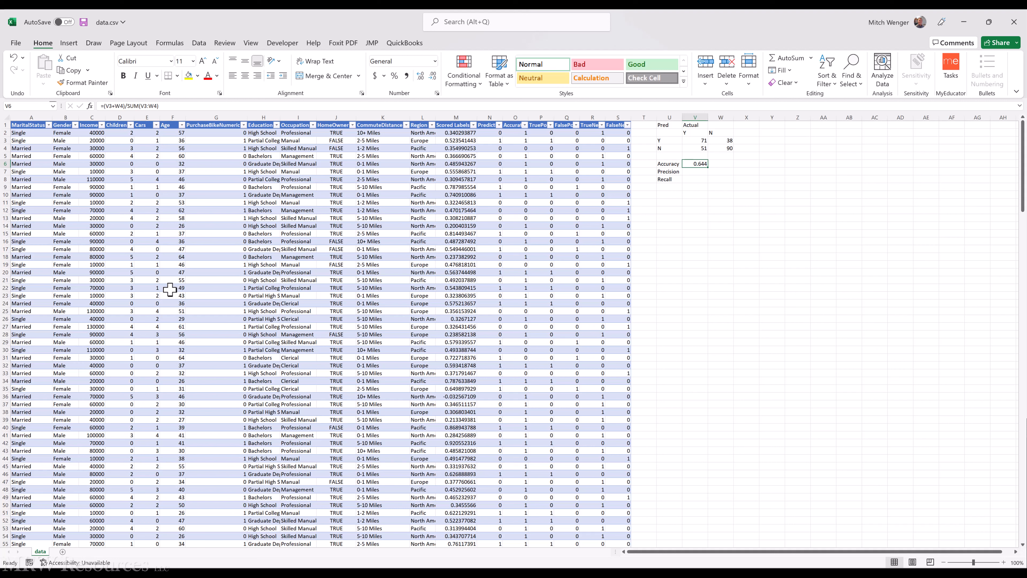
Add the label F1 in U9, below the Recall label
key(Down)
key(Down)
key(Down)
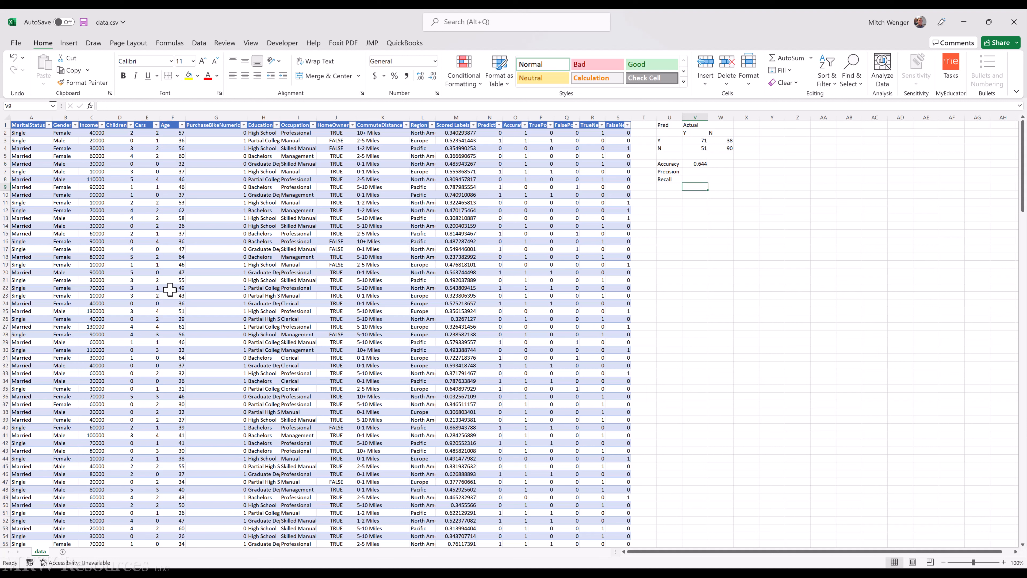
key(Down)
key(Up)
key(Left)
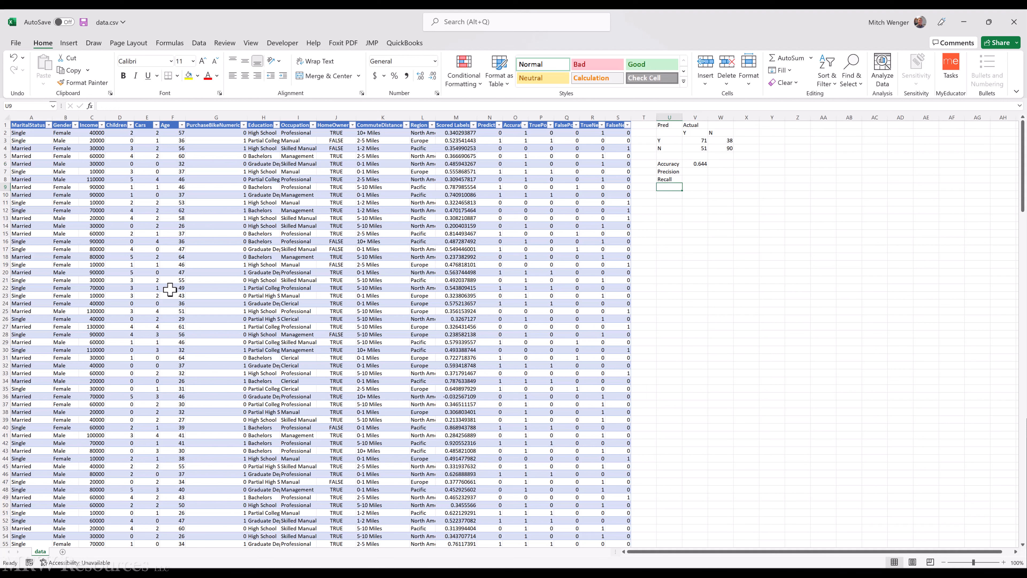
text(F1)
key(ctrl+Return)
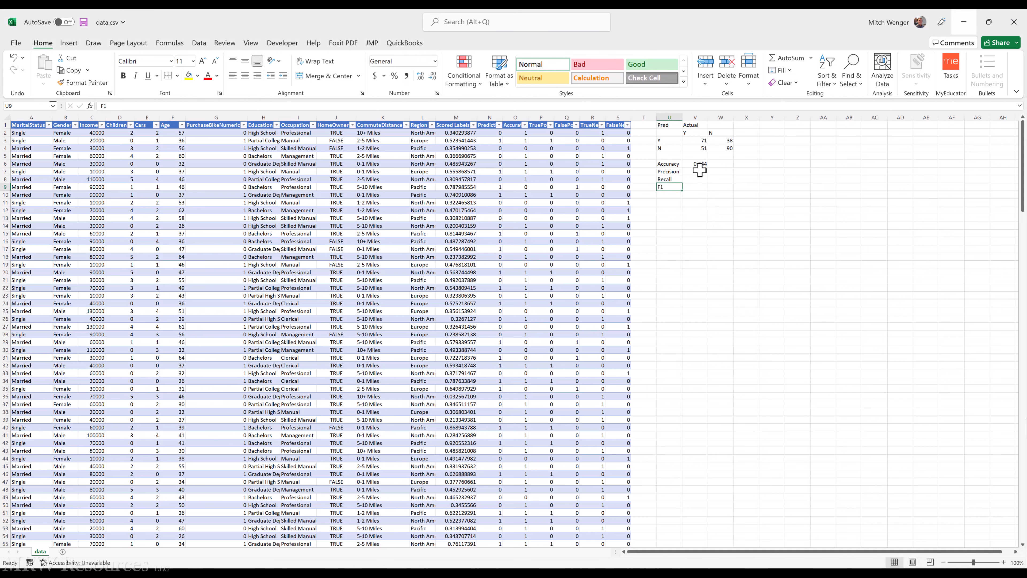
Calculate precision in V7 with the formula =V3/(SUM(V3:W3))
click(700, 171)
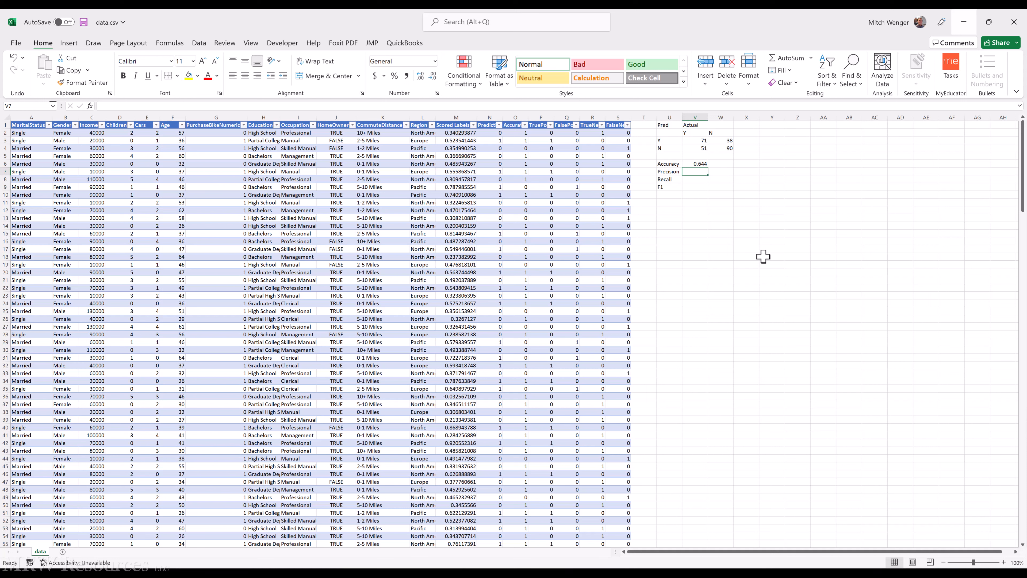
text(=)
key(Up)
key(Up)
key(Up)
key(Up)
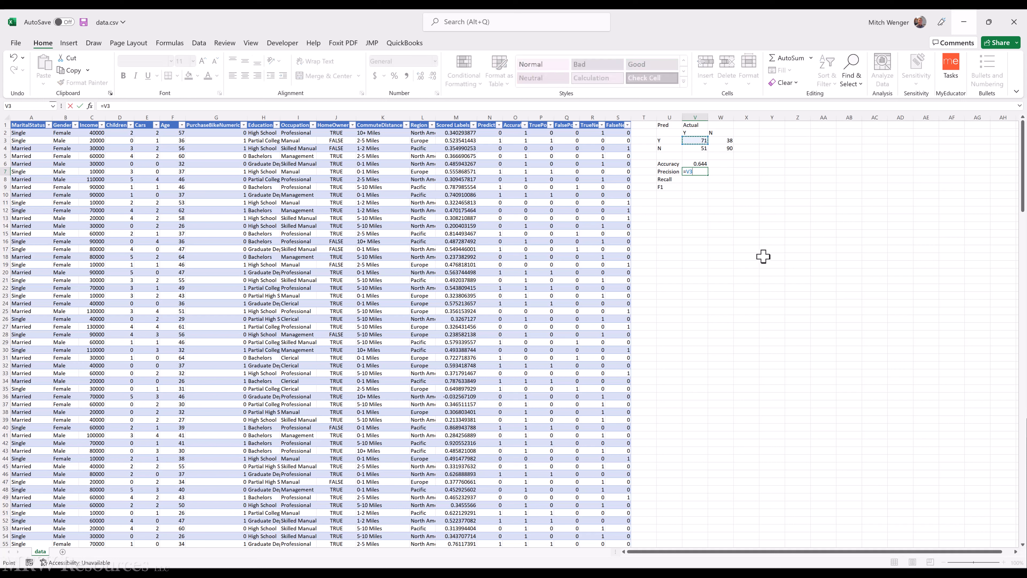
text(/(sum()
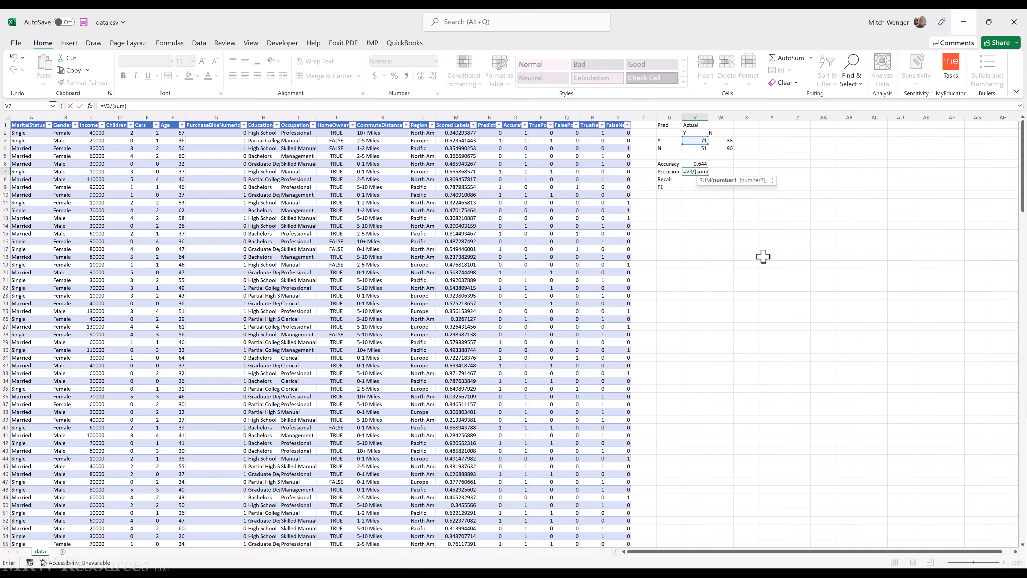
key(Up)
key(Up)
key(Up)
key(Up)
key(shift+Right)
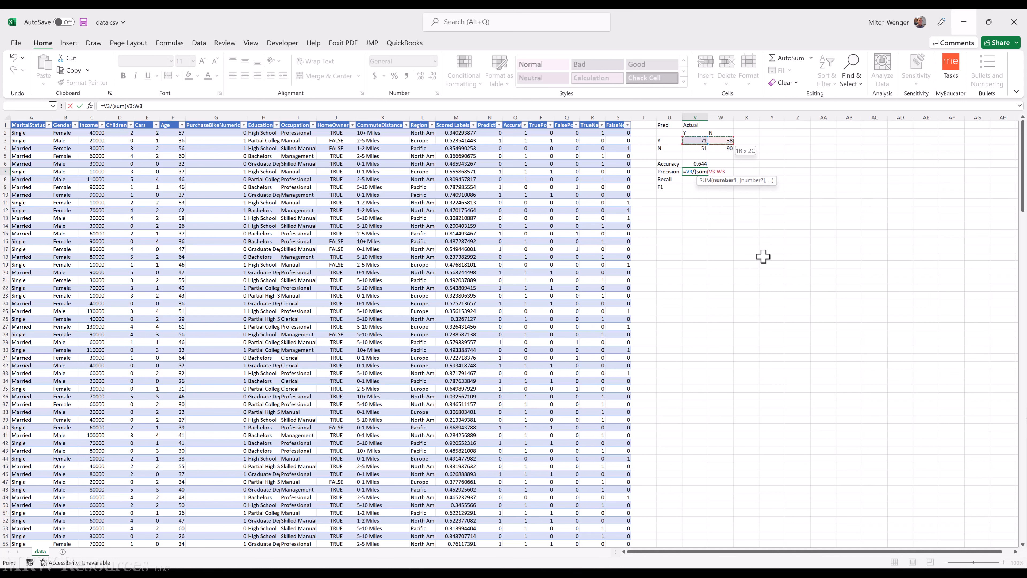
text()))
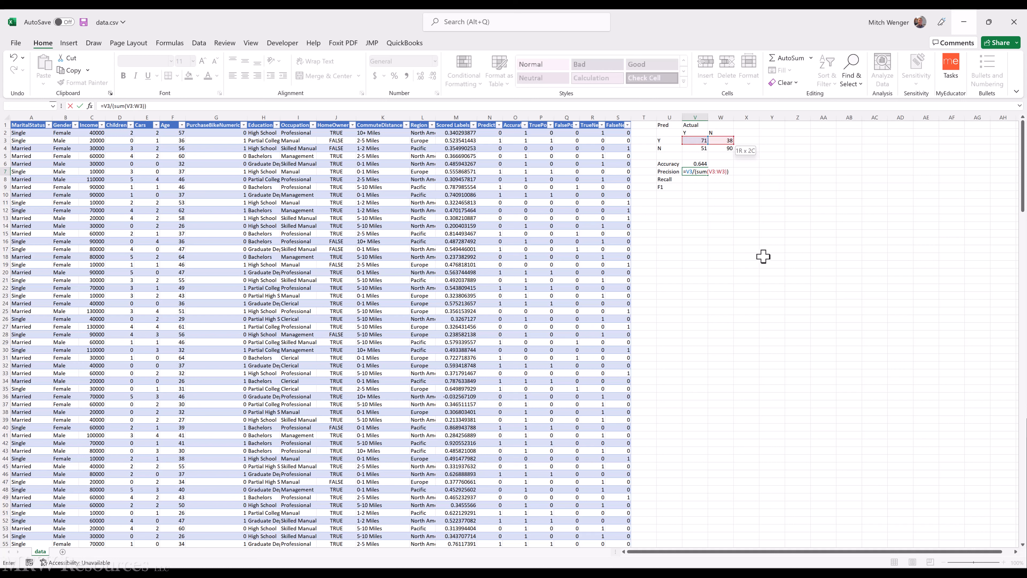
key(ctrl+Return)
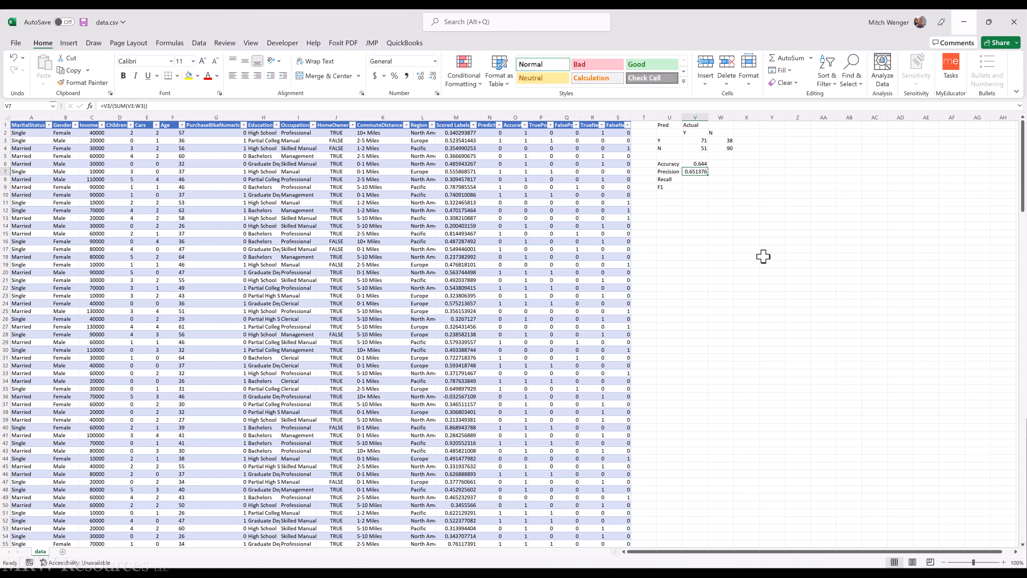
Enter the recall formula =V3/(W4+V4) in V8
key(Return)
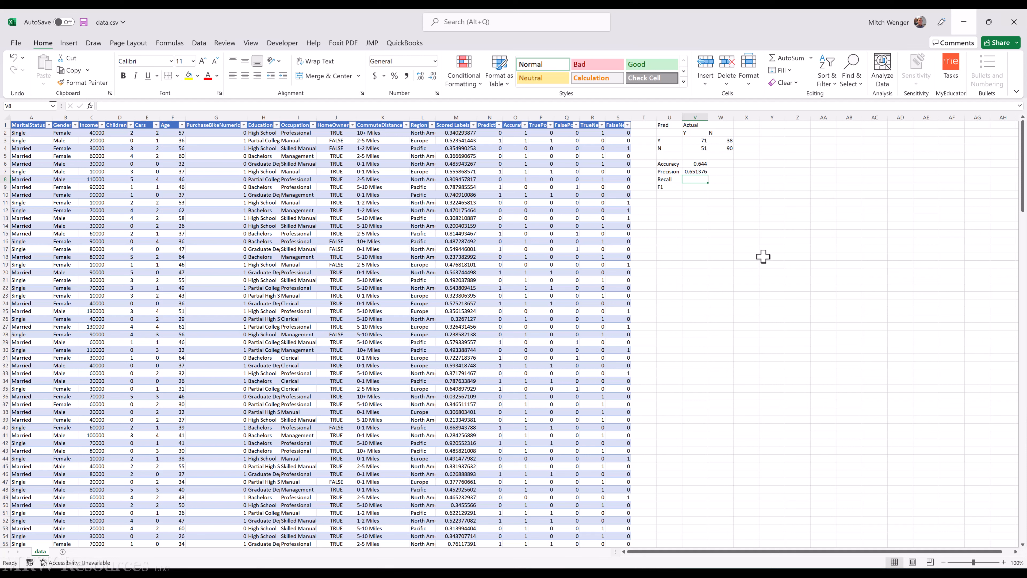
text(=)
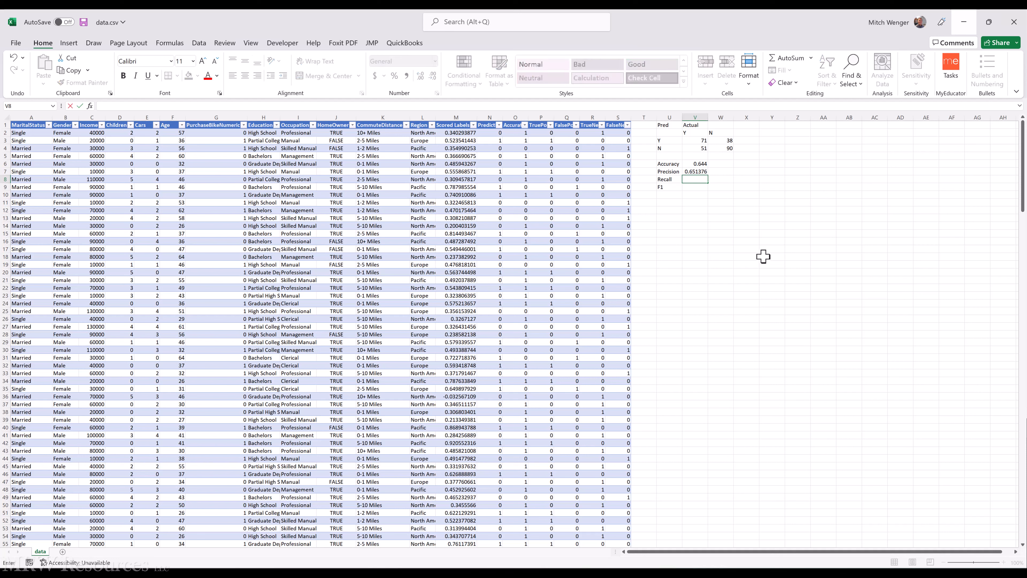
text(=)
key(Up)
key(Up)
key(Up)
key(Up)
key(Up)
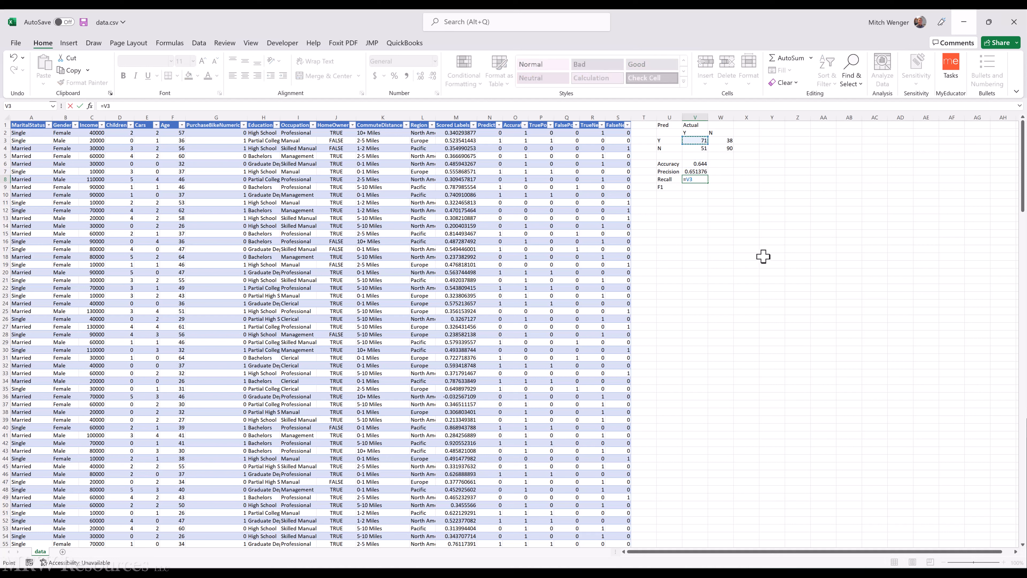
text(/)
key(Up)
key(Up)
key(Up)
key(Up)
key(Up)
key(Up)
key(Down)
key(Down)
key(Right)
text(+)
key(Up)
key(Up)
key(Up)
key(Up)
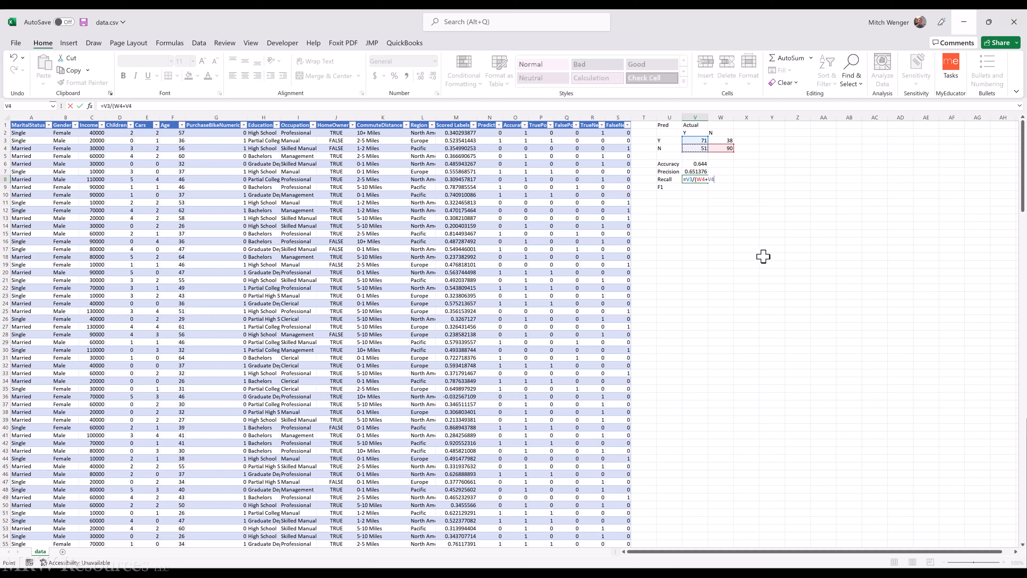
text())
key(ctrl+Return)
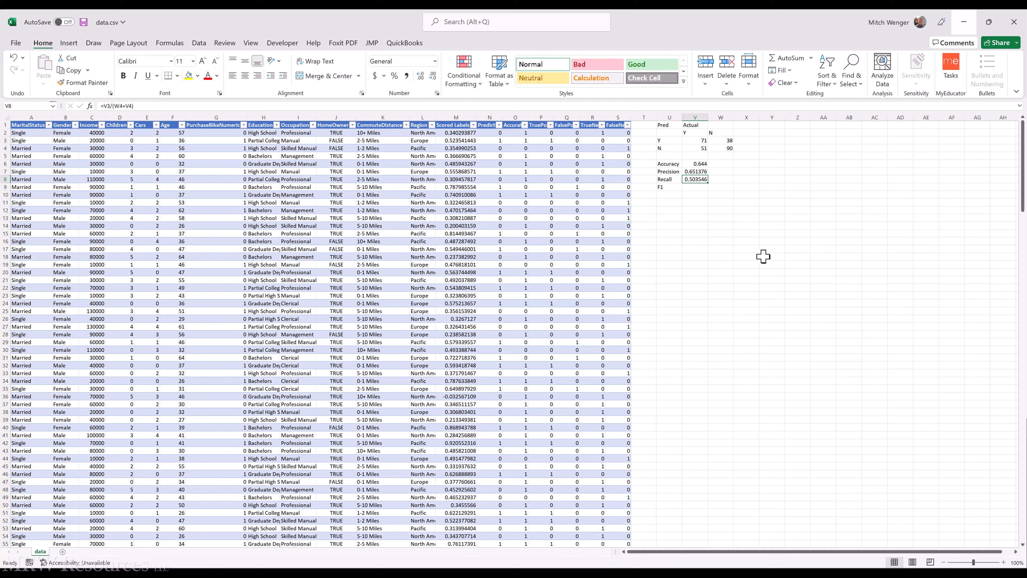
key(Down)
text(2)
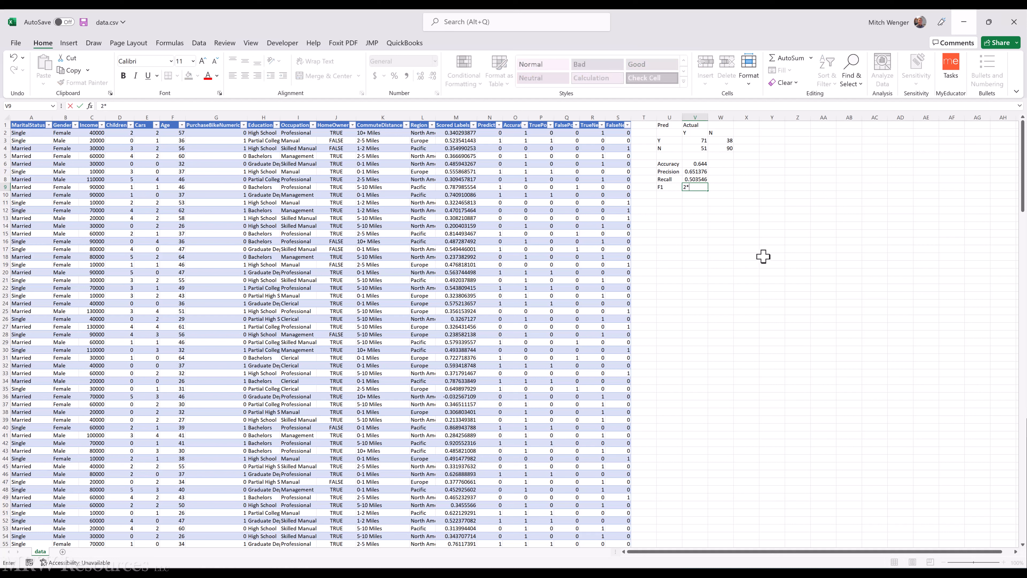
key(Up)
key(Up)
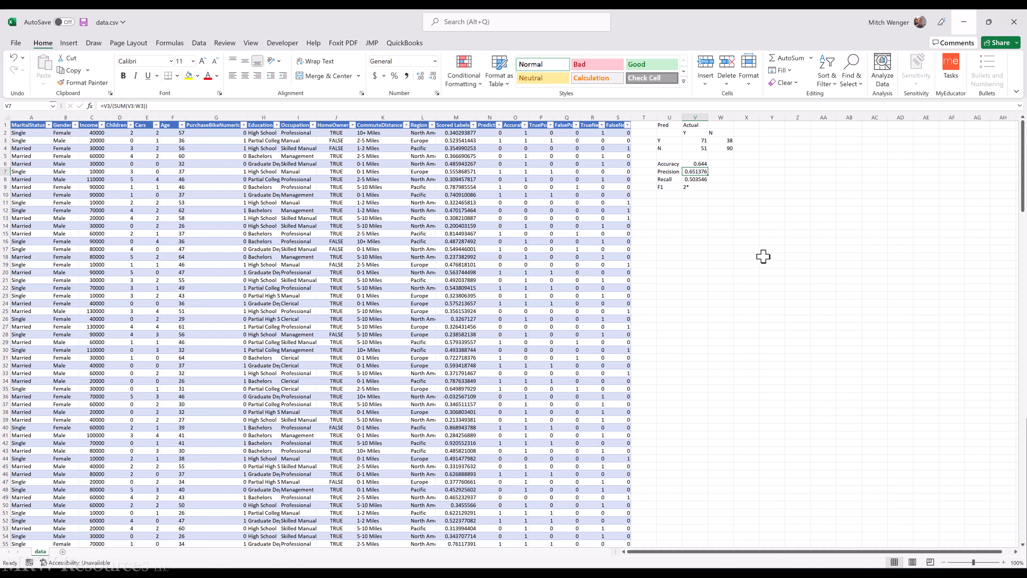
text(*)
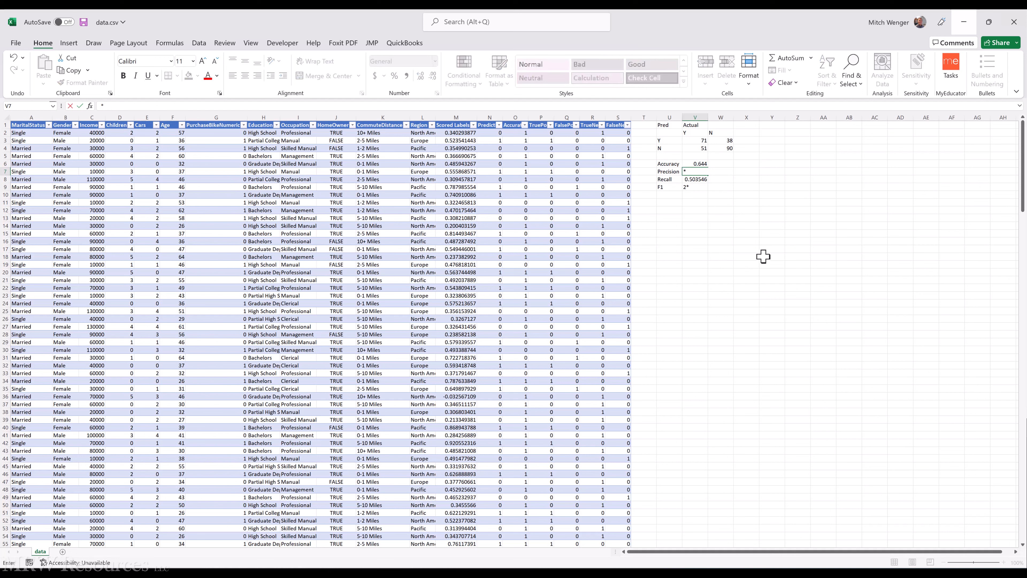
key(Escape)
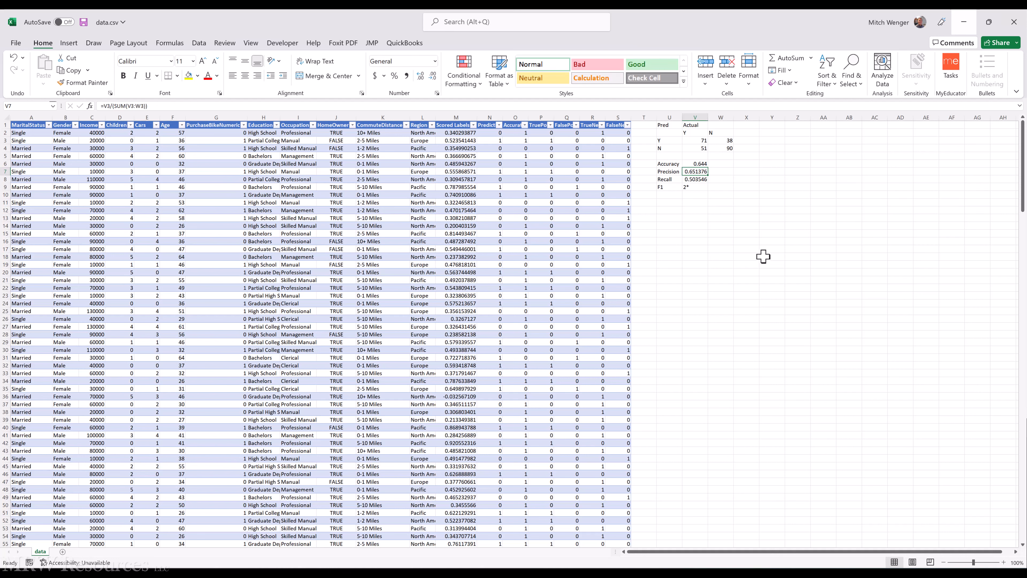
Calculate the F1 score in V9 with the formula =2*V7*V8/(V7+V8)
key(Down)
key(Down)
key(Down)
key(Up)
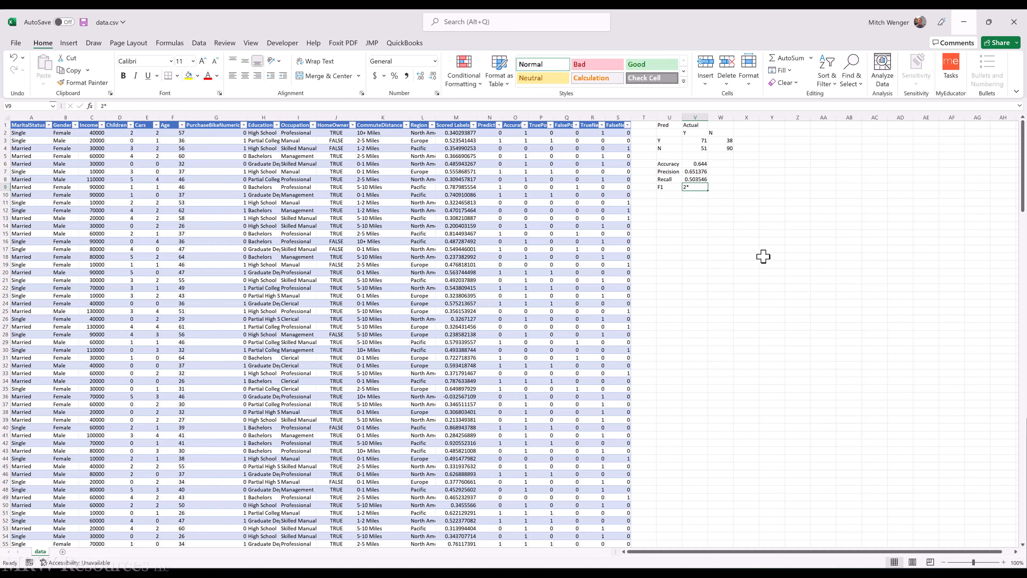
text(=2)
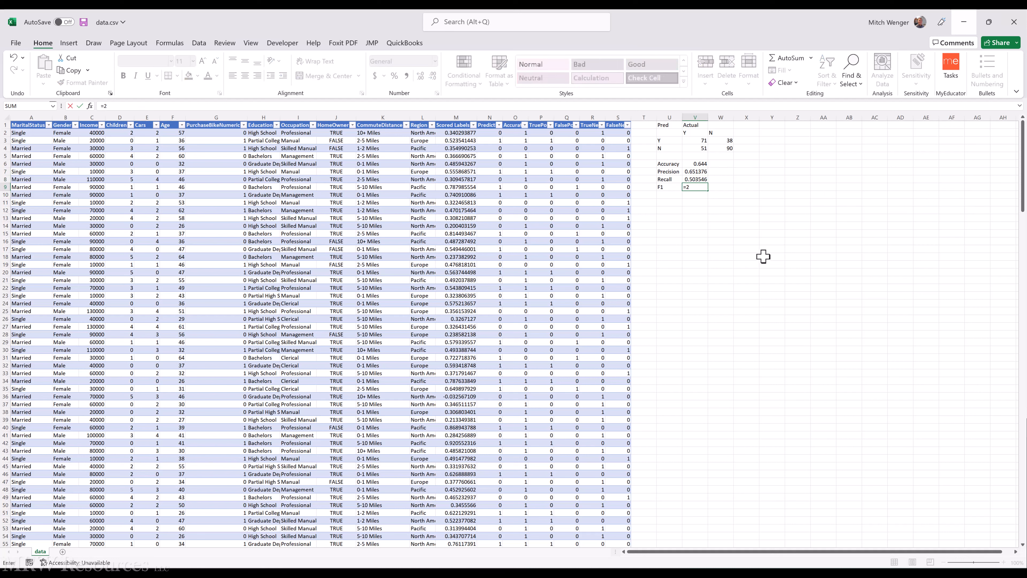
text(*)
key(Up)
key(Up)
text(*)
key(Up)
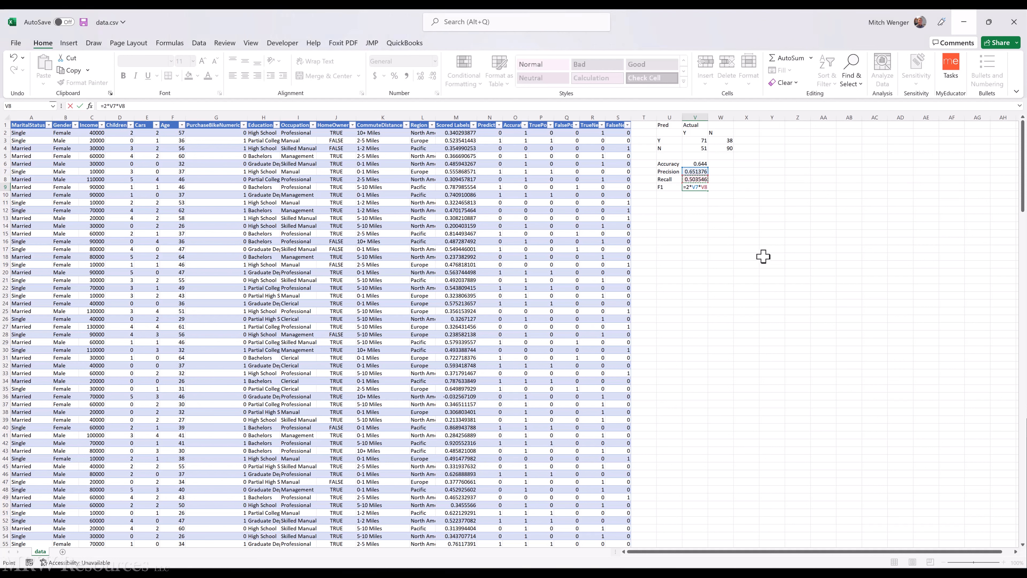
text(/()
key(Up)
key(Up)
text(+)
key(Up)
text())
key(ctrl+Return)
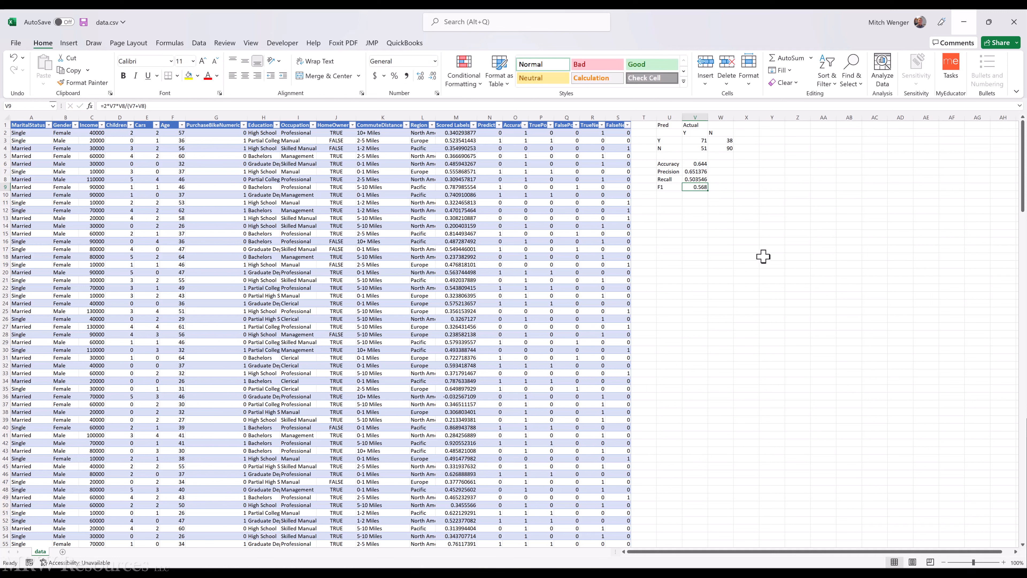
Format the accuracy, precision, recall and F1 values in V6:V9 to four decimal places
key(Up)
key(Up)
key(Up)
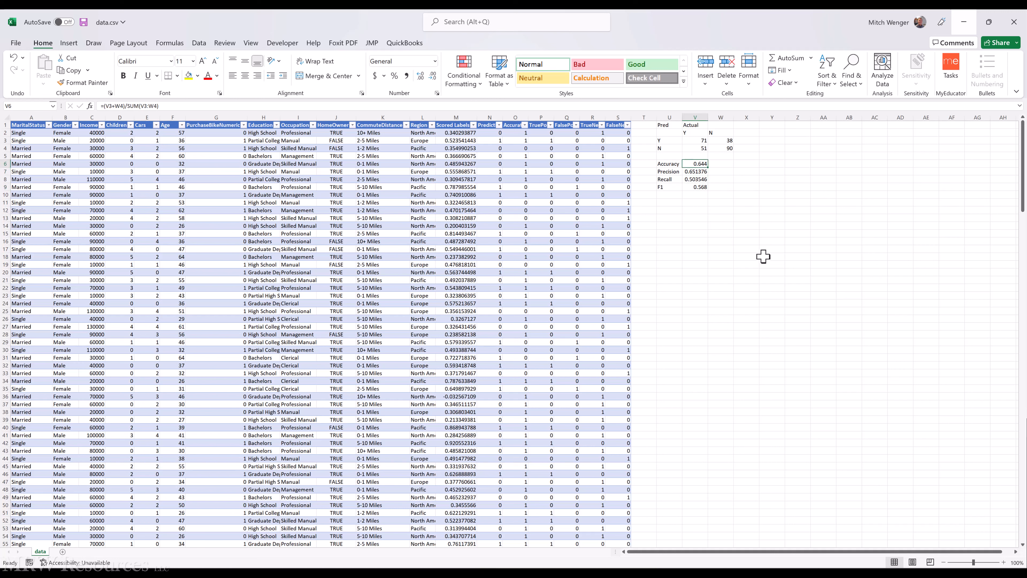
key(shift+Down)
key(shift+Down)
key(shift+Down)
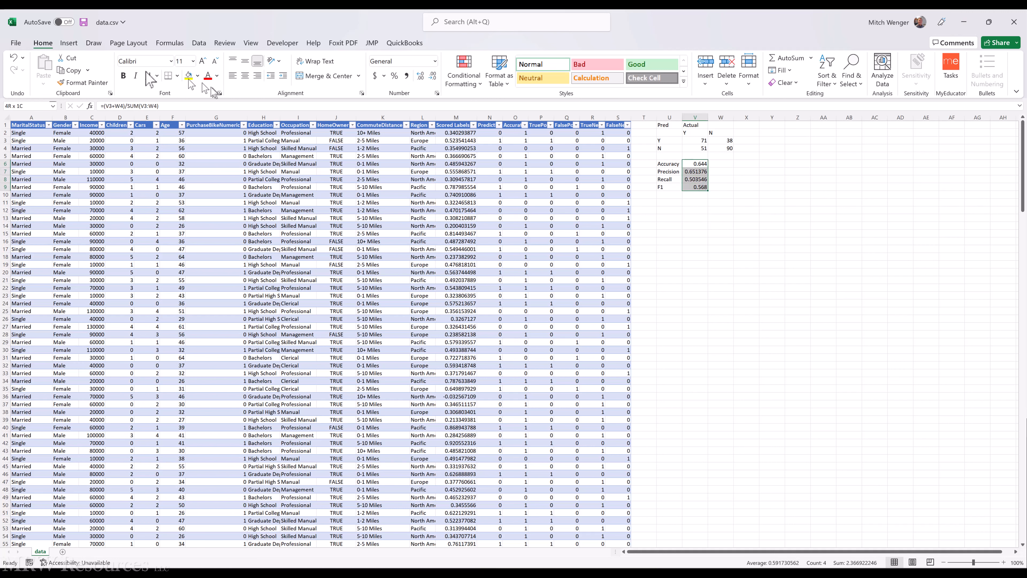
click(421, 76)
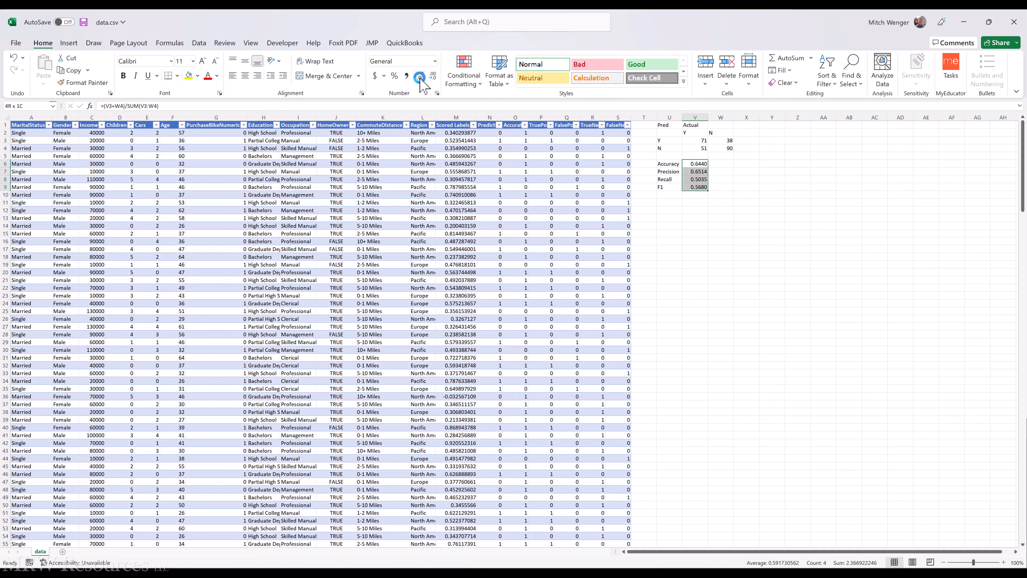
click(695, 210)
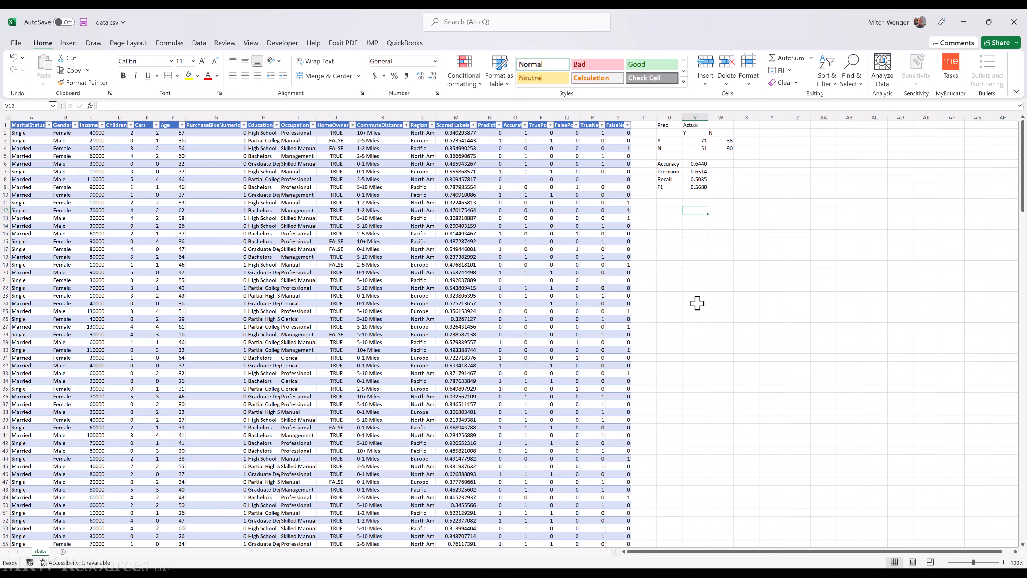
Check the Evaluation_results page in Azure Machine Learning Studio, then return to data.csv in Excel and reduce its window from full screen
key(alt+Tab)
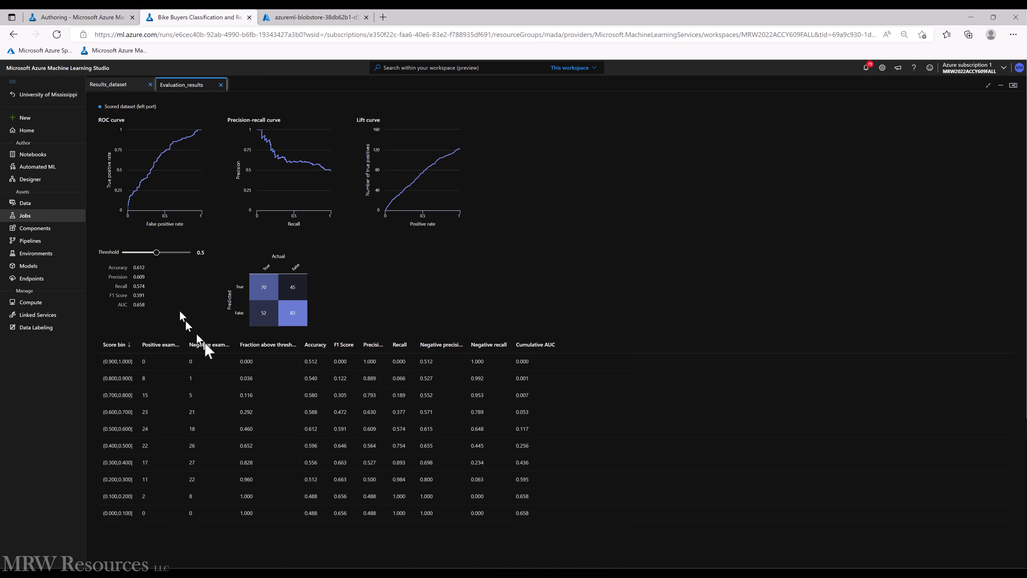
mouse_move(460, 576)
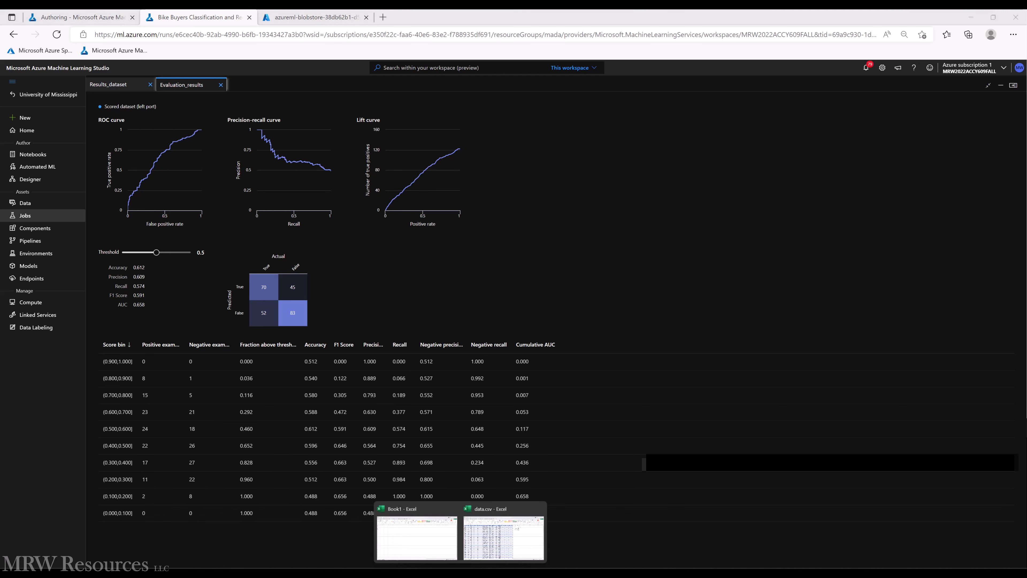
click(494, 542)
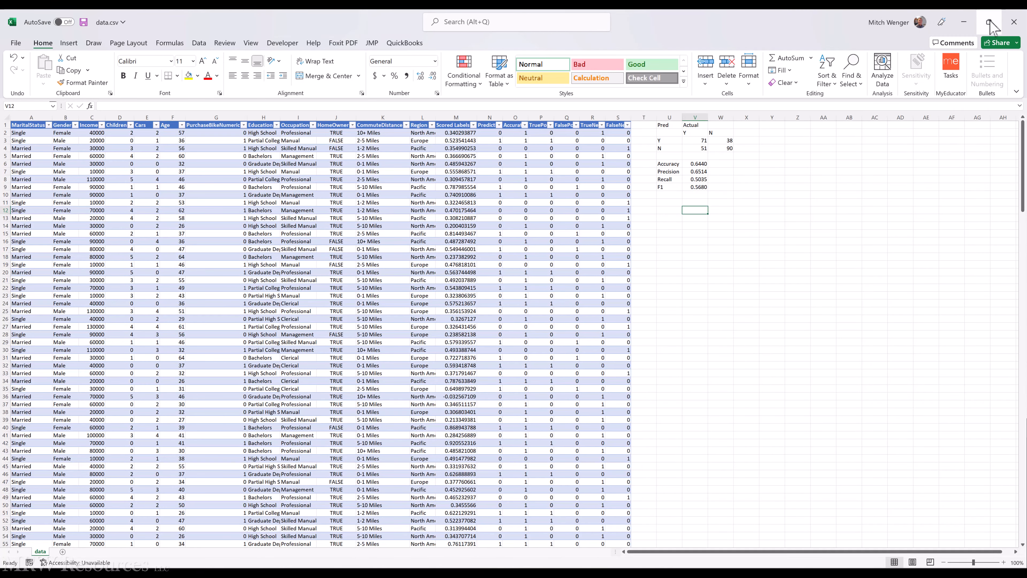
mouse_move(989, 20)
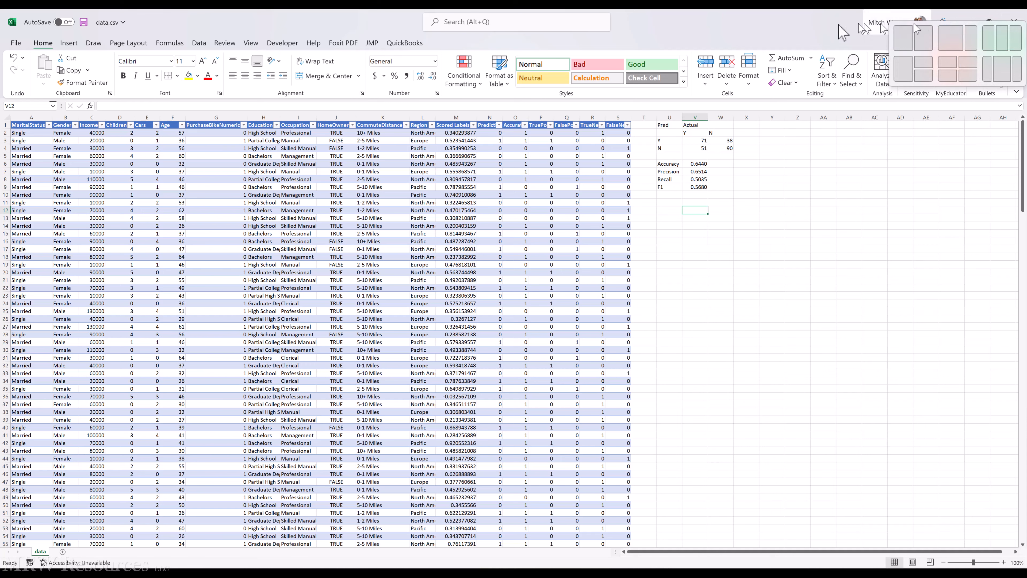
click(988, 22)
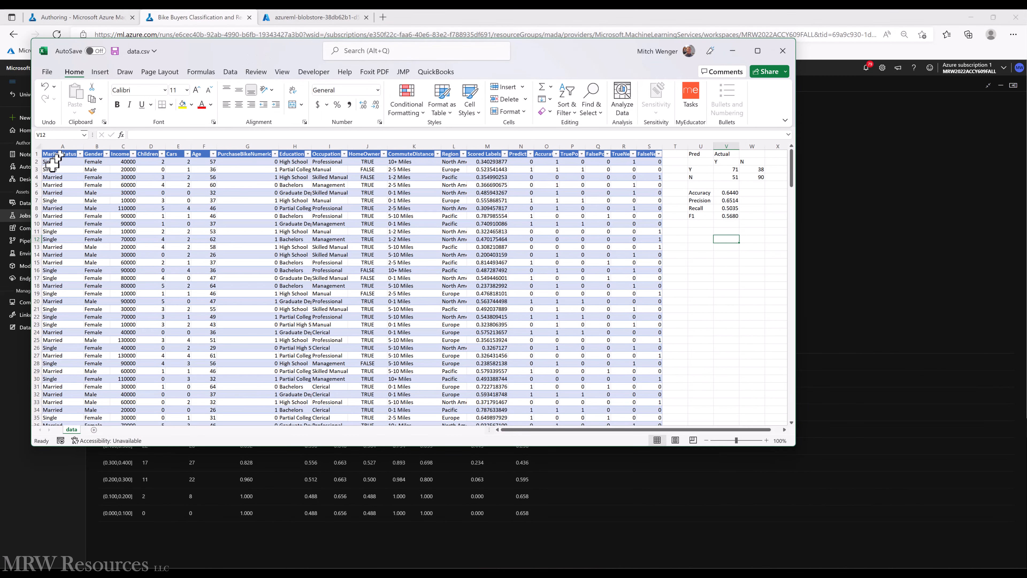
Narrow the data.csv window around the confusion matrix and metrics, and place it beside the Azure evaluation results without covering their metrics
key(Down)
key(Right)
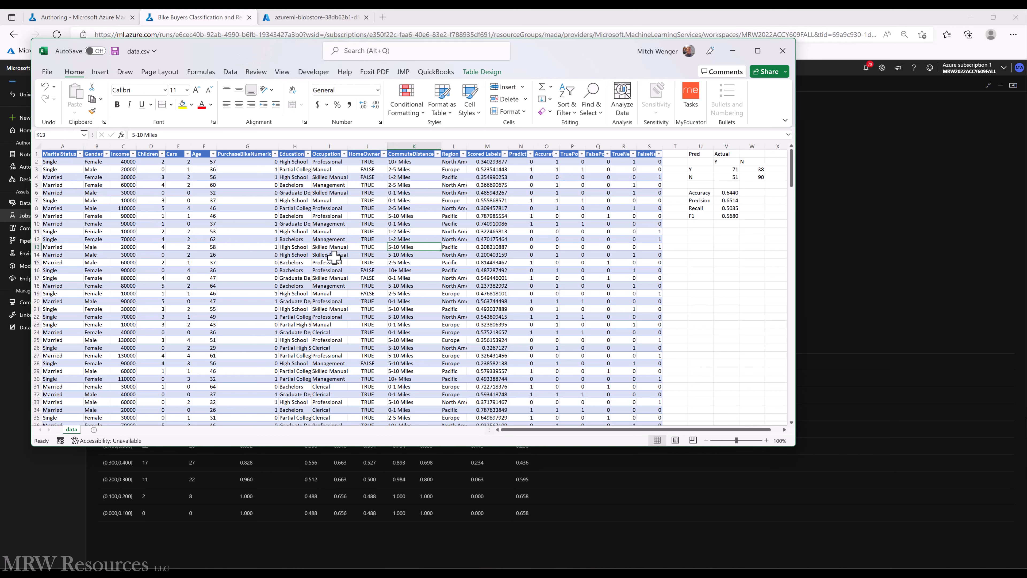
key(Right)
key(Right)
key(Right)
key(Right)
key(Right)
key(Right)
key(Right)
key(Right)
key(Right)
key(Right)
key(Right)
key(Right)
key(Right)
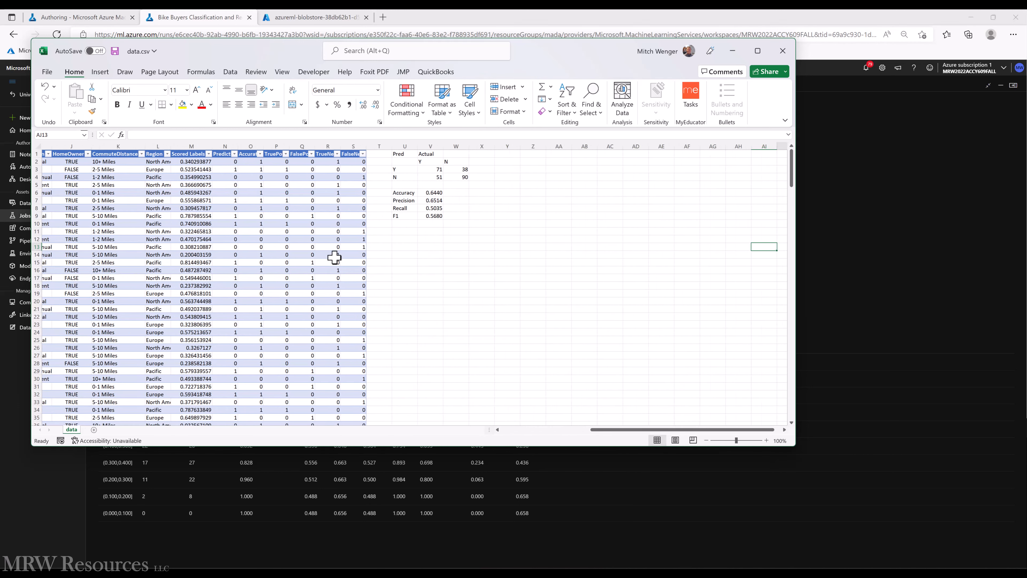
key(Right)
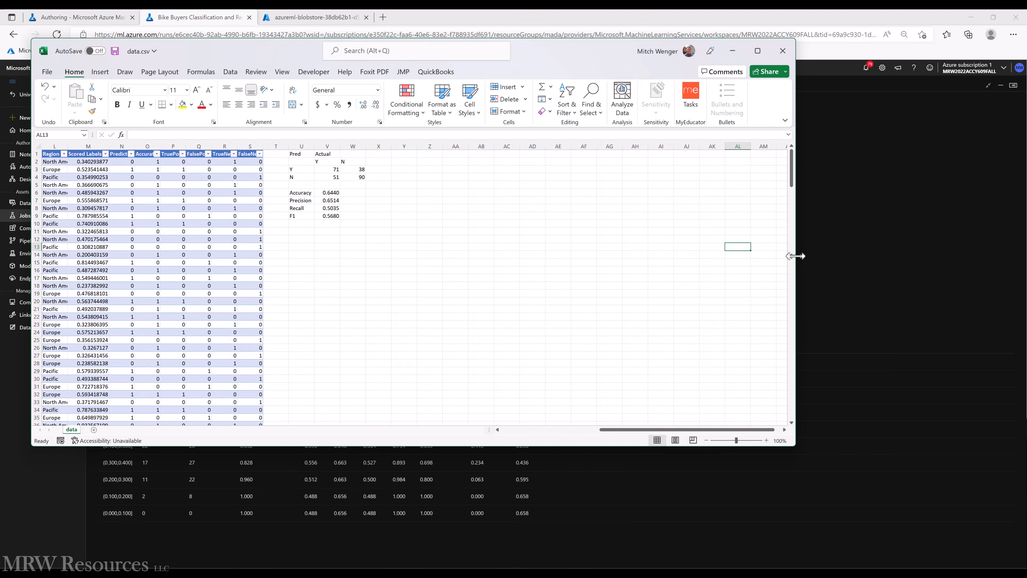
drag(794, 256, 443, 256)
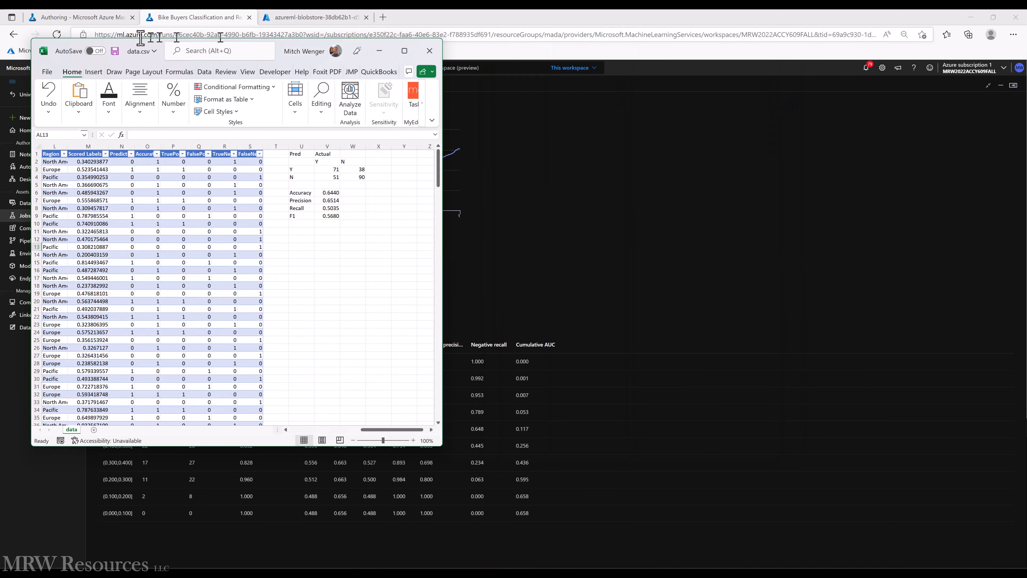
drag(135, 48, 646, 106)
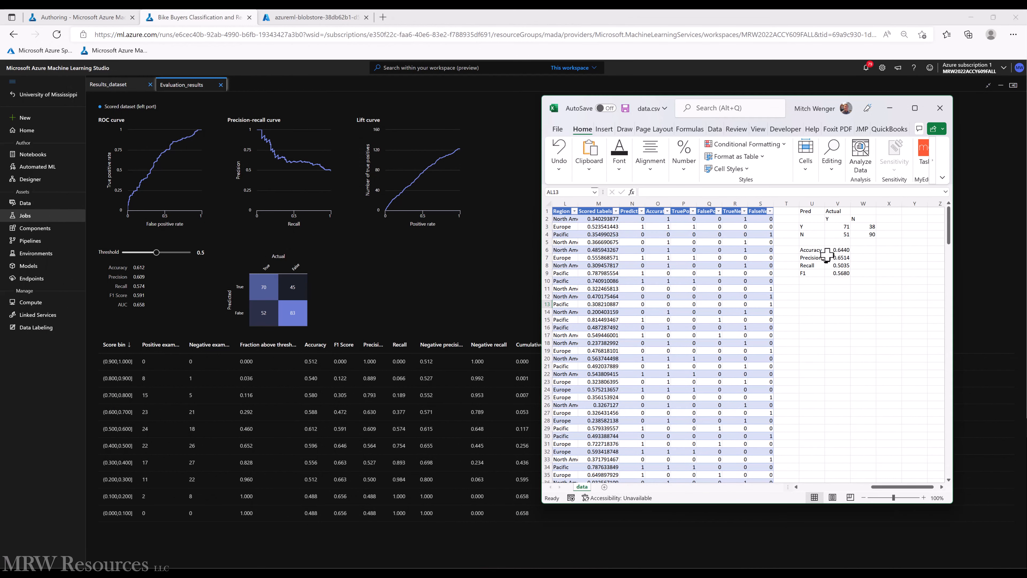
Compare the accuracy, precision, recall and F1 in V6:V9 with the classification model's metrics in the Azure evaluation results
click(835, 250)
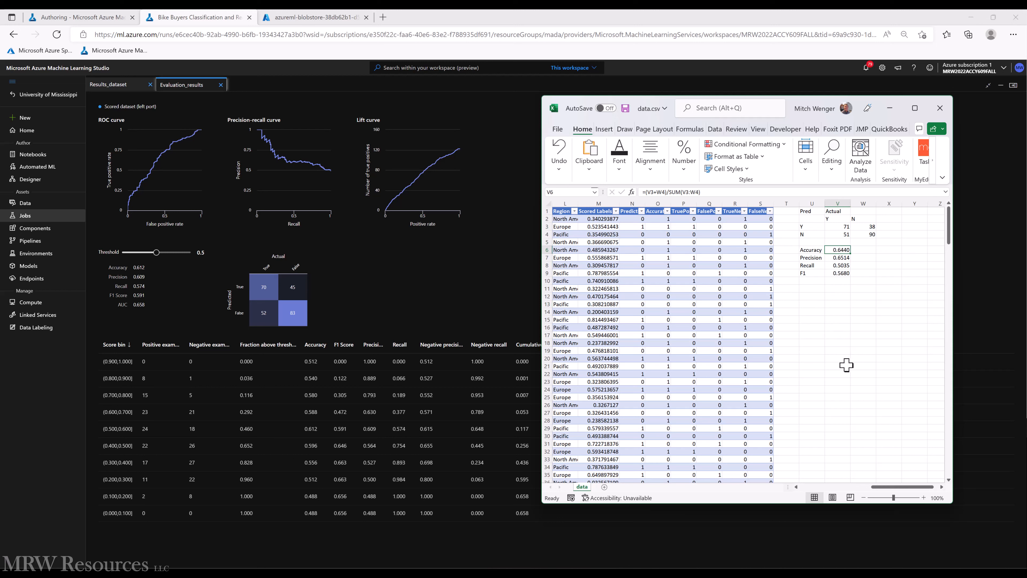
key(Down)
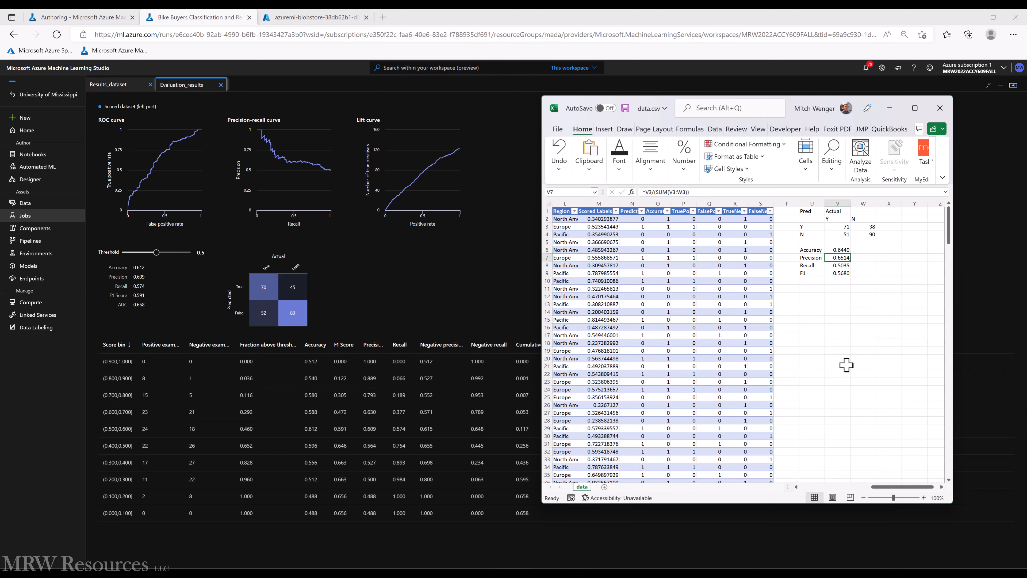
key(Down)
key(Down)
click(867, 357)
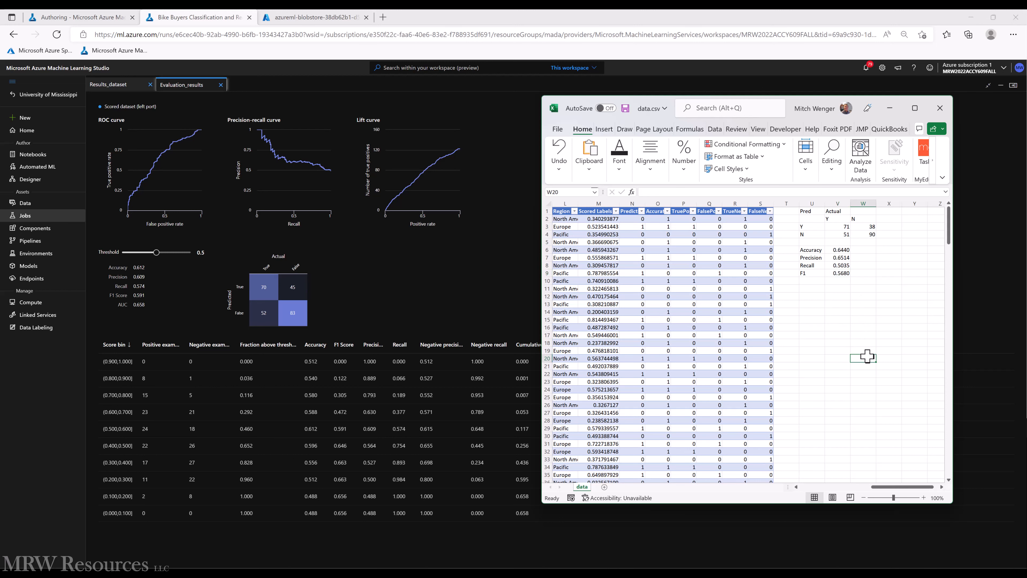